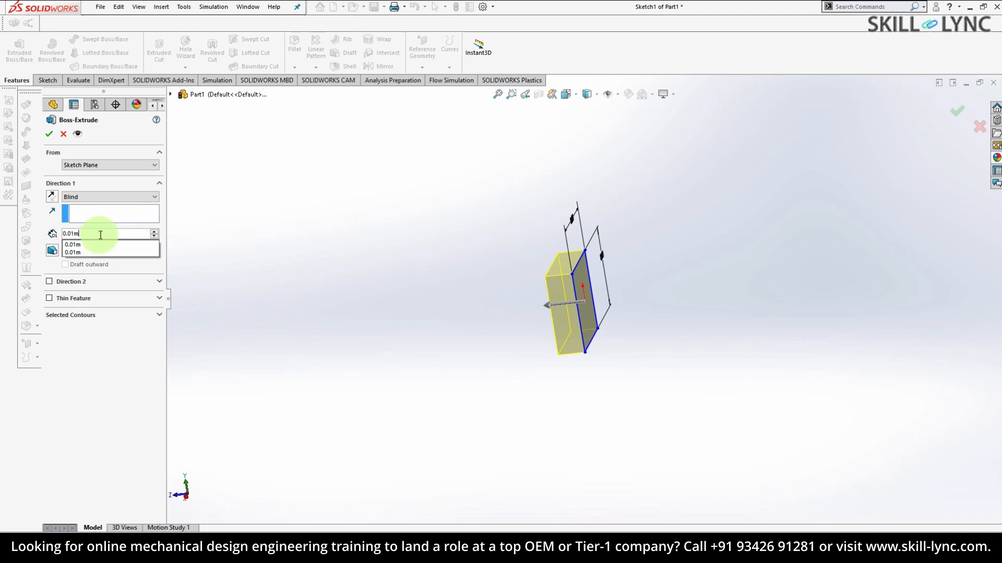
Step: Extrude the rectangular sketch to a blind depth of 0.5 m to form the beam
{"action": "key", "text": "BackSpace"}
{"action": "key", "text": "BackSpace"}
{"action": "key", "text": "BackSpace"}
{"action": "key", "text": "BackSpace"}
{"action": "key", "text": "BackSpace"}
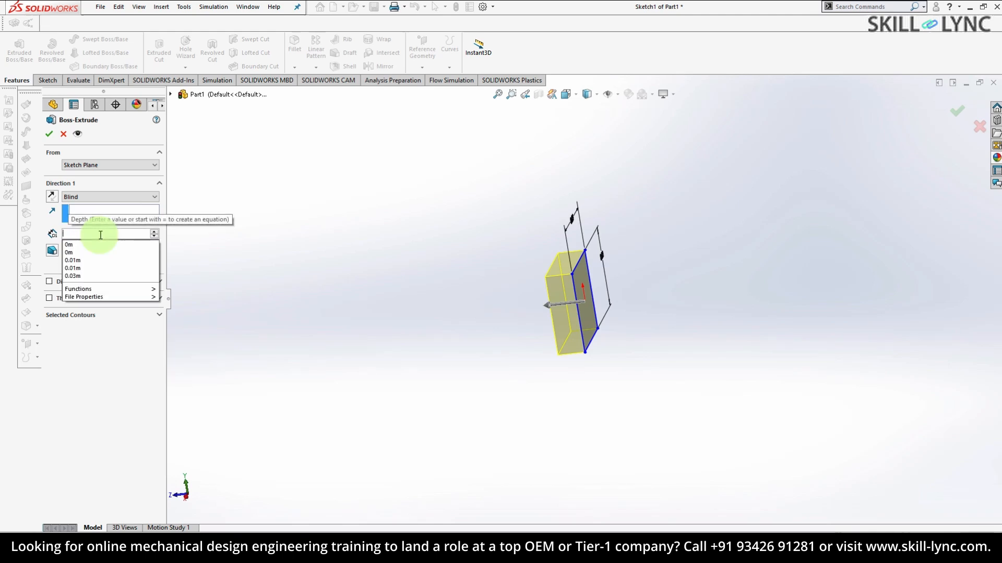
{"action": "type", "text": "0.5"}
{"action": "key", "text": "Return"}
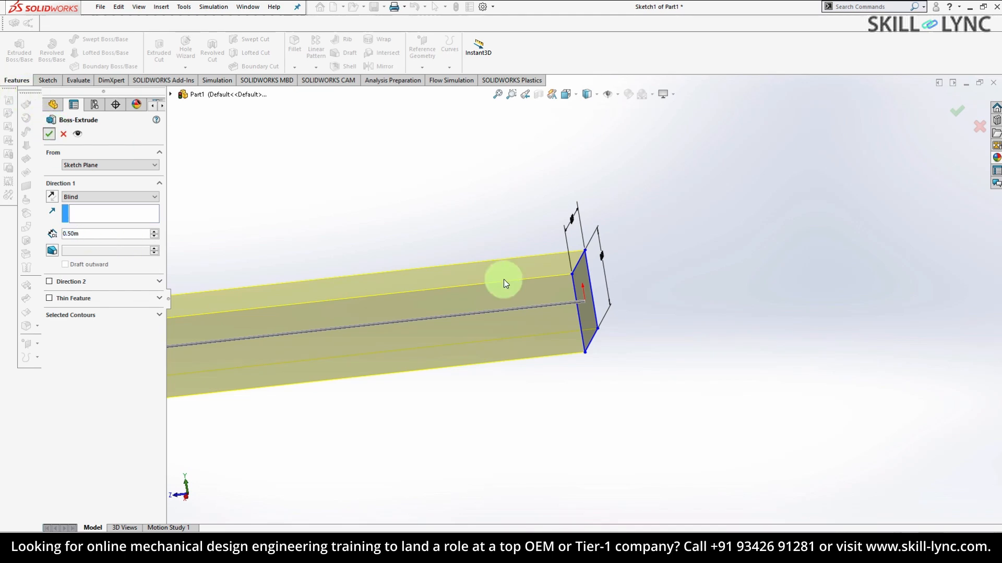
{"action": "middle_click_drag", "start_coordinate": [433, 245], "coordinate": [490, 242]}
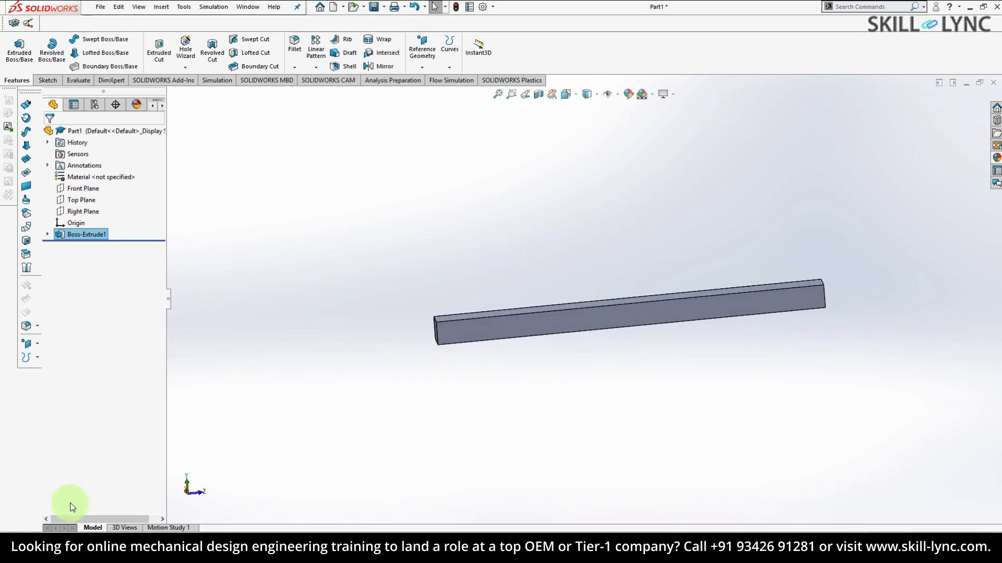
Step: Create a new static simulation study named Static 1 for the beam
{"action": "left_click", "coordinate": [215, 82]}
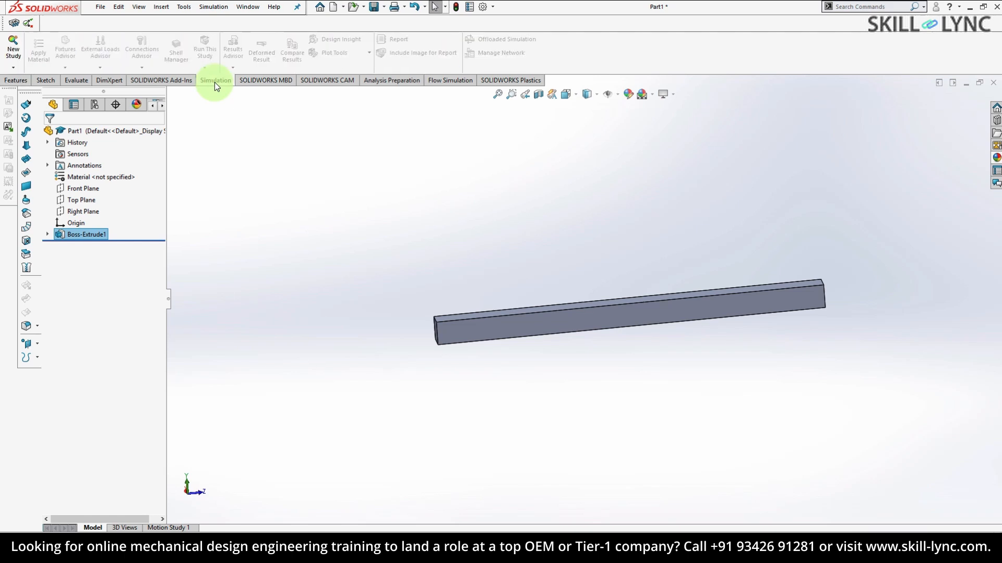
{"action": "left_click", "coordinate": [11, 50]}
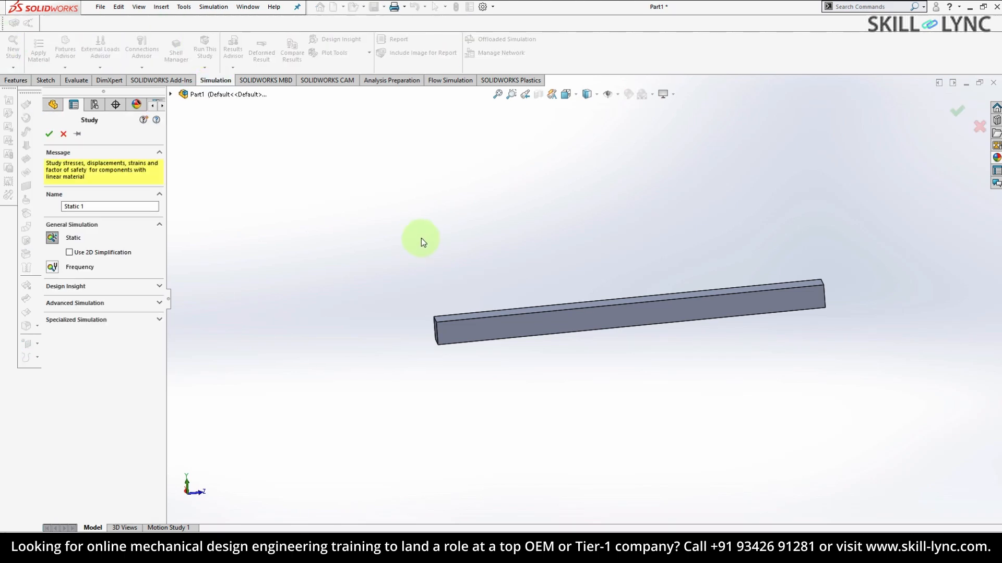
{"action": "middle_click_drag", "start_coordinate": [487, 264], "coordinate": [487, 277]}
{"action": "left_click", "coordinate": [51, 136]}
Step: Assign Alloy Steel from the Steel materials to the beam in the static study
{"action": "right_click", "coordinate": [85, 247]}
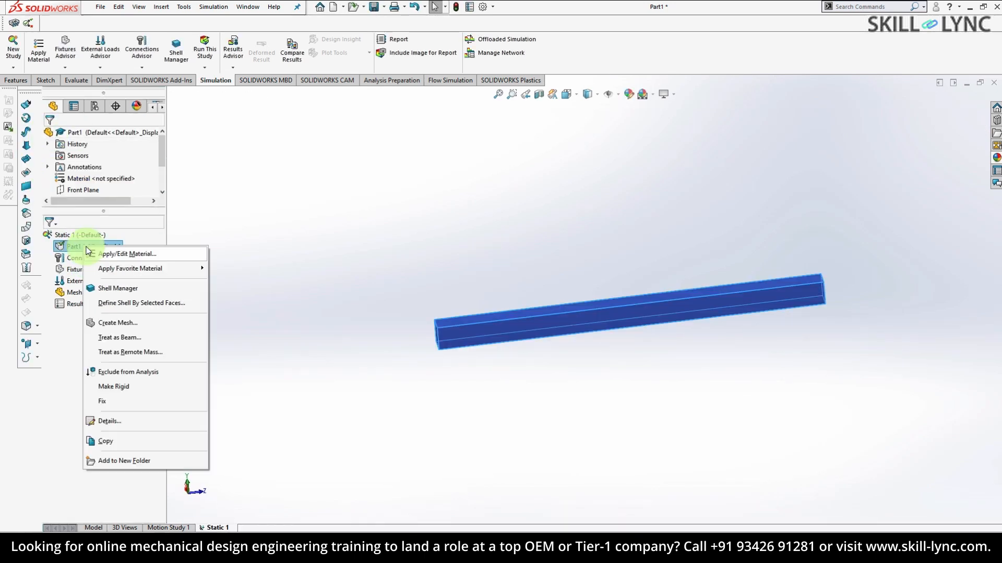
{"action": "left_click", "coordinate": [130, 255]}
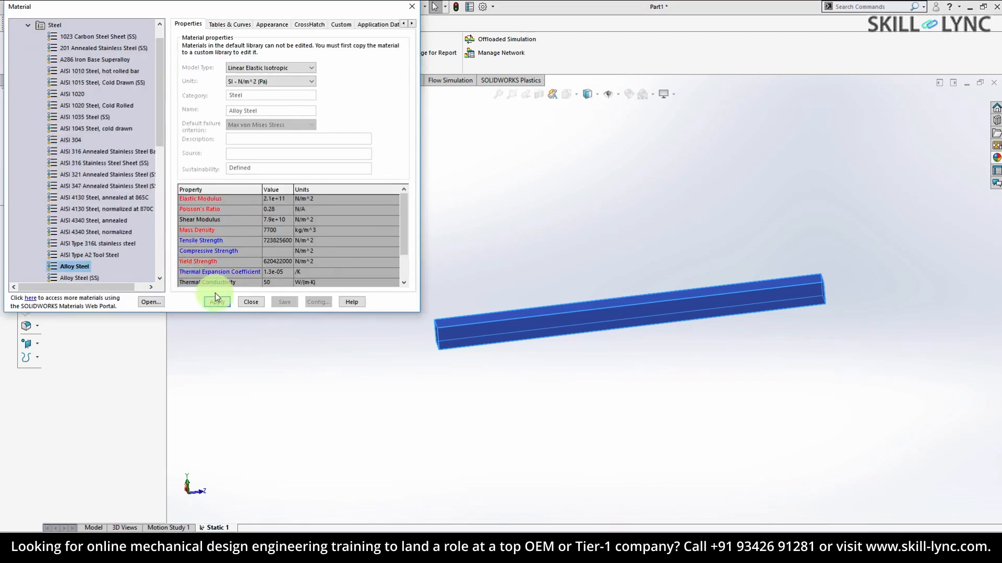
{"action": "left_click", "coordinate": [217, 302]}
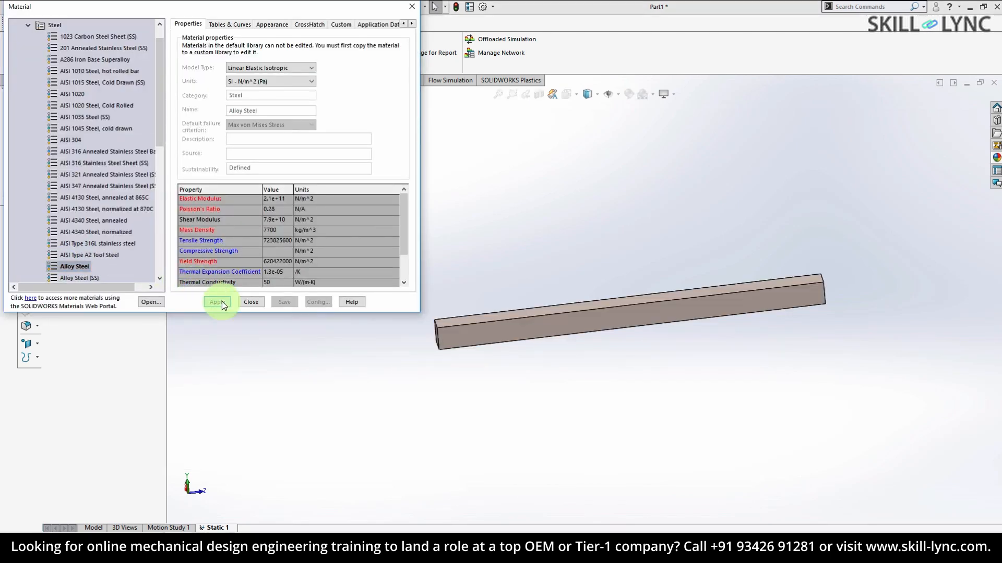
{"action": "left_click", "coordinate": [251, 303]}
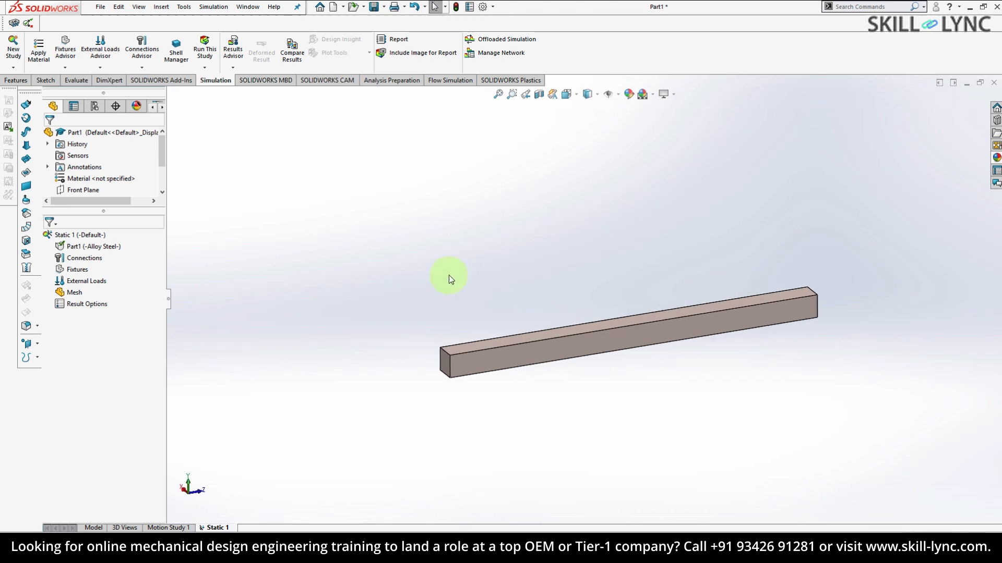
Step: Add a Fixed Geometry fixture to the beam's small rectangular end face nearest the viewer
{"action": "right_click", "coordinate": [88, 269]}
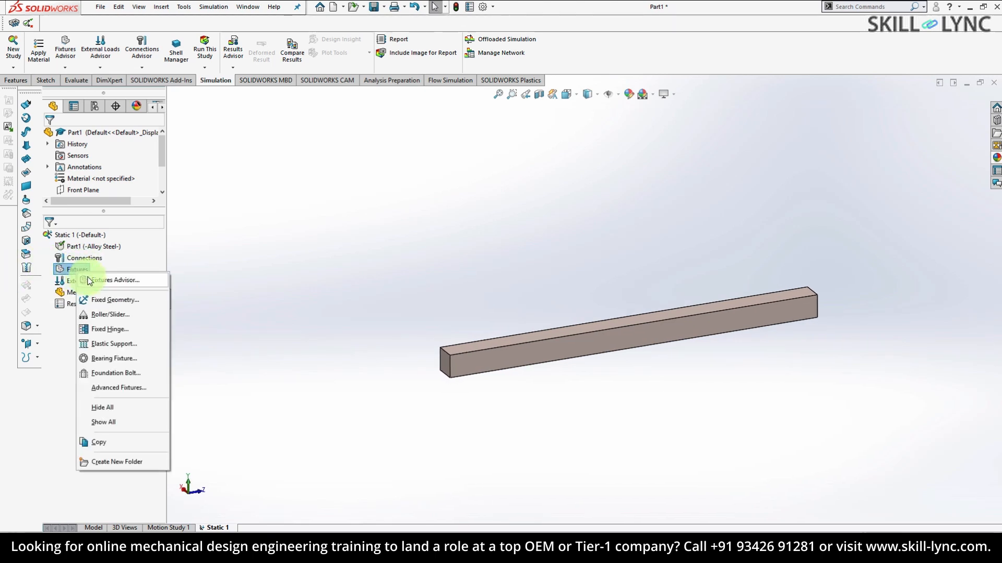
{"action": "left_click", "coordinate": [112, 299]}
{"action": "left_click", "coordinate": [823, 298]}
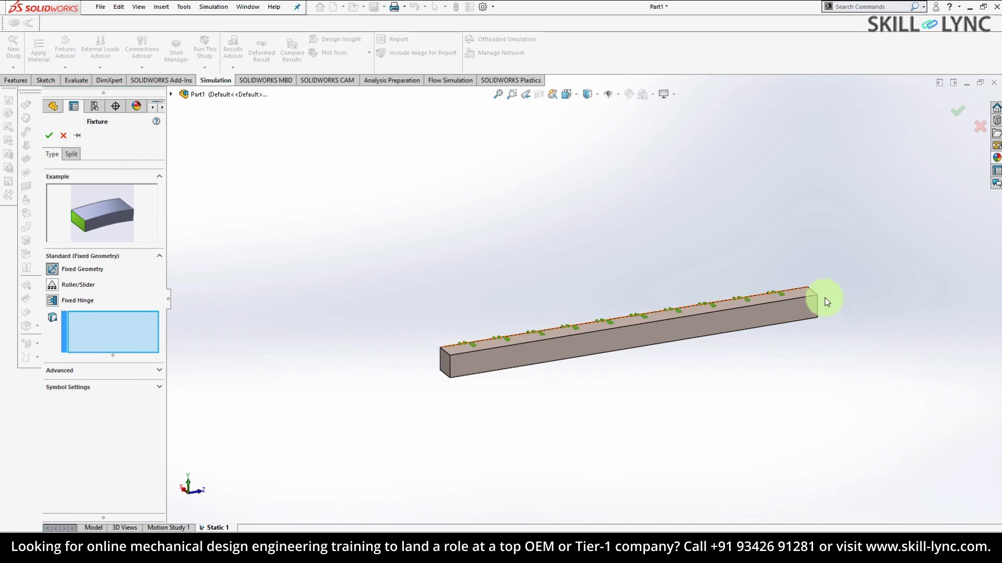
{"action": "left_click", "coordinate": [445, 364]}
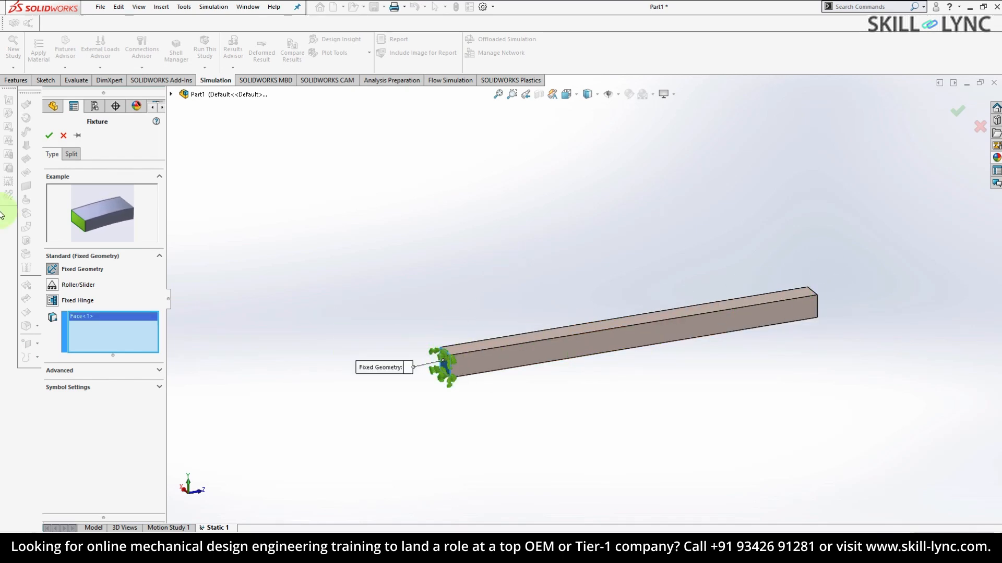
{"action": "left_click", "coordinate": [48, 136]}
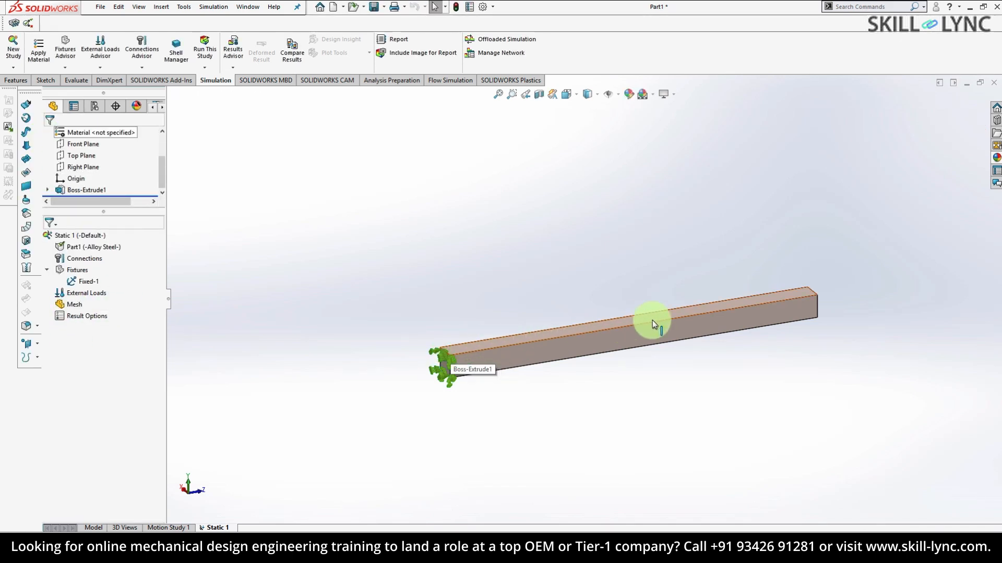
Step: Apply a 1000 N force normal to the beam's long top face
{"action": "right_click", "coordinate": [81, 293]}
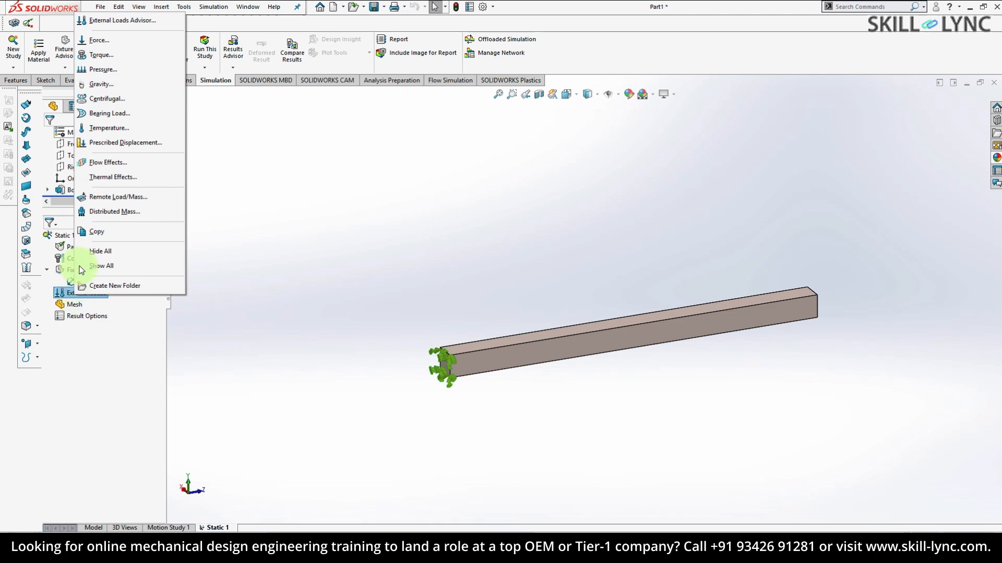
{"action": "left_click", "coordinate": [118, 41]}
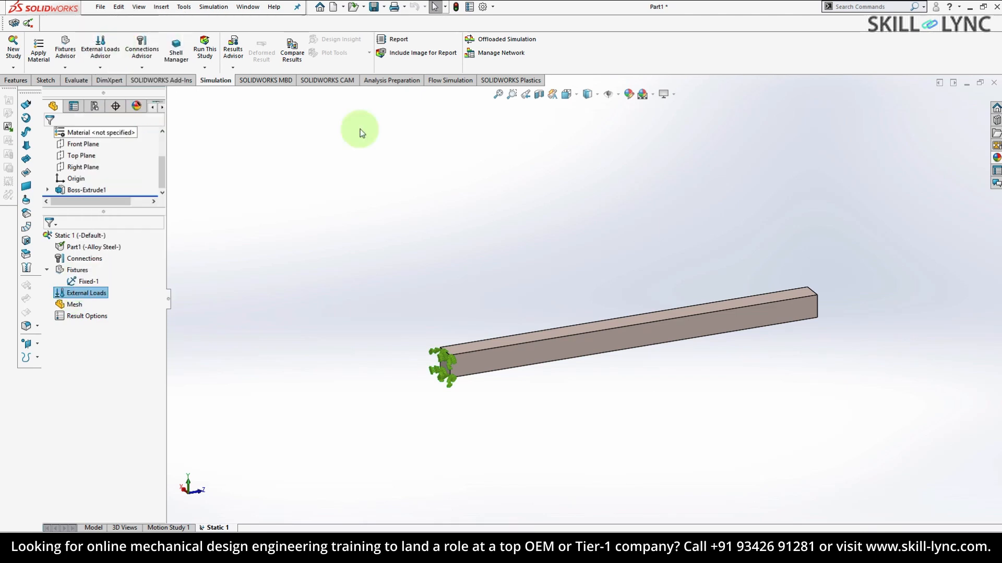
{"action": "left_click", "coordinate": [587, 329]}
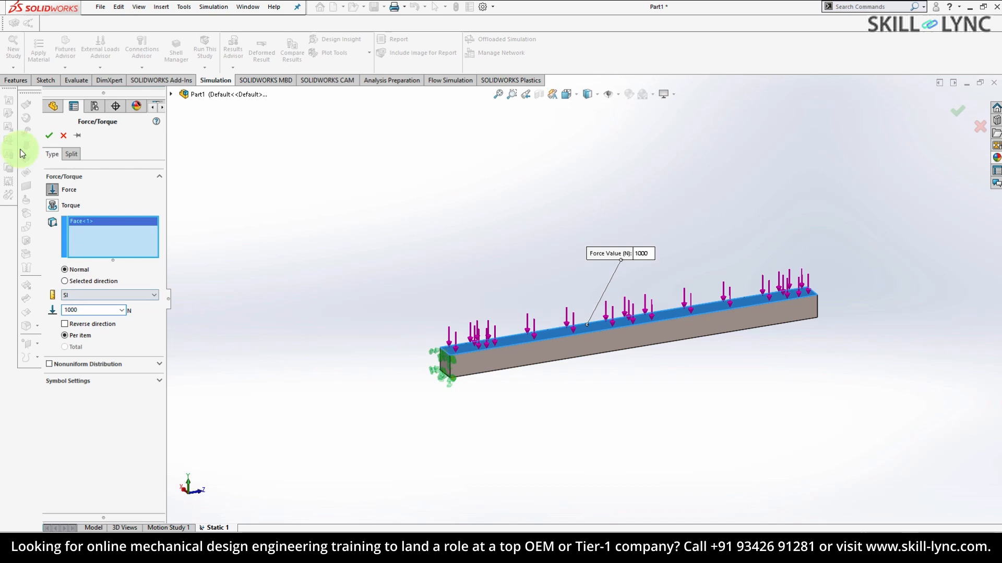
{"action": "left_click", "coordinate": [48, 134]}
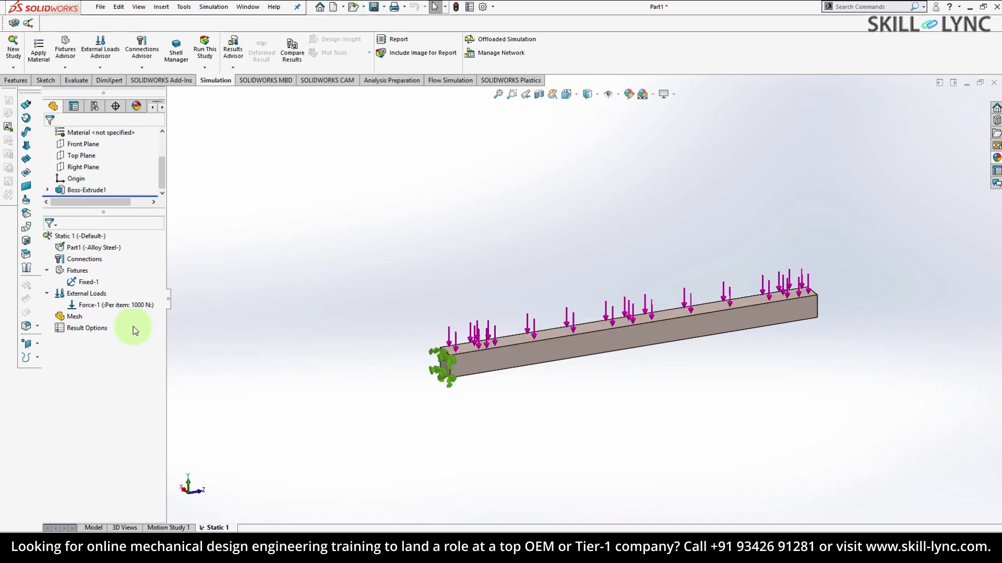
Step: Create a standard mesh on the beam with millimetre units and a global element size of 6 mm
{"action": "middle_click_drag", "start_coordinate": [423, 268], "coordinate": [390, 243]}
{"action": "middle_click_drag", "start_coordinate": [447, 350], "coordinate": [443, 371]}
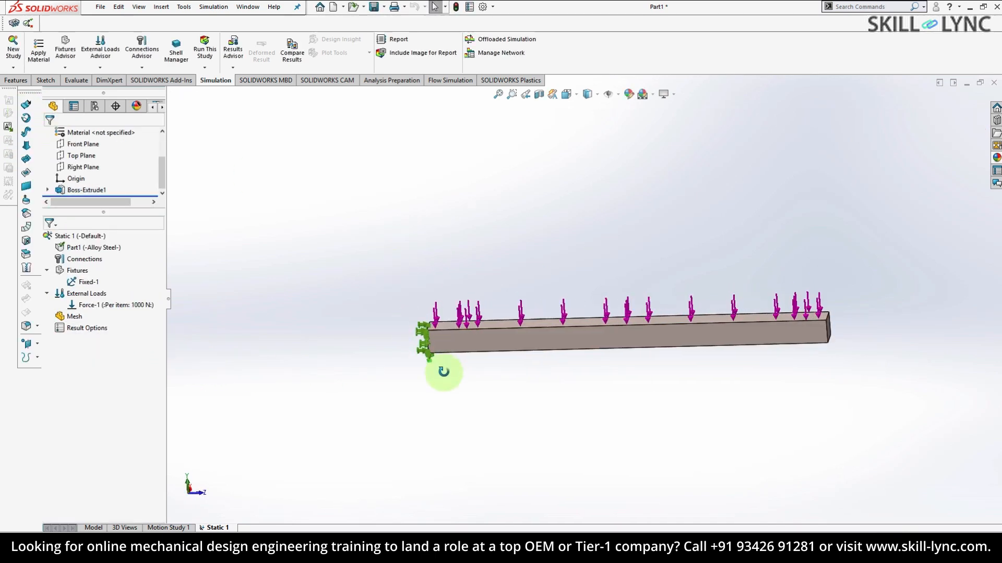
{"action": "right_click", "coordinate": [73, 322]}
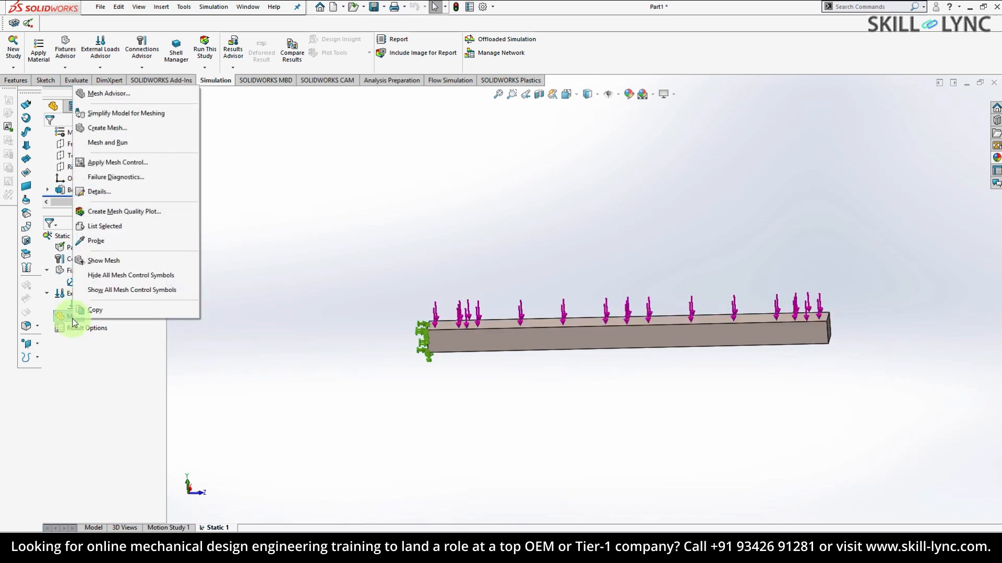
{"action": "left_click", "coordinate": [115, 130]}
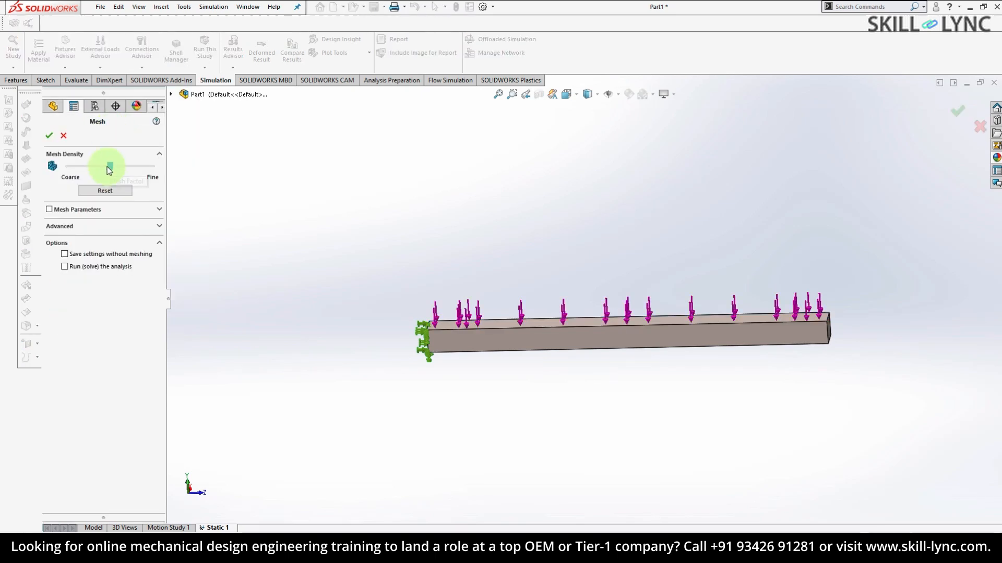
{"action": "left_click_drag", "start_coordinate": [97, 167], "coordinate": [106, 166]}
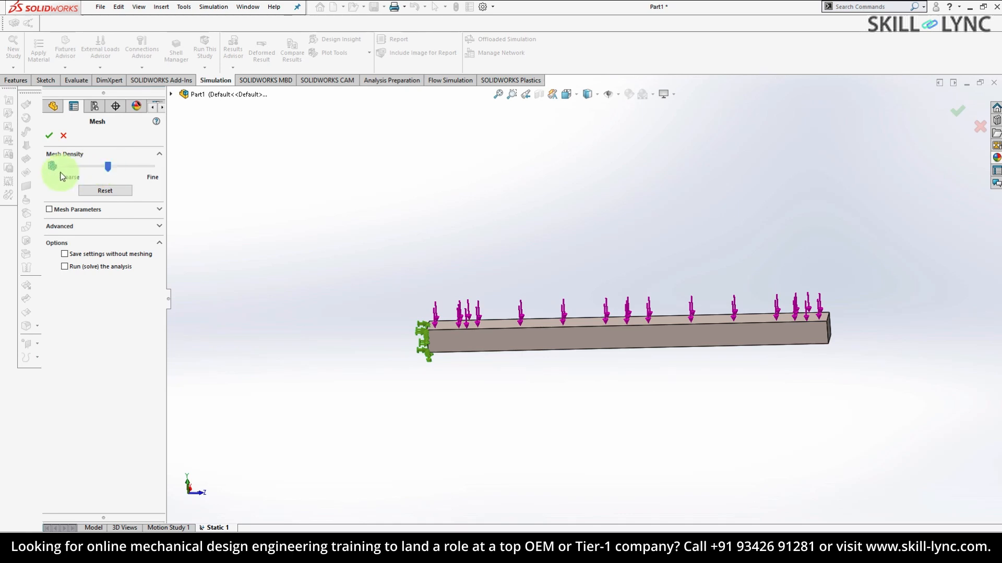
{"action": "left_click", "coordinate": [50, 210]}
{"action": "left_click", "coordinate": [87, 258]}
{"action": "left_click", "coordinate": [79, 274]}
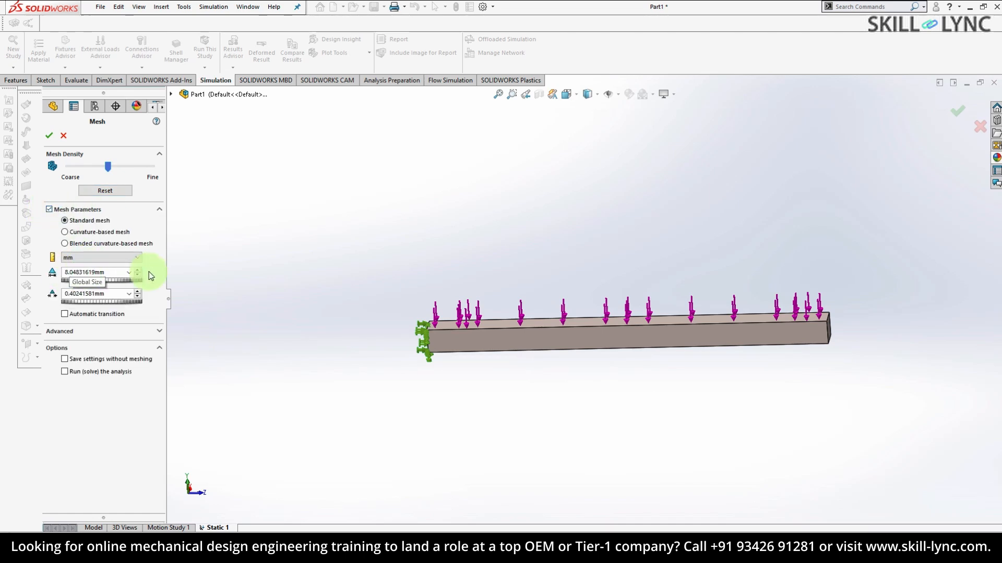
{"action": "double_click", "coordinate": [117, 273]}
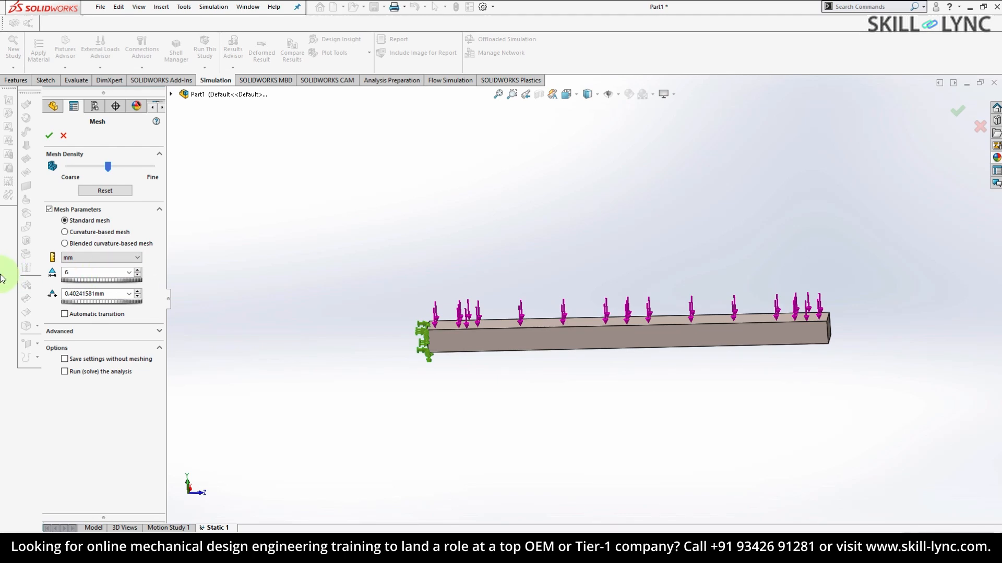
{"action": "left_click", "coordinate": [49, 136]}
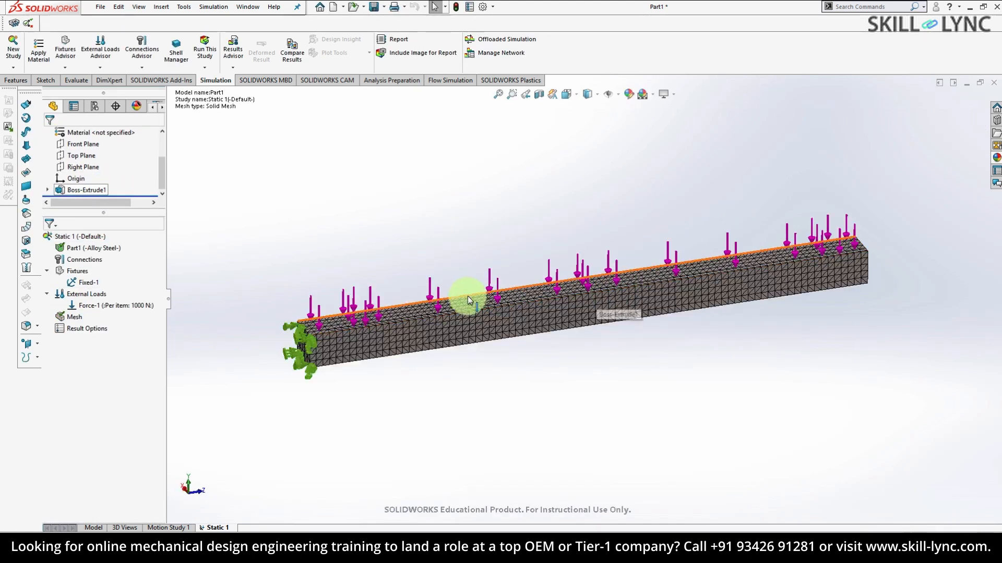
Step: Mesh the beam and run the static study in one operation
{"action": "mouse_move", "coordinate": [490, 254]}
{"action": "middle_mouse_down"}
{"action": "mouse_move", "coordinate": [518, 262]}
{"action": "mouse_move", "coordinate": [494, 252]}
{"action": "mouse_move", "coordinate": [494, 226]}
{"action": "mouse_move", "coordinate": [504, 252]}
{"action": "middle_mouse_up"}
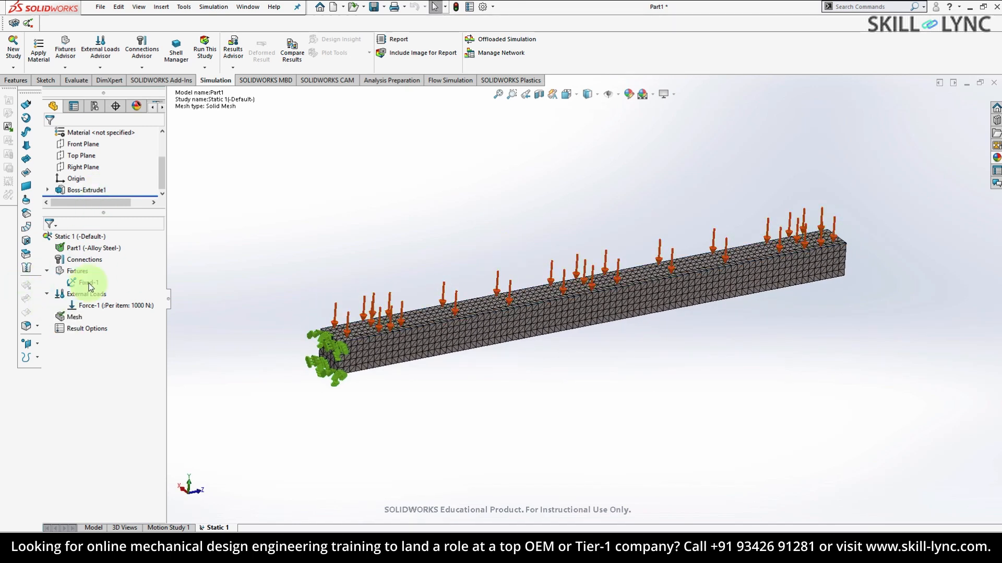
{"action": "left_click", "coordinate": [196, 62]}
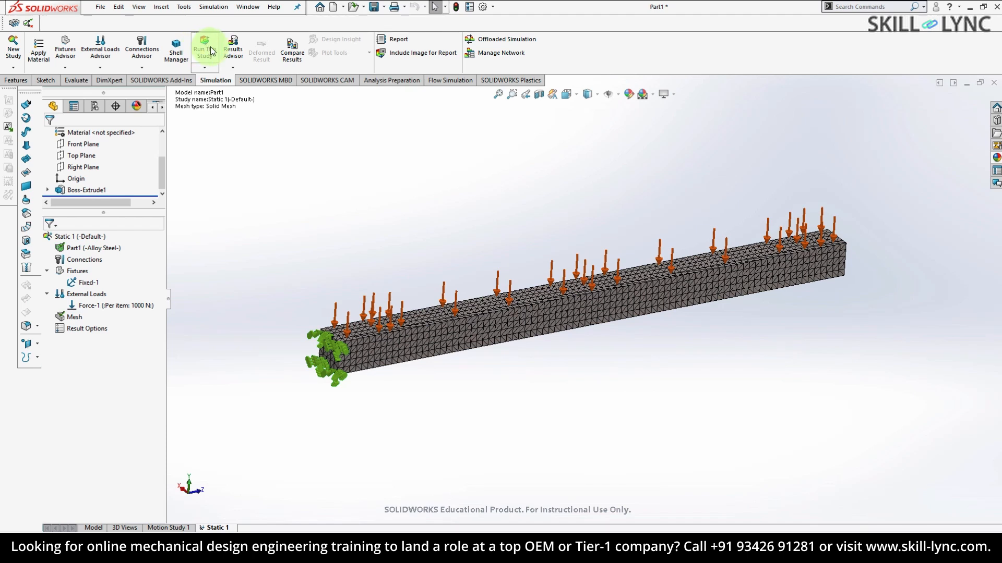
{"action": "right_click", "coordinate": [68, 317]}
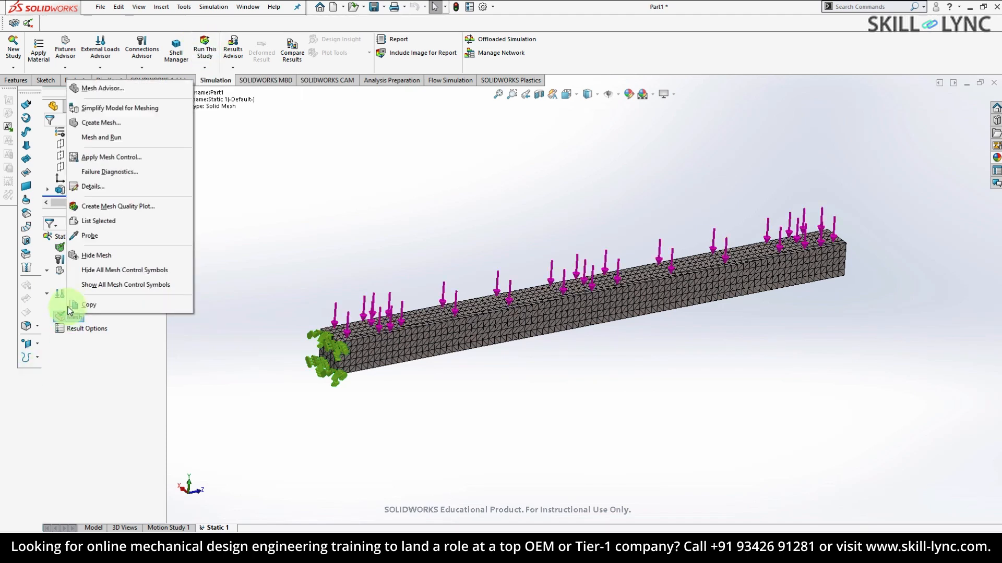
{"action": "left_click", "coordinate": [102, 137]}
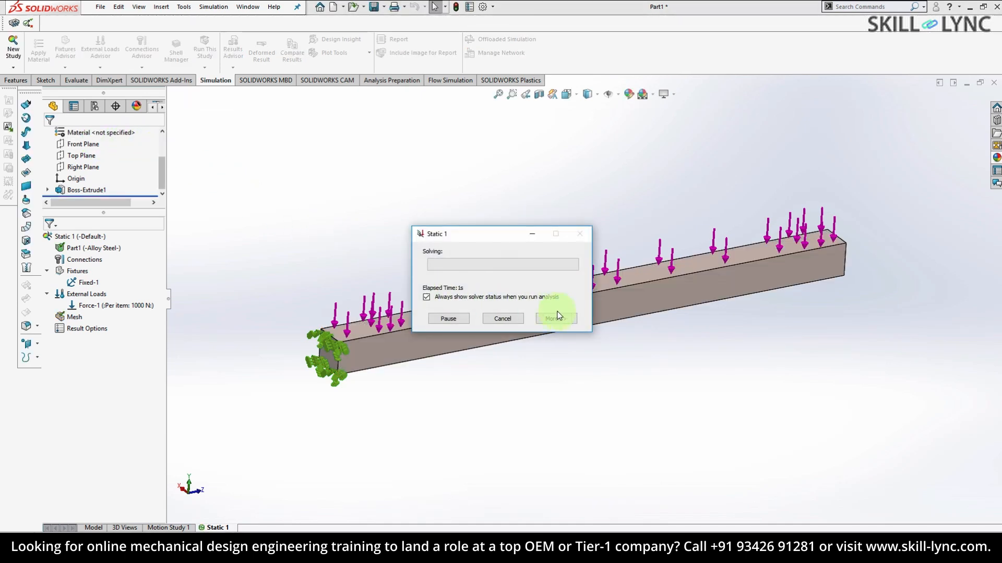
{"action": "left_click", "coordinate": [555, 319]}
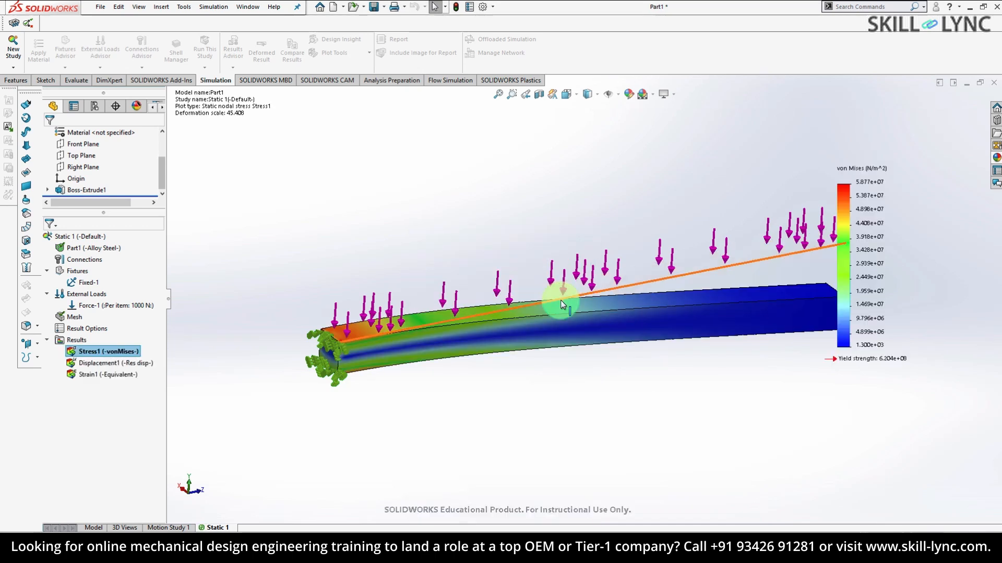
Step: Examine the von Mises stress plot on the deformed beam from the fixed end to the free end
{"action": "mouse_move", "coordinate": [667, 264]}
{"action": "middle_mouse_down"}
{"action": "mouse_move", "coordinate": [650, 219]}
{"action": "mouse_move", "coordinate": [666, 230]}
{"action": "mouse_move", "coordinate": [661, 248]}
{"action": "middle_mouse_up"}
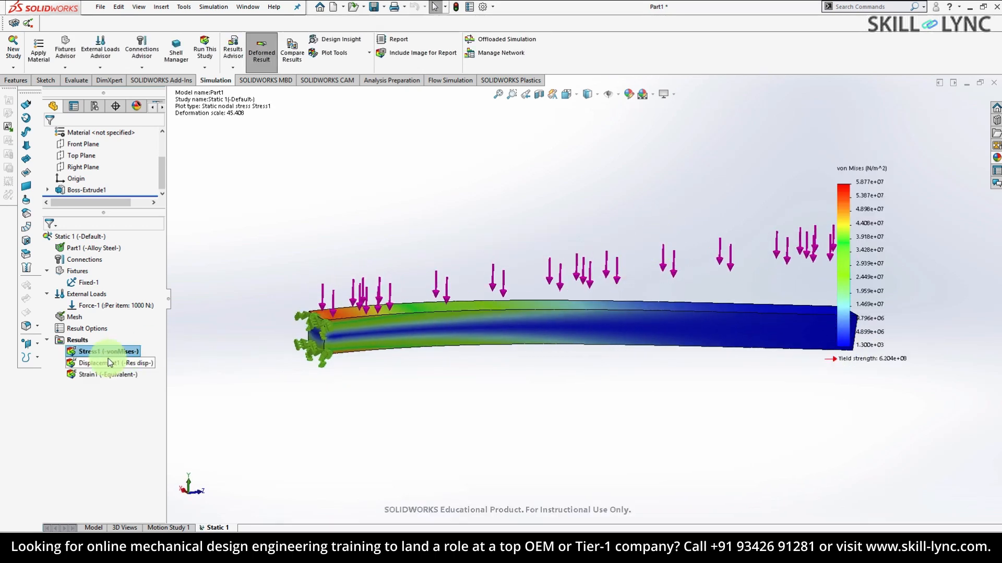
{"action": "middle_click_drag", "start_coordinate": [401, 315], "coordinate": [420, 302]}
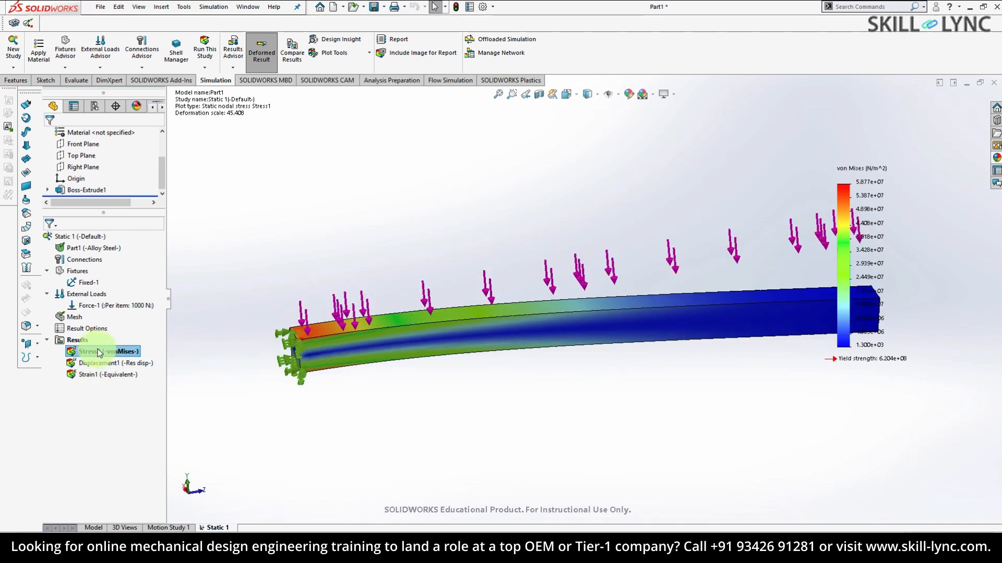
{"action": "right_click", "coordinate": [99, 365]}
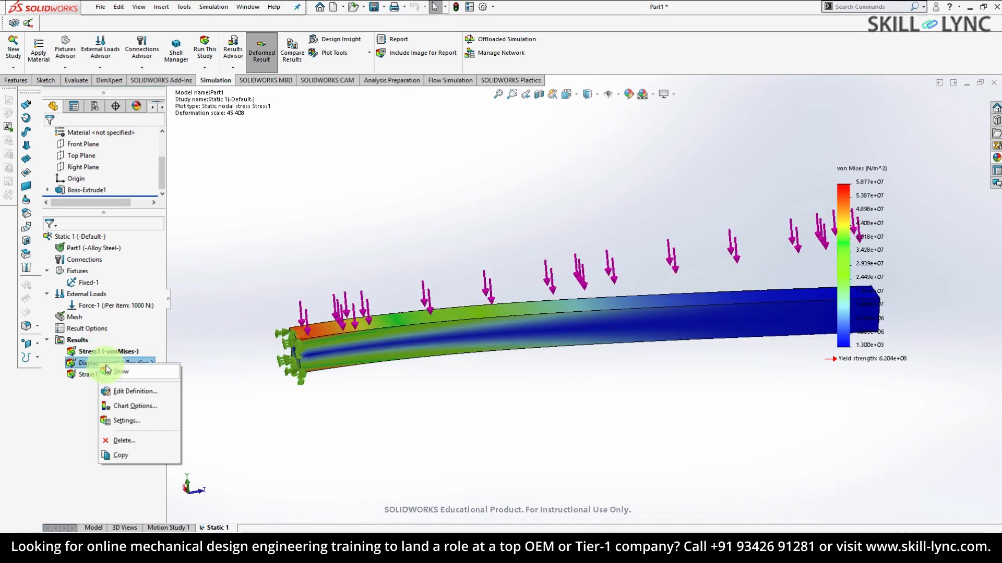
{"action": "left_click", "coordinate": [102, 377]}
{"action": "right_click", "coordinate": [102, 376]}
{"action": "left_click", "coordinate": [108, 381]}
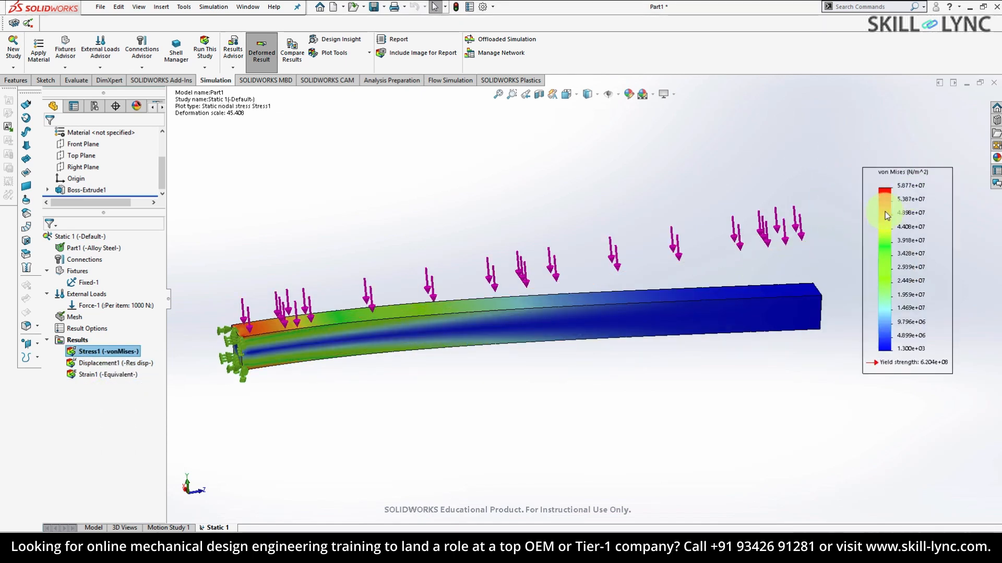
Step: Show the resultant displacement plot and play its deformation animation
{"action": "double_click", "coordinate": [114, 364]}
{"action": "right_click", "coordinate": [121, 365]}
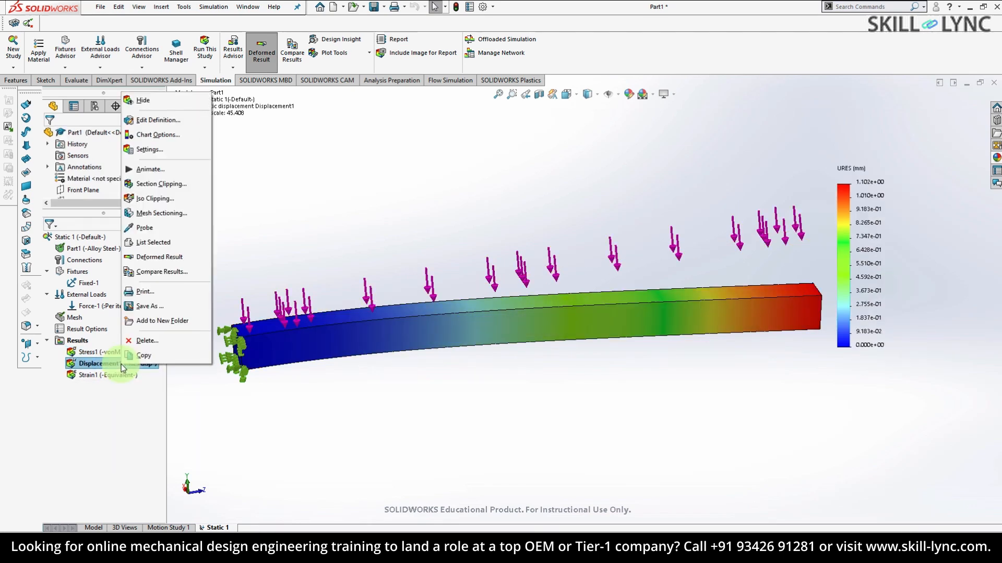
{"action": "left_click", "coordinate": [167, 170]}
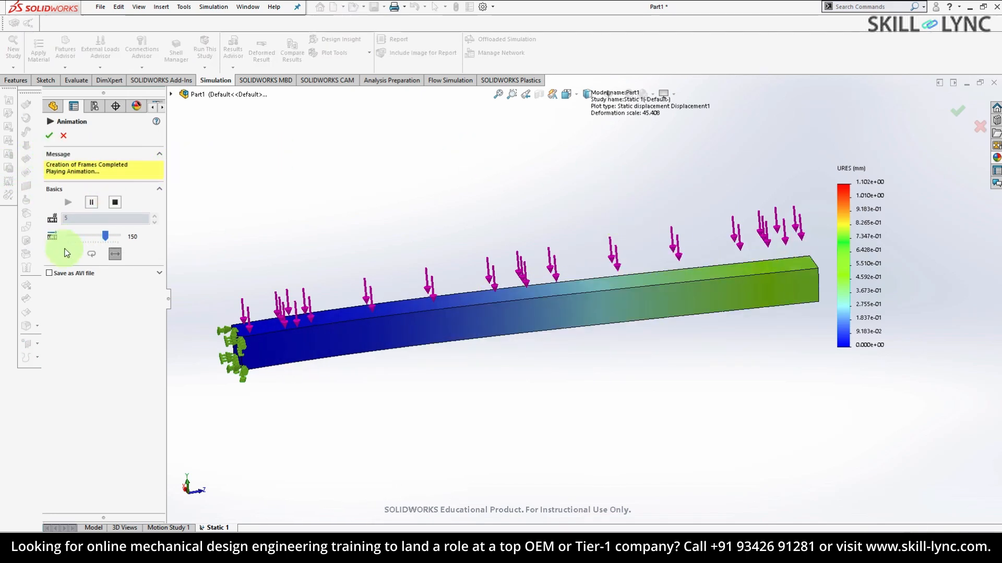
Step: Open the AVI saving options of the displacement animation and close the animation without saving it
{"action": "left_click", "coordinate": [65, 277]}
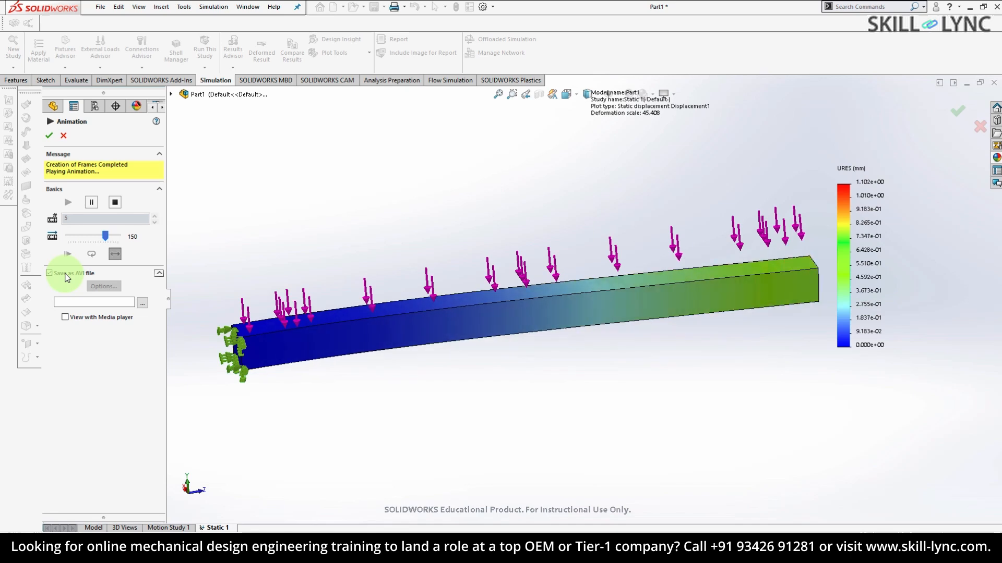
{"action": "left_click", "coordinate": [63, 136]}
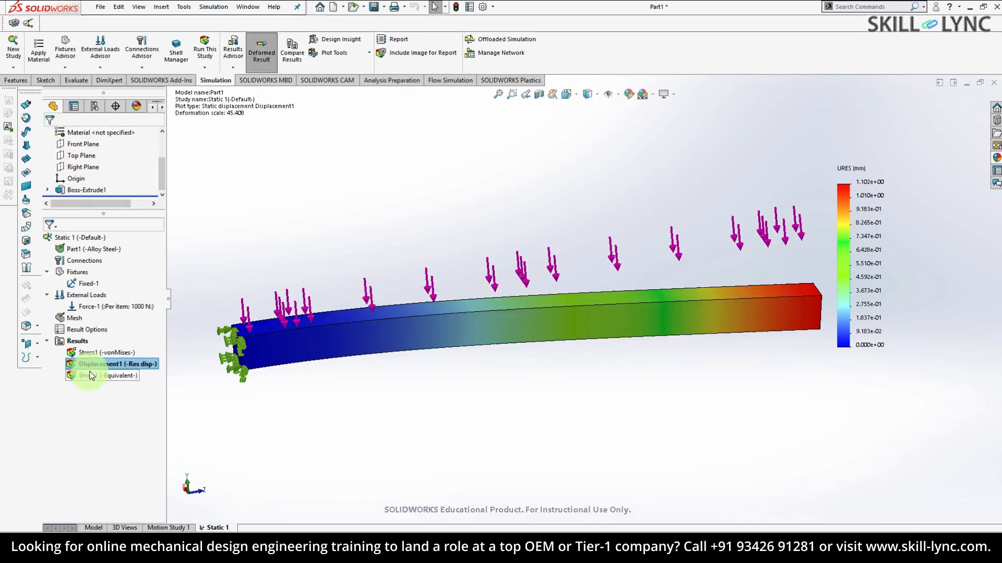
{"action": "right_click", "coordinate": [100, 355]}
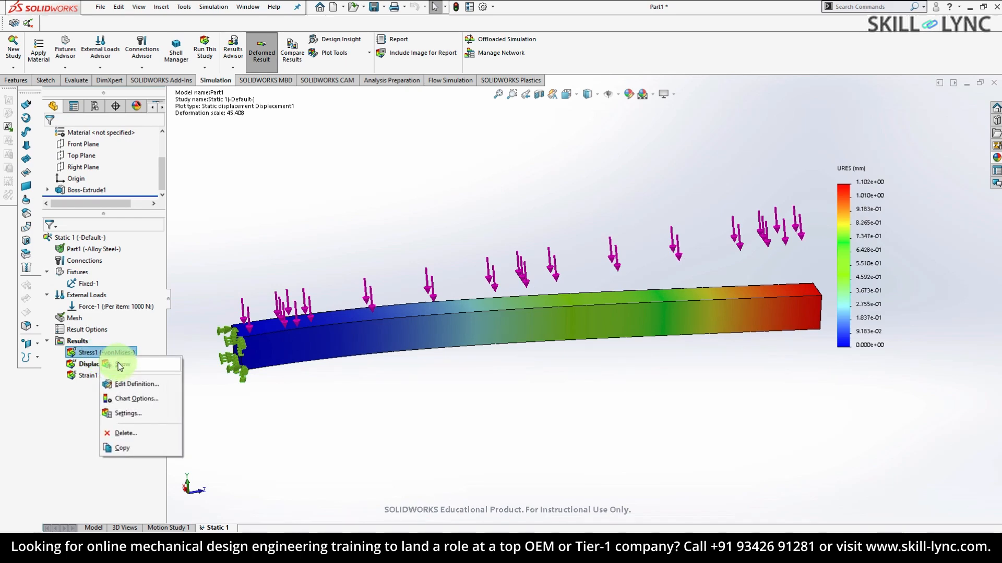
{"action": "left_click", "coordinate": [83, 365]}
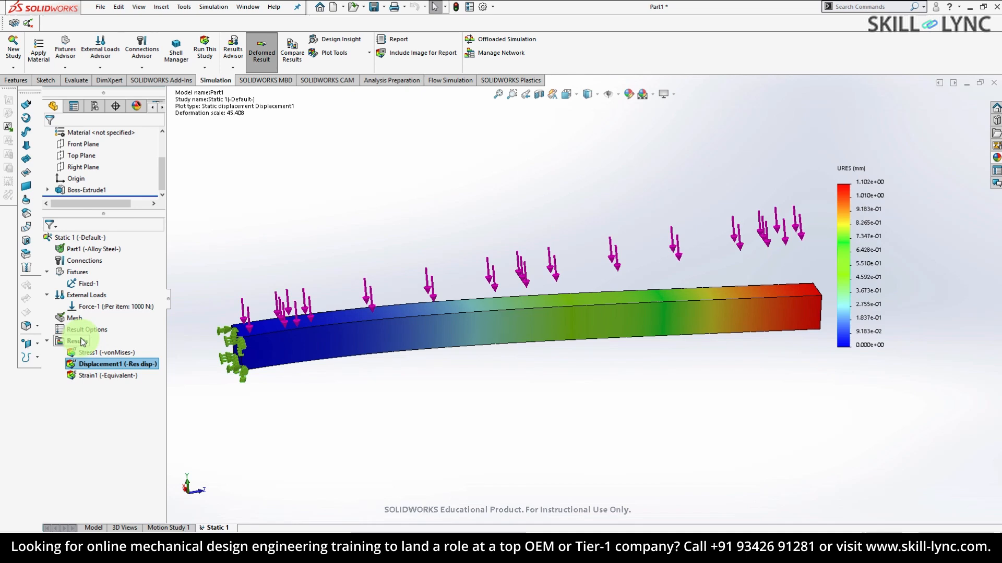
Step: Compare the current study's von Mises stress, resultant displacement and equivalent strain plots side by side from several angles
{"action": "right_click", "coordinate": [83, 343]}
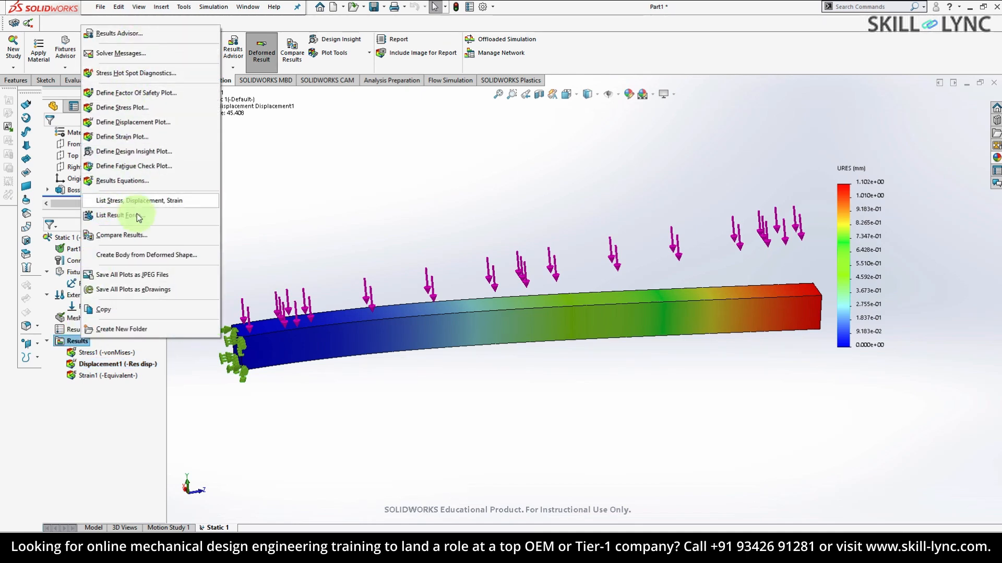
{"action": "left_click", "coordinate": [137, 234]}
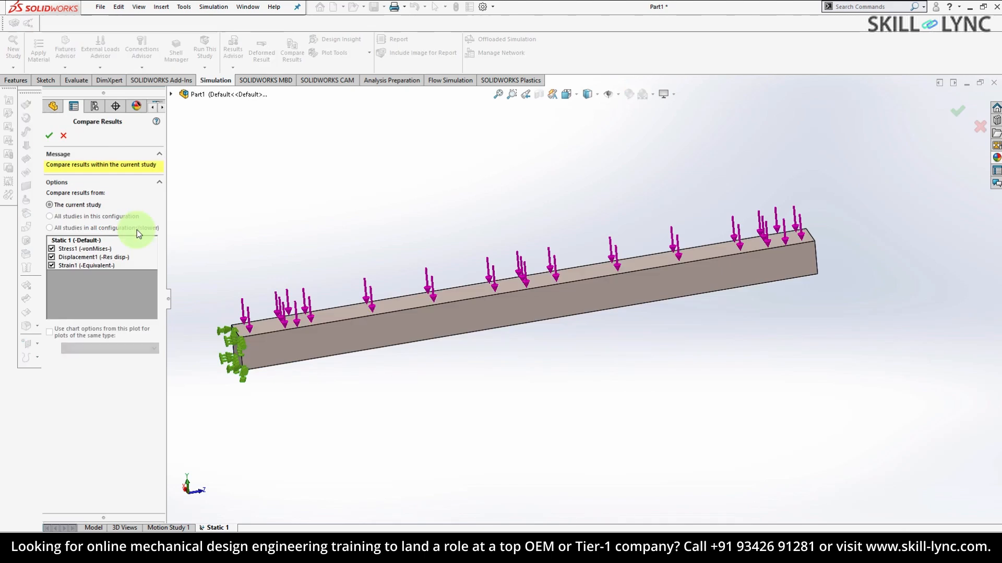
{"action": "left_click", "coordinate": [48, 136]}
{"action": "left_click", "coordinate": [562, 362]}
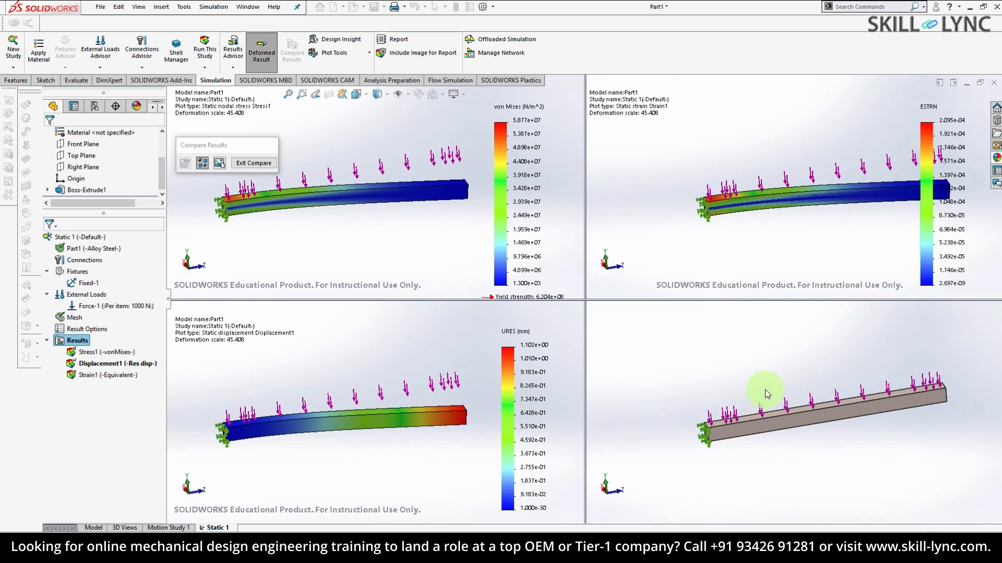
{"action": "left_click", "coordinate": [733, 415]}
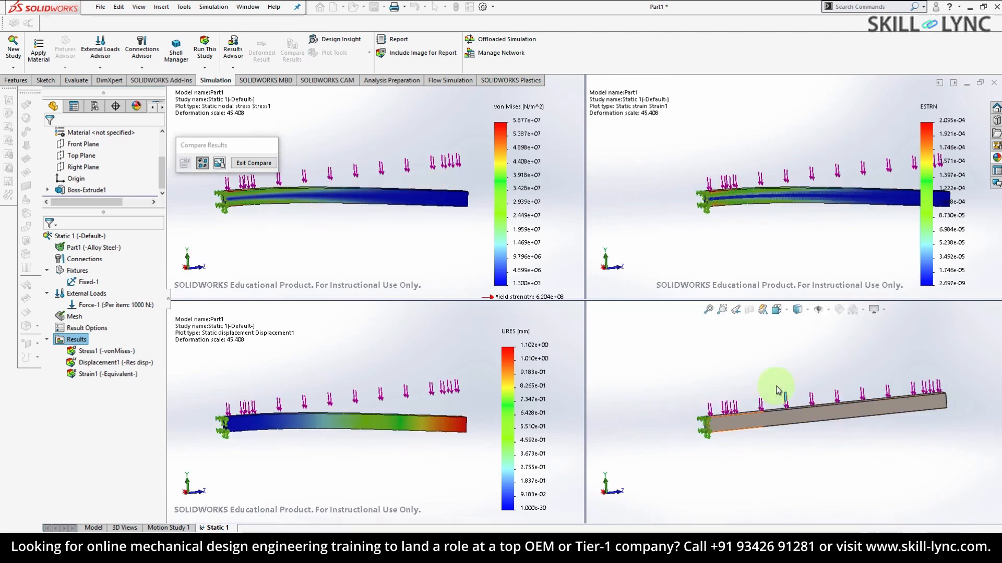
{"action": "middle_click_drag", "start_coordinate": [760, 409], "coordinate": [804, 379]}
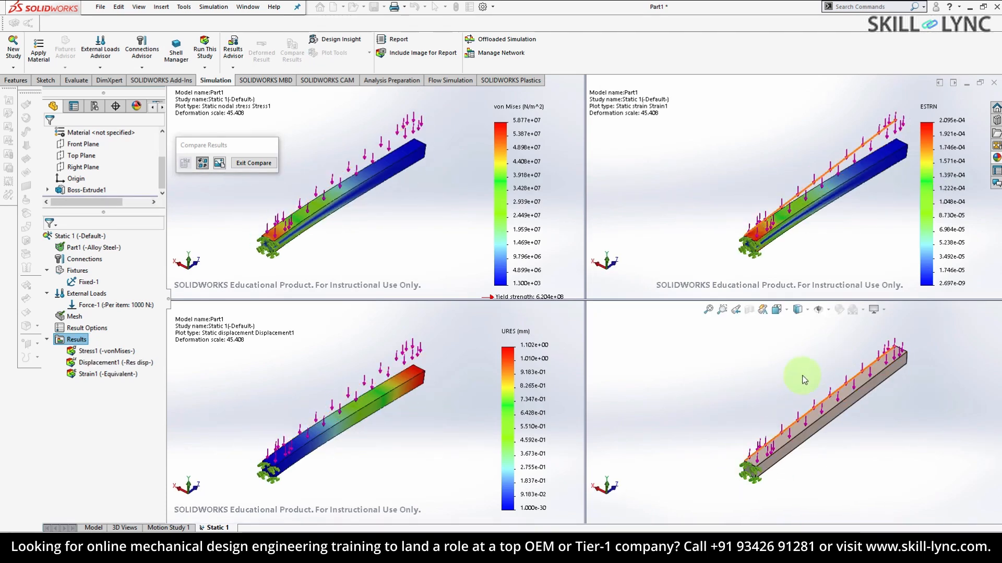
{"action": "left_click_drag", "start_coordinate": [211, 145], "coordinate": [106, 295]}
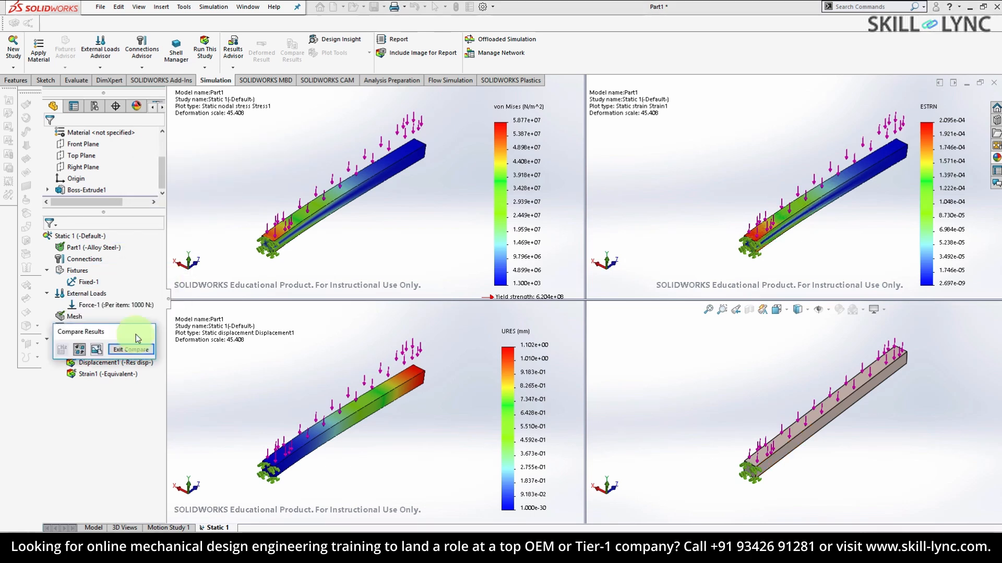
{"action": "left_click", "coordinate": [297, 391]}
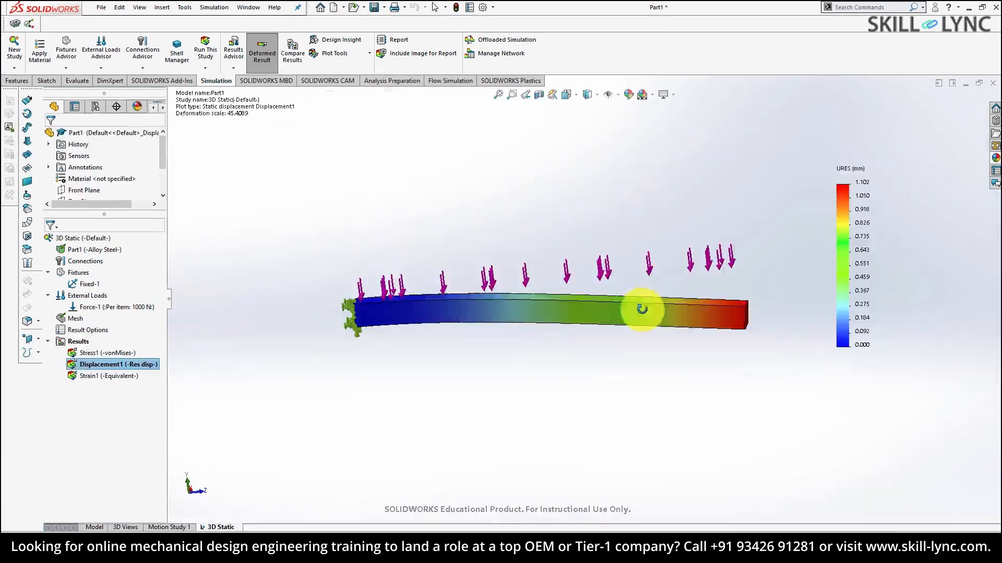
Step: Return to the solid model and create a new static study named 1D Static
{"action": "middle_click_drag", "start_coordinate": [641, 308], "coordinate": [605, 320]}
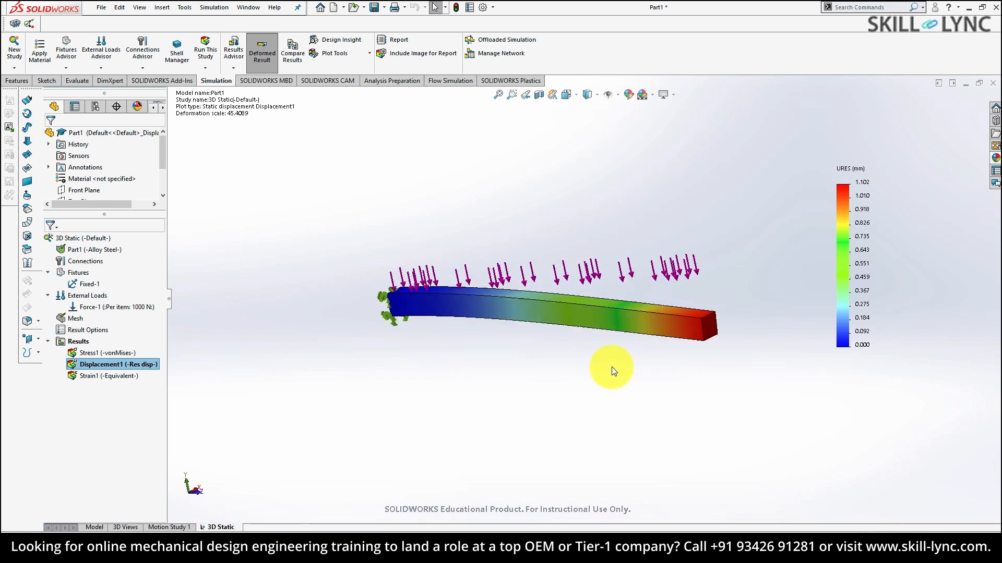
{"action": "left_click", "coordinate": [93, 528]}
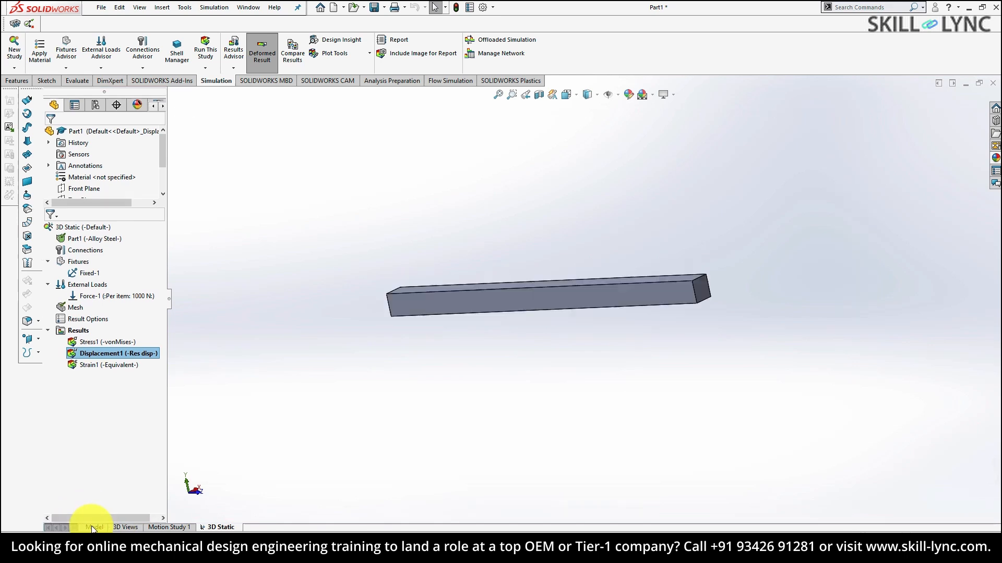
{"action": "left_click", "coordinate": [11, 51]}
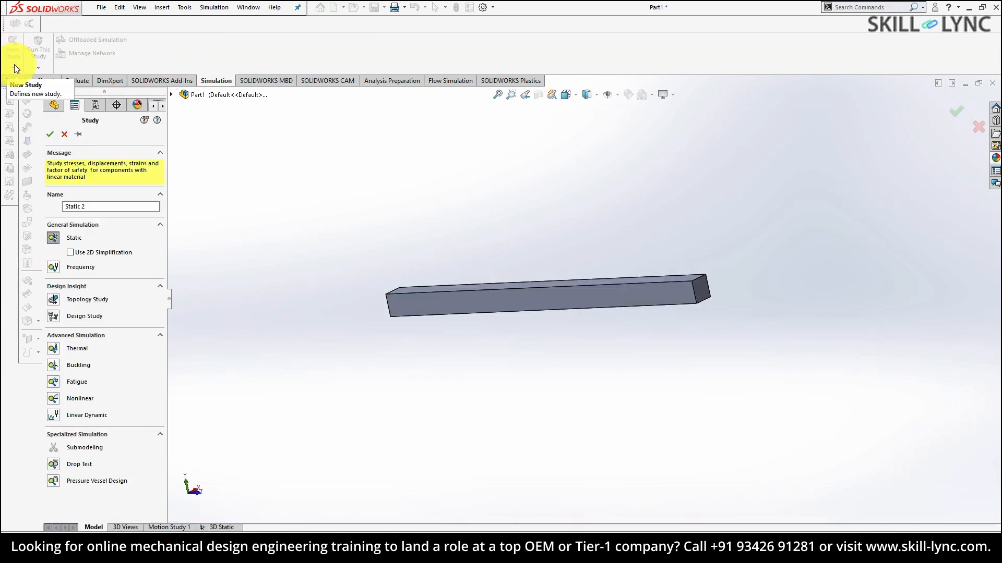
{"action": "left_click_drag", "start_coordinate": [90, 206], "coordinate": [12, 206]}
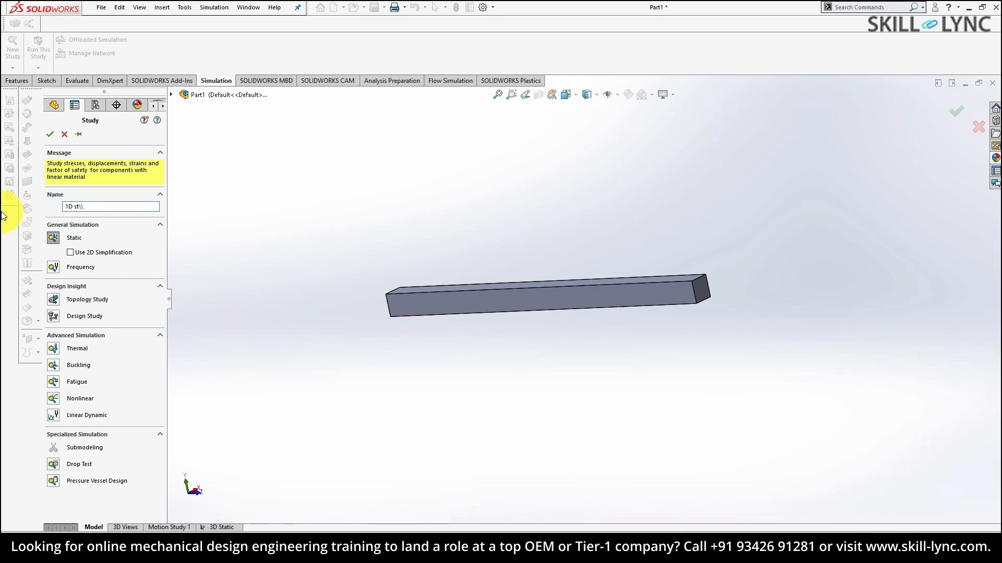
{"action": "type", "text": "1D Static"}
{"action": "key", "text": "Return"}
Step: Apply Alloy Steel as the part's material in the 1D Static study
{"action": "middle_click_drag", "start_coordinate": [511, 269], "coordinate": [545, 308]}
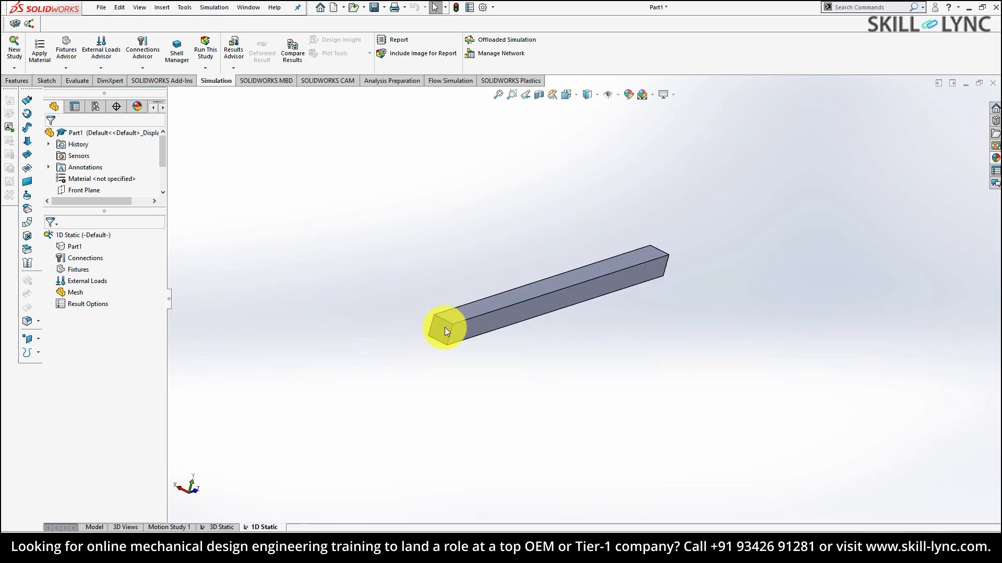
{"action": "middle_click_drag", "start_coordinate": [642, 251], "coordinate": [641, 249]}
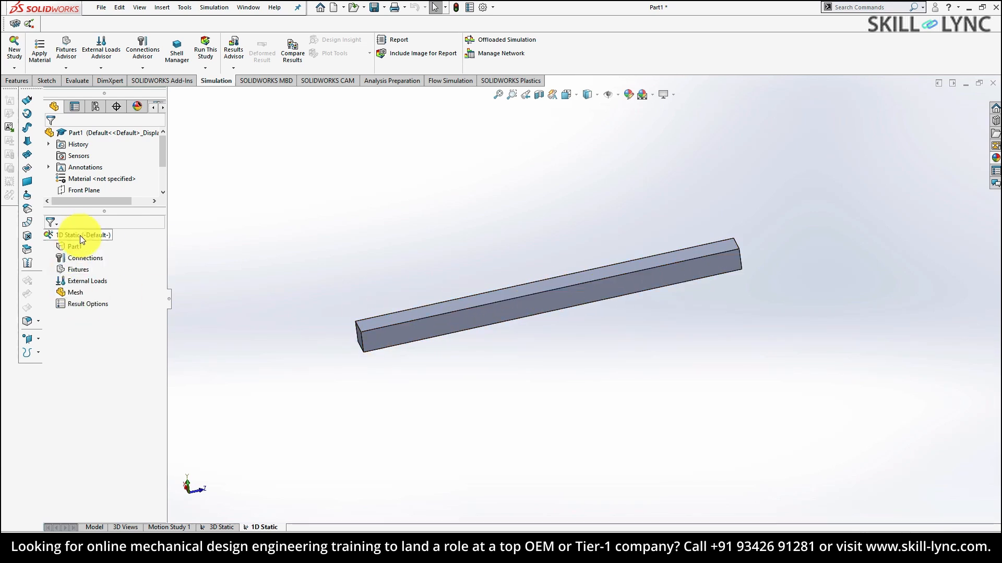
{"action": "right_click", "coordinate": [77, 249]}
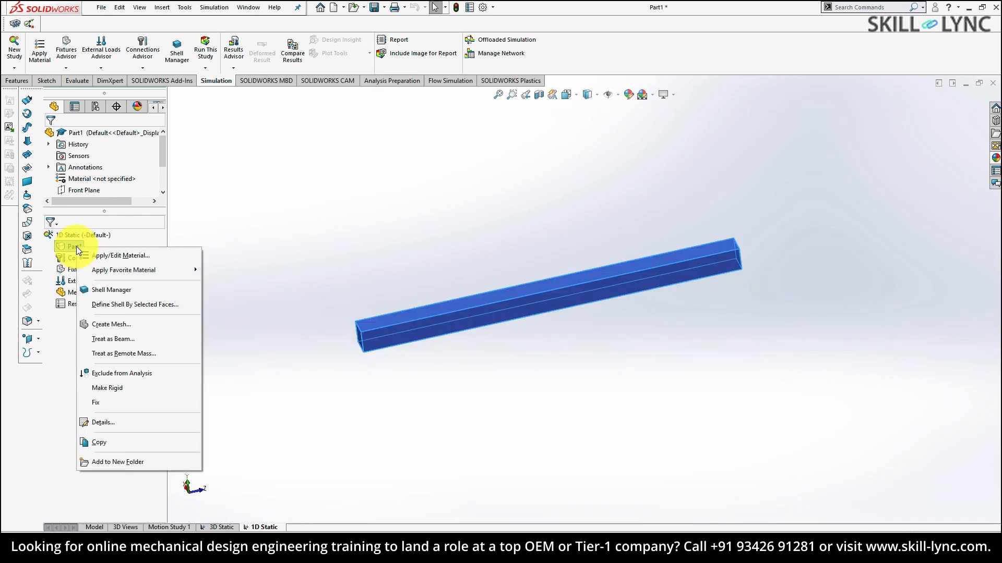
{"action": "left_click", "coordinate": [100, 253]}
{"action": "left_click", "coordinate": [222, 302]}
Step: Treat the extruded part as a beam in the 1D Static study
{"action": "right_click", "coordinate": [74, 245]}
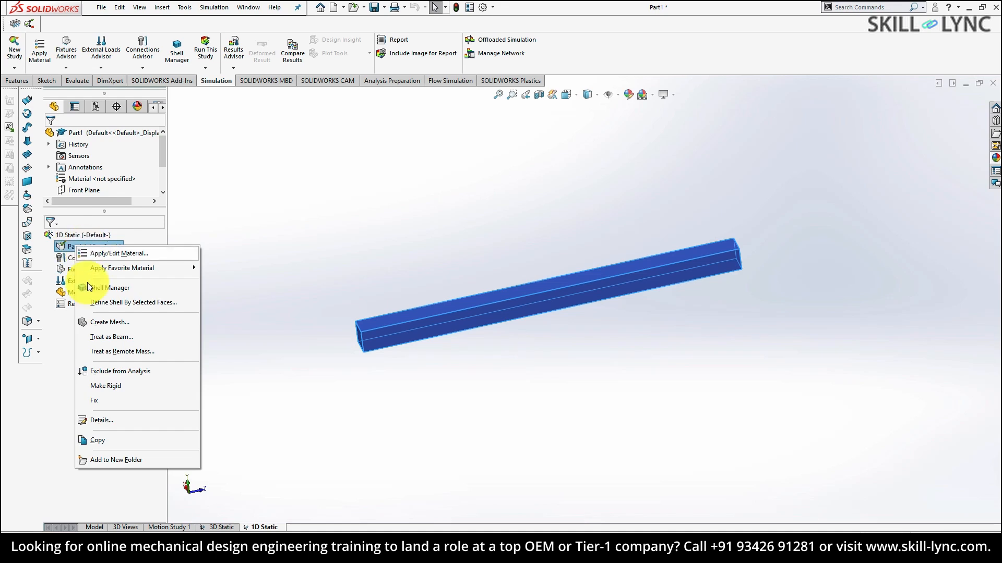
{"action": "left_click", "coordinate": [117, 337]}
{"action": "middle_click_drag", "start_coordinate": [471, 297], "coordinate": [421, 335]}
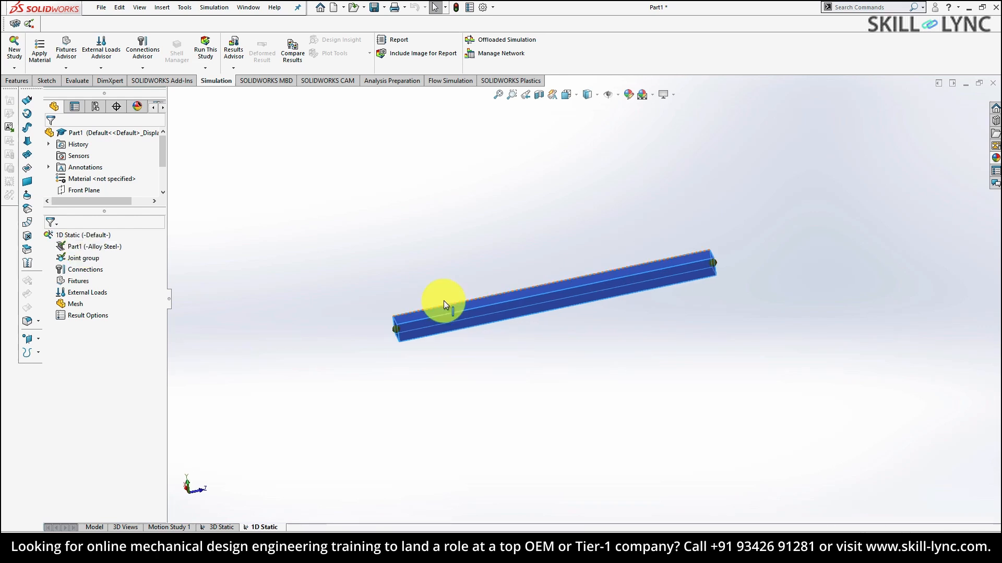
Step: Add a Fixed Geometry fixture to the joint at the beam's near end
{"action": "right_click", "coordinate": [76, 281]}
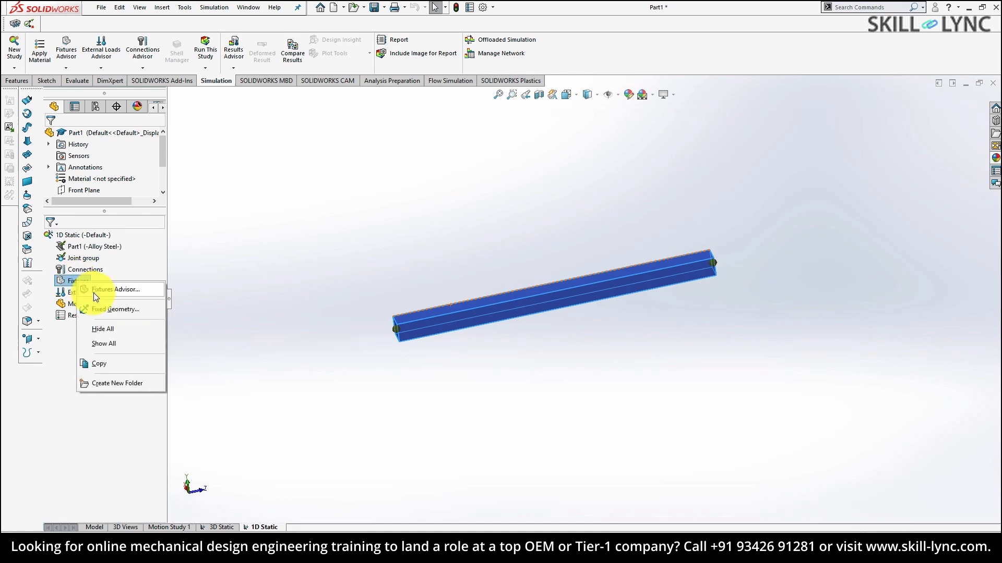
{"action": "left_click", "coordinate": [106, 309]}
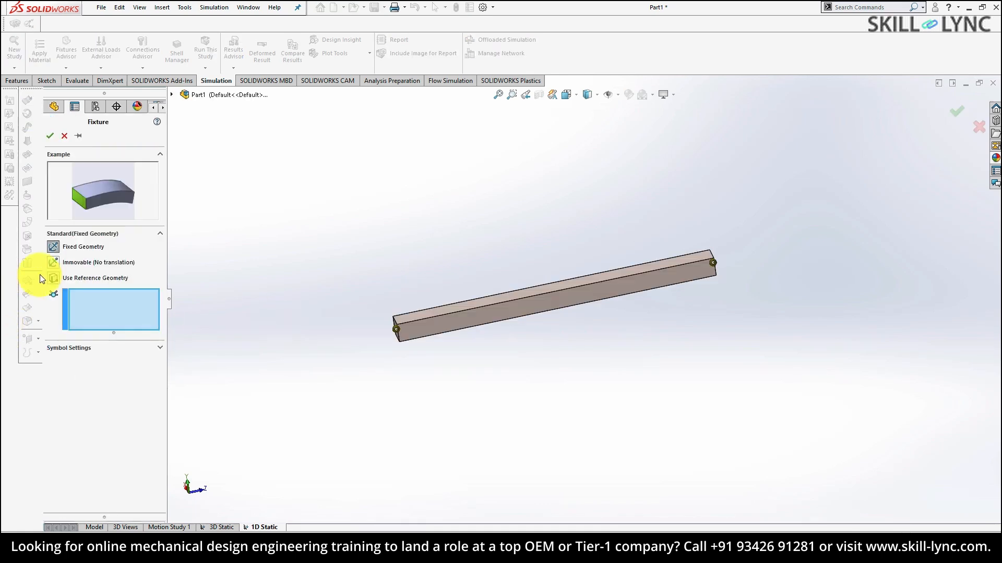
{"action": "left_click", "coordinate": [397, 330]}
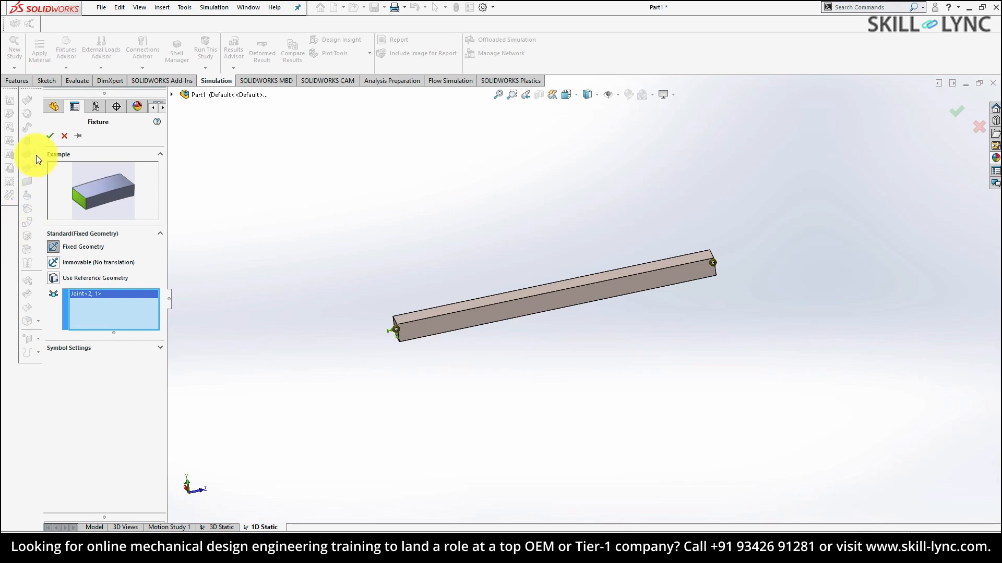
{"action": "left_click", "coordinate": [49, 135]}
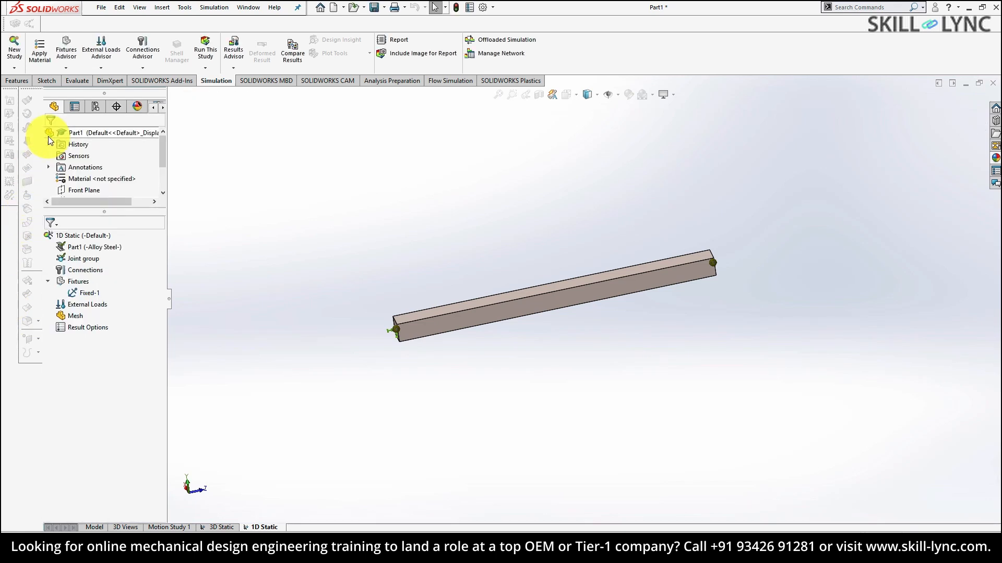
Step: Apply a 1000 N force to the whole beam body, normal to its top face as the reference plane
{"action": "right_click", "coordinate": [84, 305]}
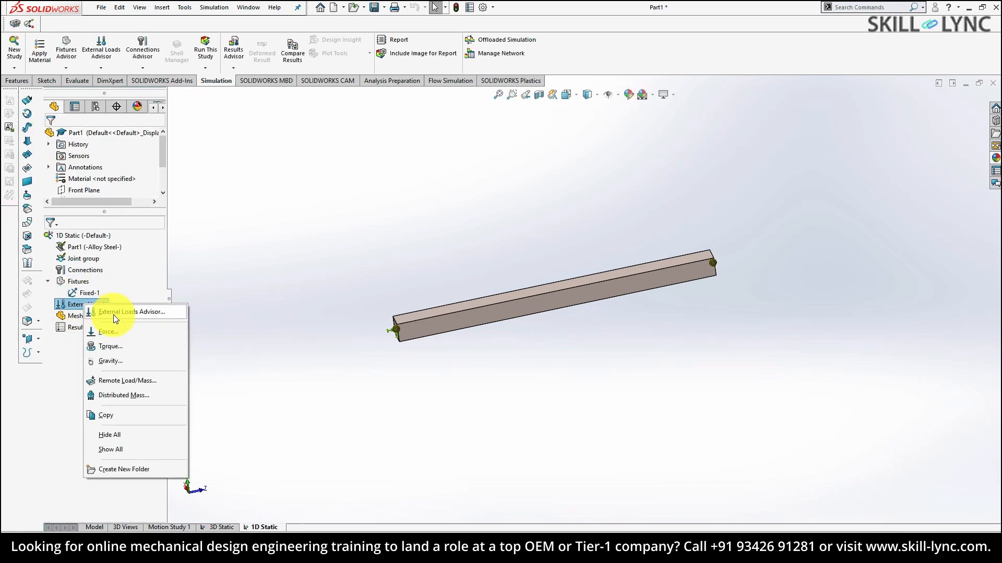
{"action": "left_click", "coordinate": [118, 330]}
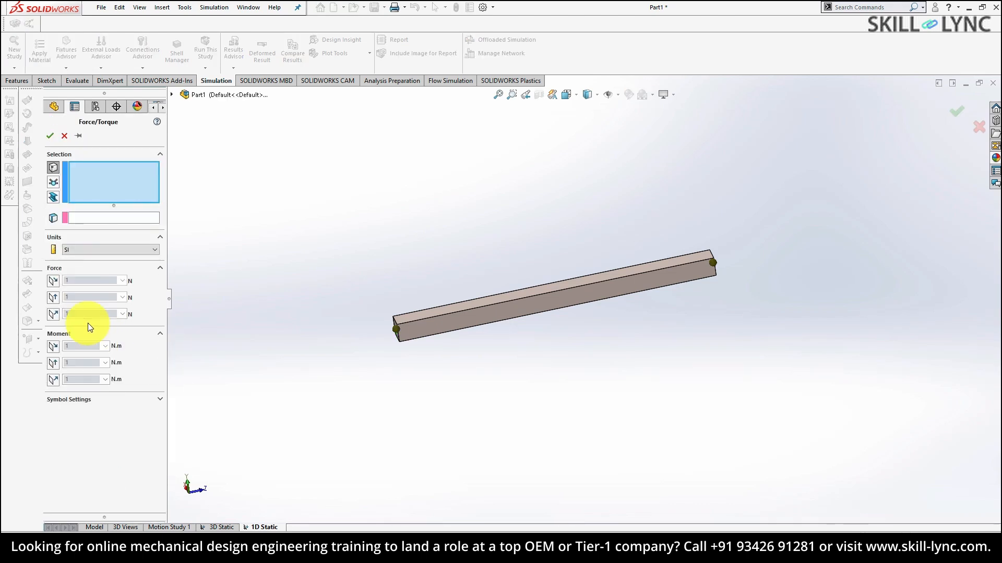
{"action": "left_click", "coordinate": [53, 197]}
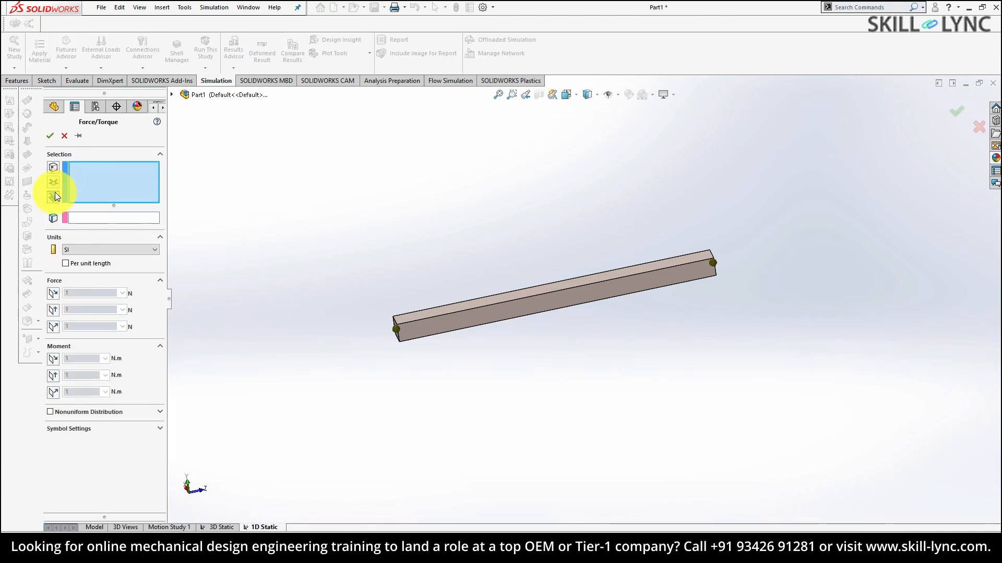
{"action": "left_click", "coordinate": [525, 303]}
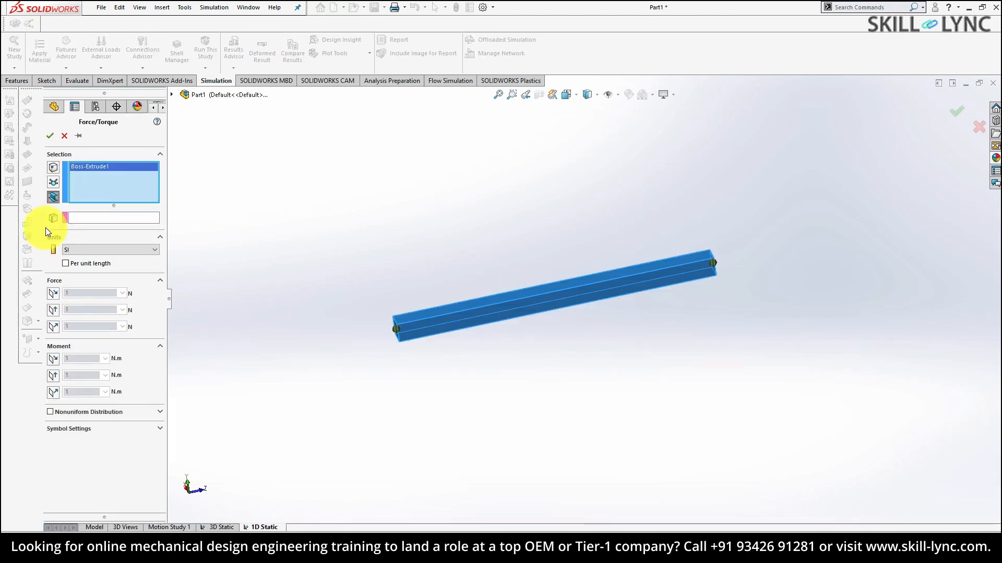
{"action": "left_click", "coordinate": [73, 218]}
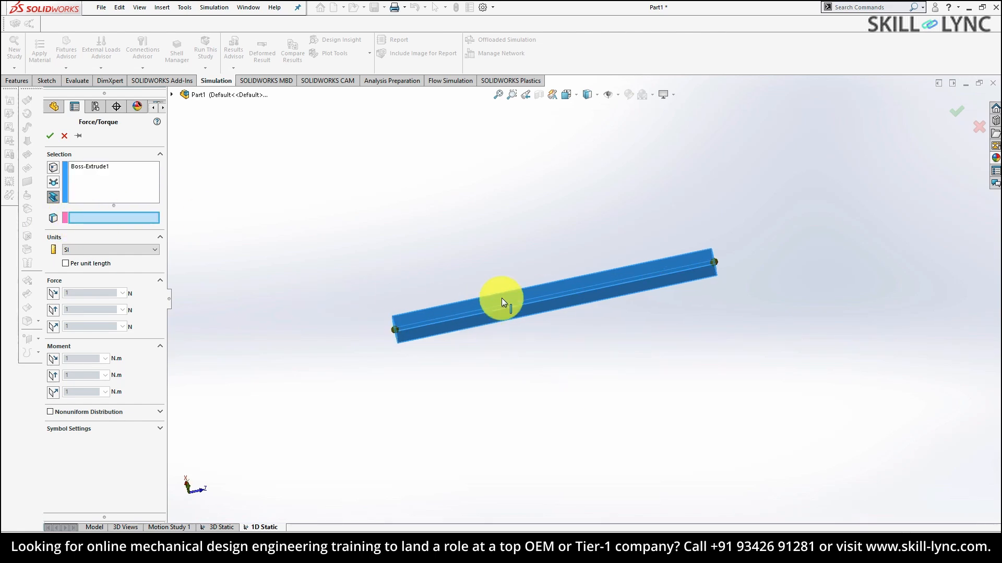
{"action": "left_click", "coordinate": [475, 310]}
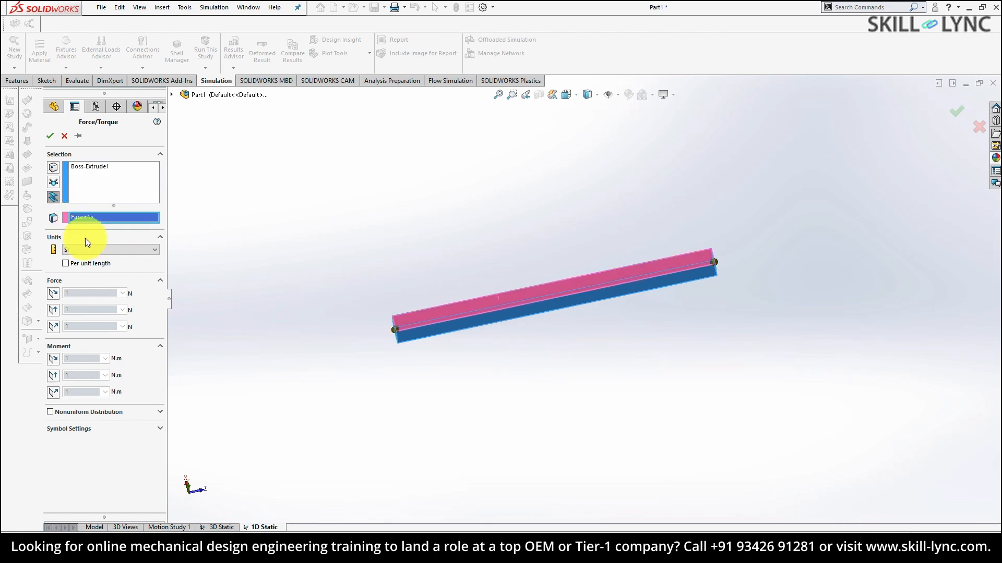
{"action": "left_click", "coordinate": [52, 326]}
{"action": "type", "text": "100"}
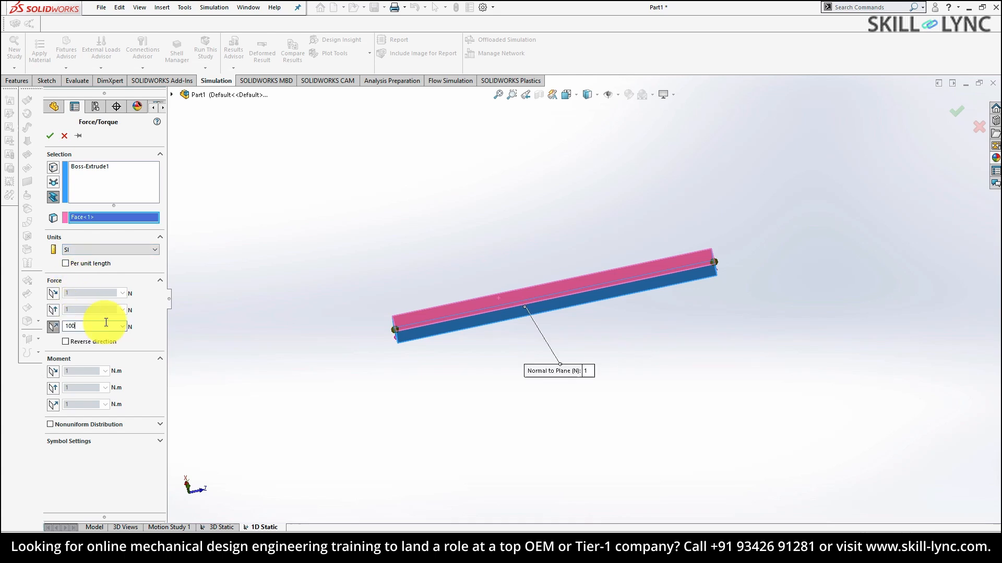
{"action": "type", "text": "0"}
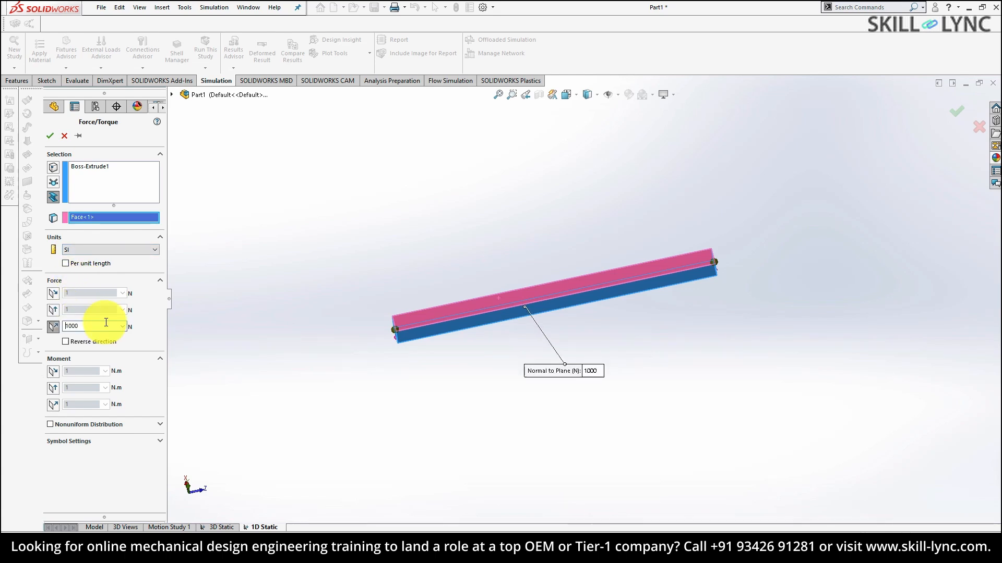
{"action": "left_click", "coordinate": [47, 135]}
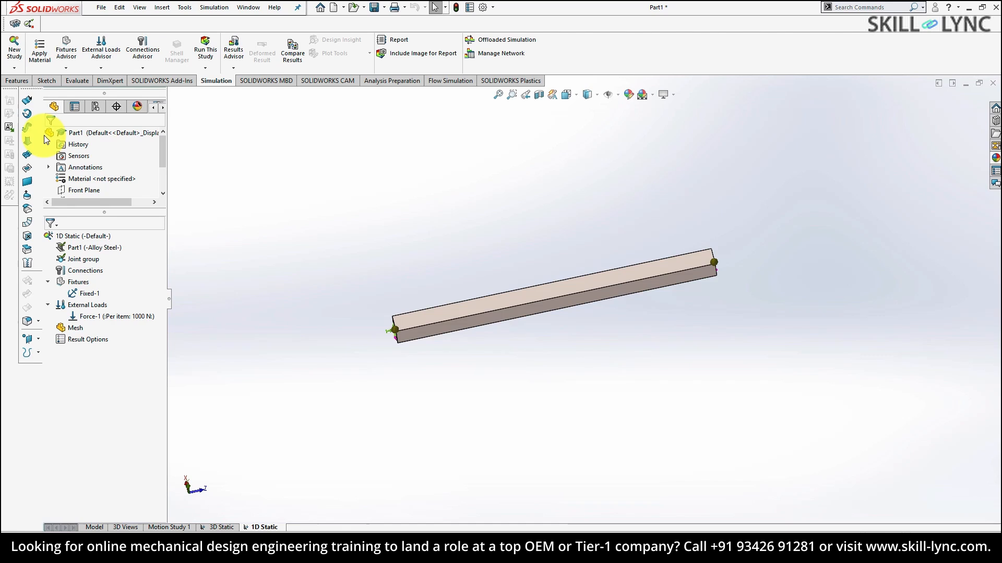
Step: Create the beam element mesh for the 1D Static study
{"action": "right_click", "coordinate": [75, 330]}
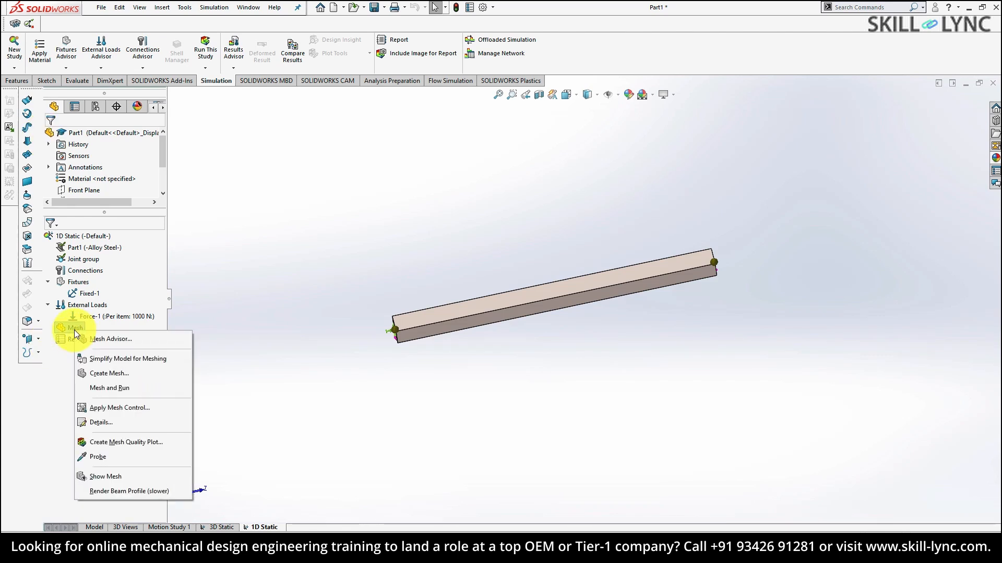
{"action": "left_click", "coordinate": [99, 373]}
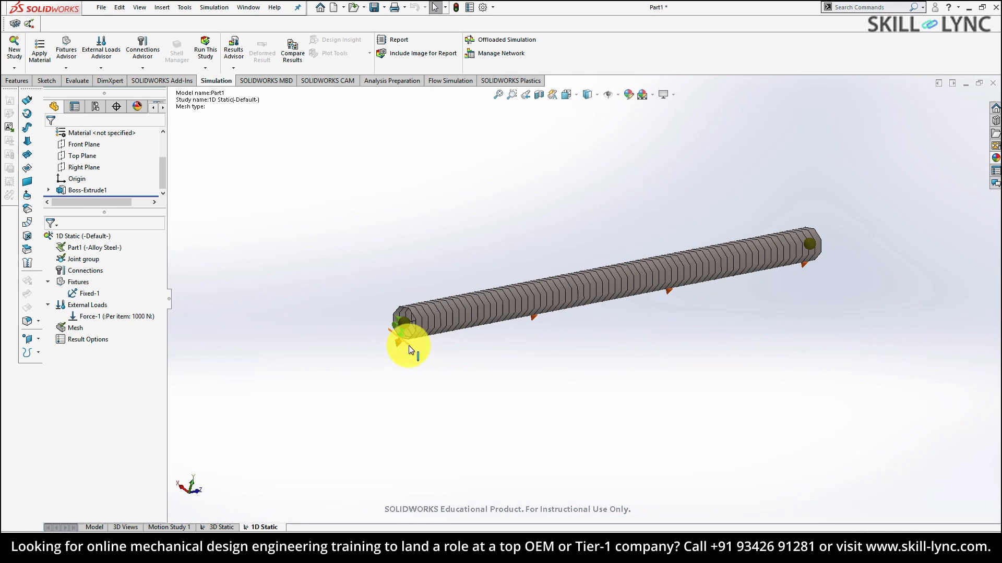
Step: Run the 1D Static study to produce its stress and displacement results
{"action": "right_click", "coordinate": [72, 328]}
{"action": "left_click", "coordinate": [110, 388]}
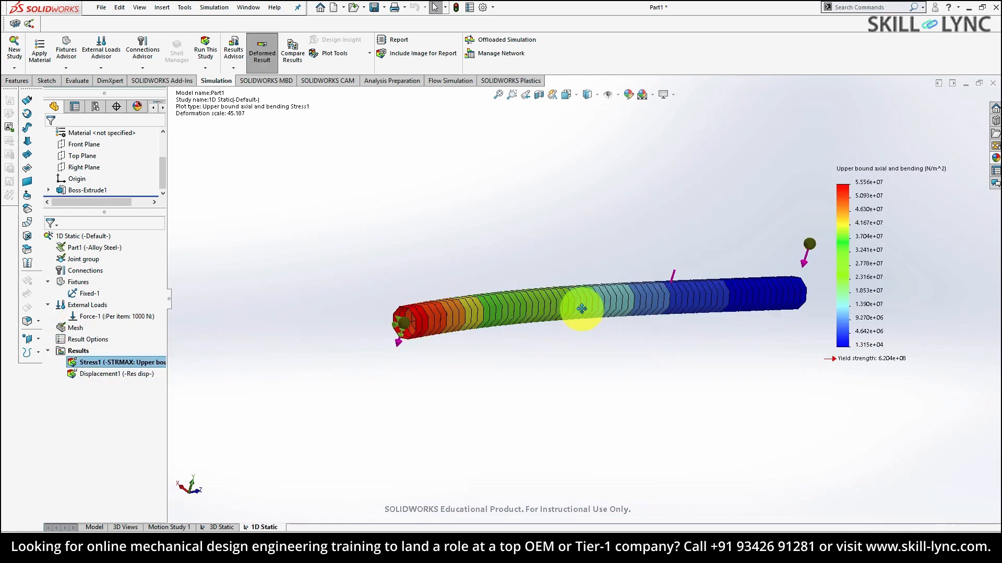
{"action": "middle_click_drag", "start_coordinate": [581, 306], "coordinate": [637, 310]}
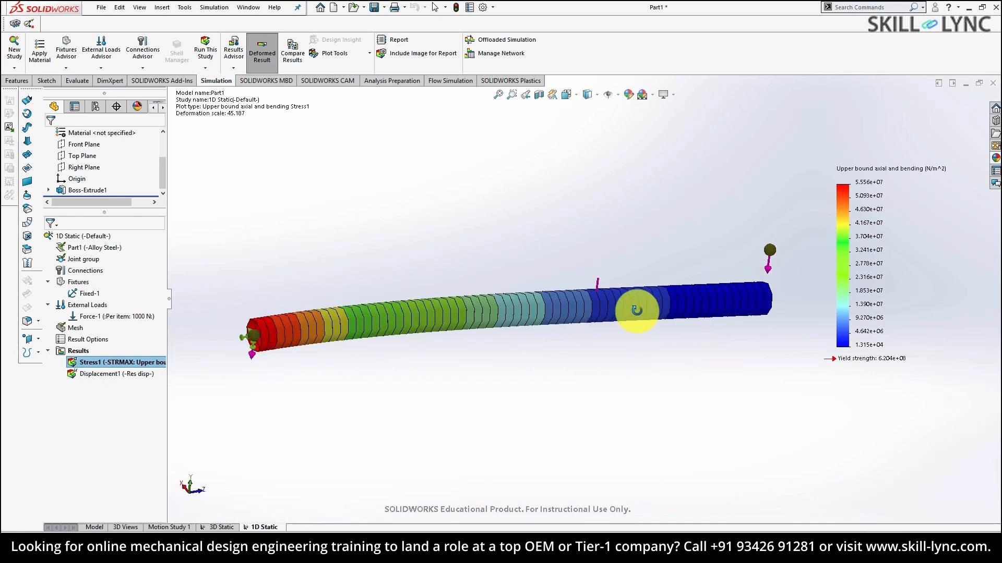
Step: Display the stress plot's values in floating number format with N/mm^2 (MPa) as the unit
{"action": "right_click", "coordinate": [865, 188]}
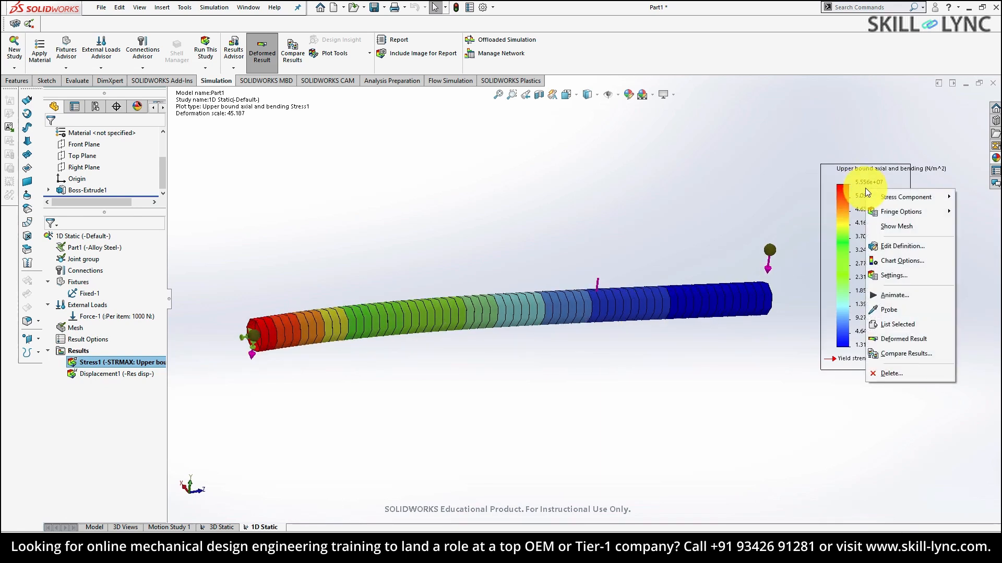
{"action": "left_click", "coordinate": [891, 259]}
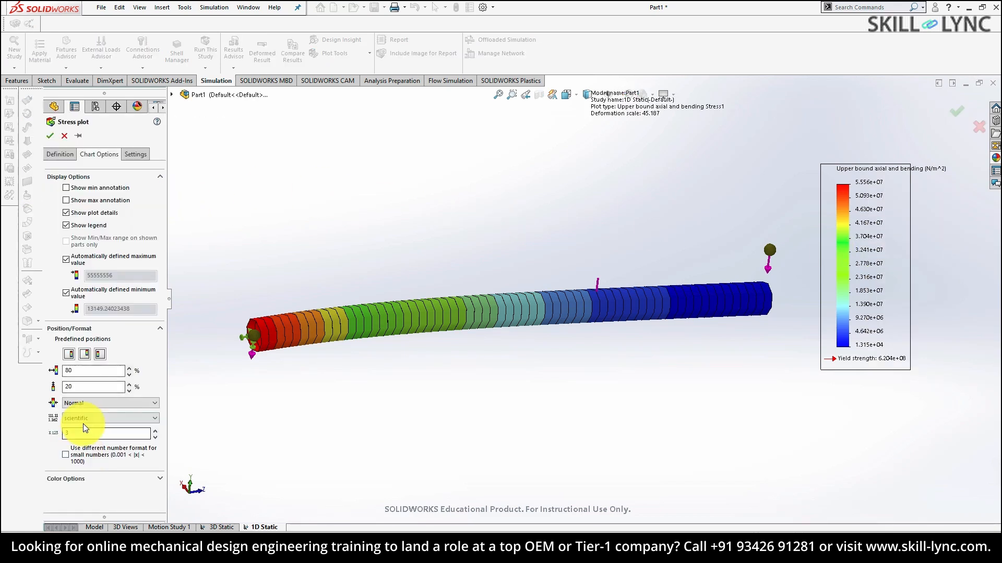
{"action": "left_click", "coordinate": [86, 418]}
{"action": "left_click", "coordinate": [85, 433]}
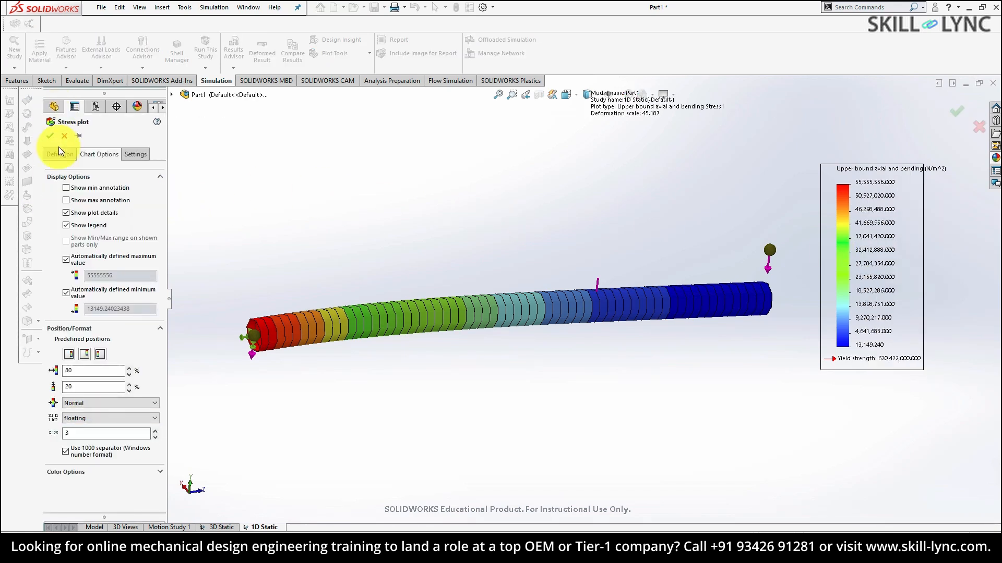
{"action": "left_click", "coordinate": [59, 153]}
{"action": "left_click", "coordinate": [96, 202]}
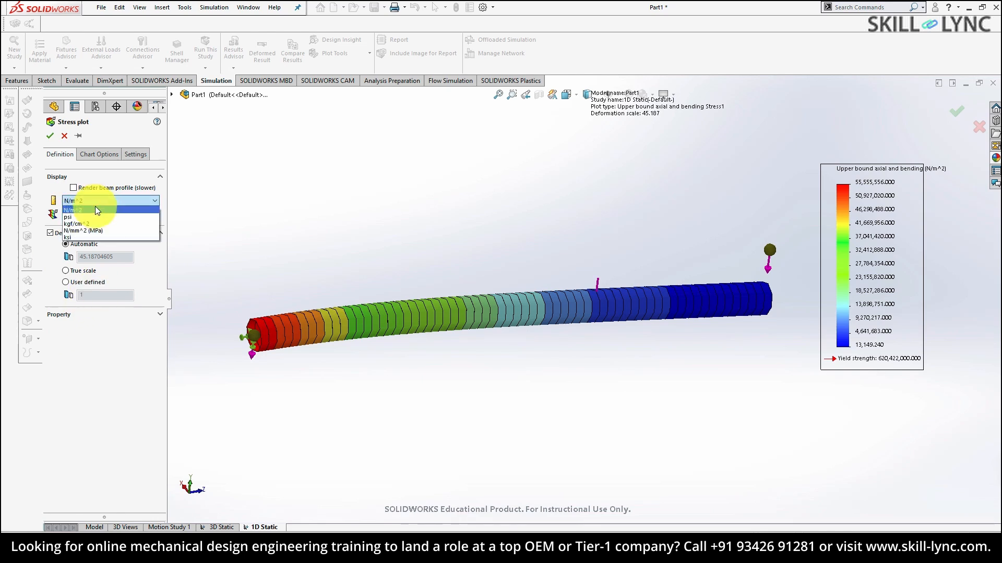
{"action": "left_click", "coordinate": [89, 230]}
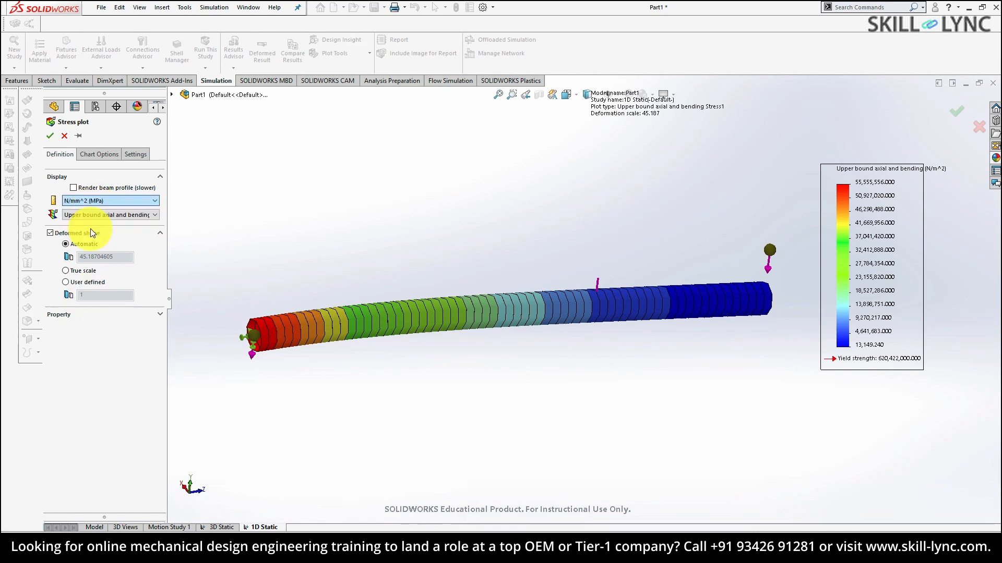
{"action": "left_click", "coordinate": [51, 135]}
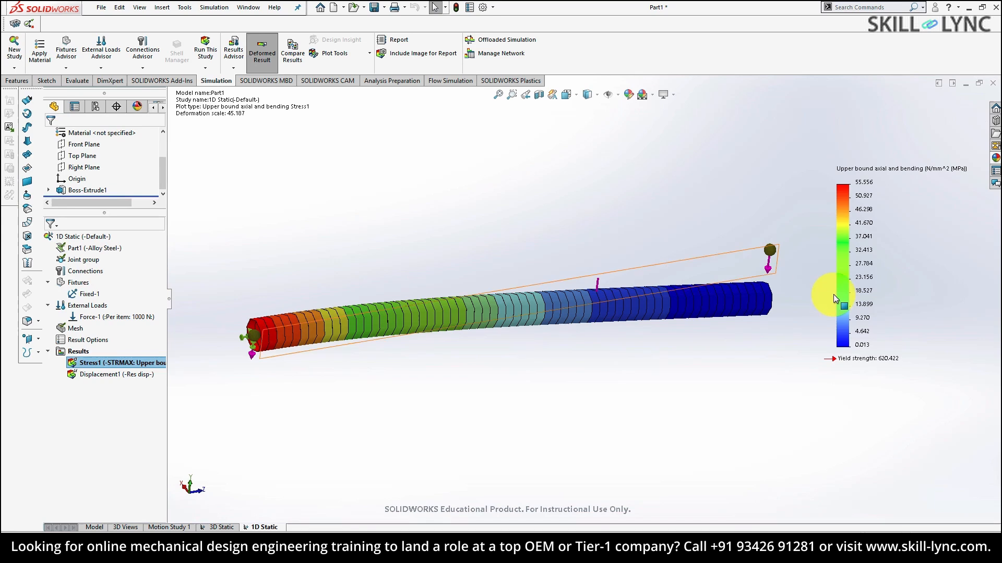
Step: Show the resultant displacement plot of the 1D Static study with its legend values in floating number format
{"action": "middle_click_drag", "start_coordinate": [829, 235], "coordinate": [805, 236]}
{"action": "right_click", "coordinate": [115, 374]}
{"action": "left_click", "coordinate": [127, 381]}
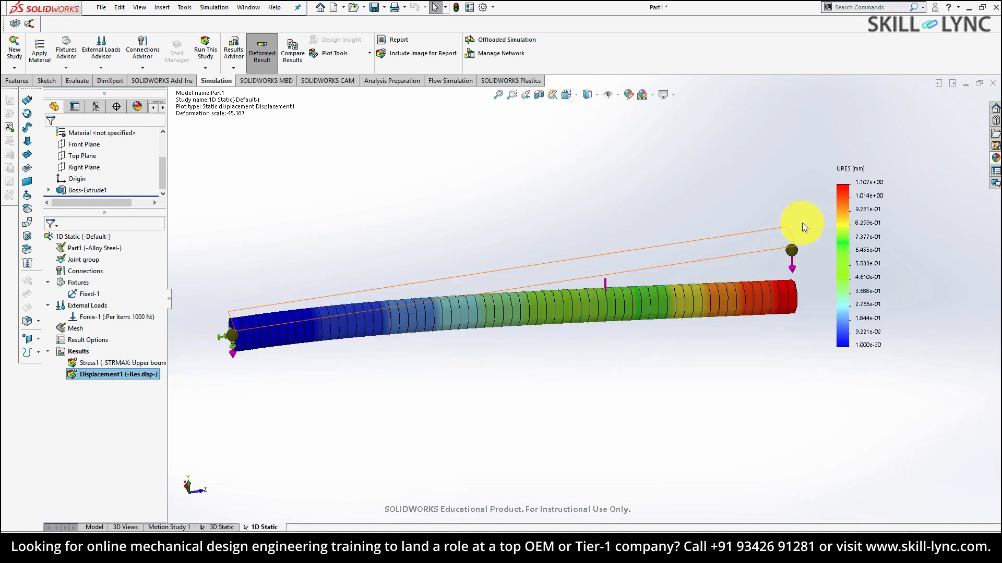
{"action": "right_click", "coordinate": [856, 212]}
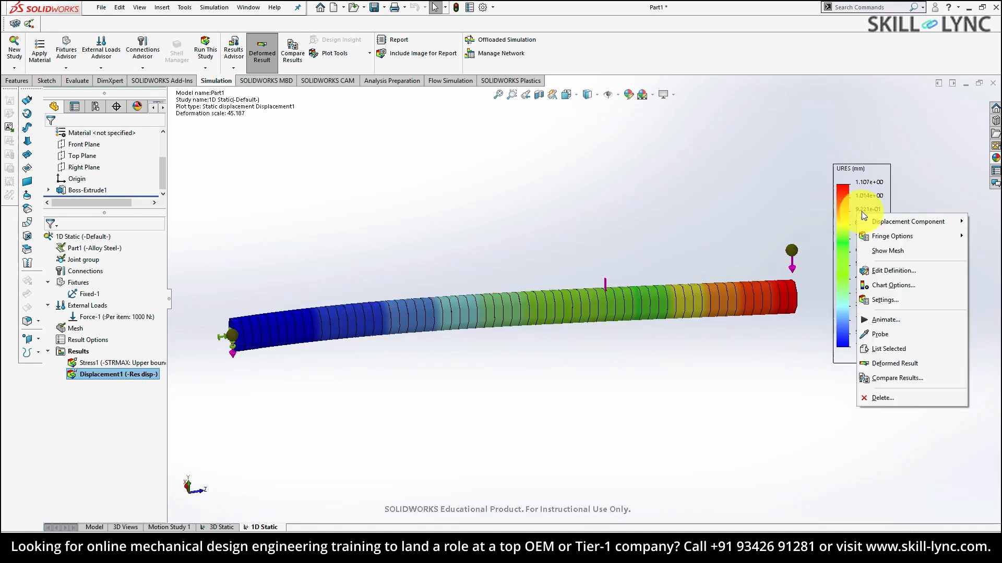
{"action": "left_click", "coordinate": [887, 298]}
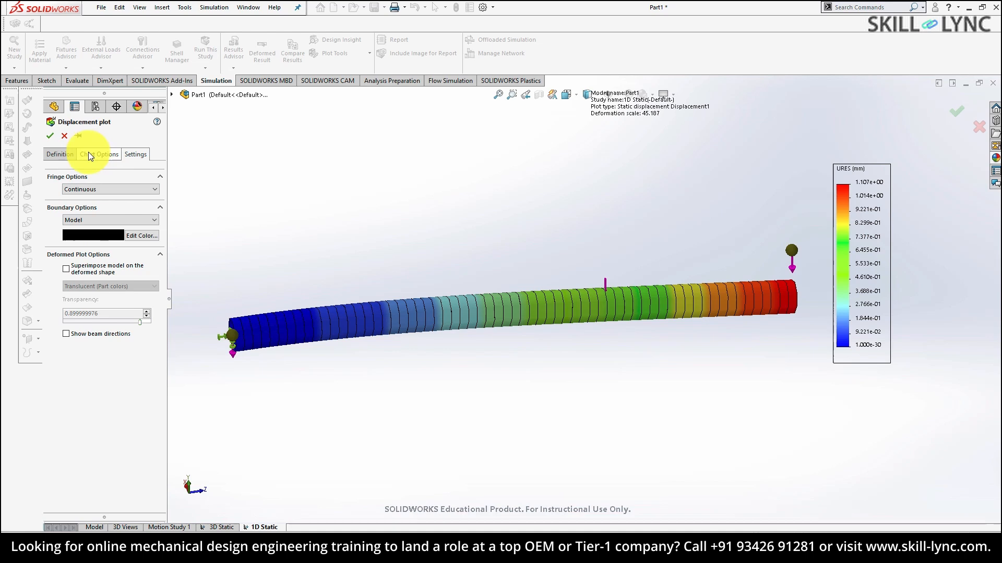
{"action": "left_click", "coordinate": [89, 151]}
{"action": "left_click", "coordinate": [99, 417]}
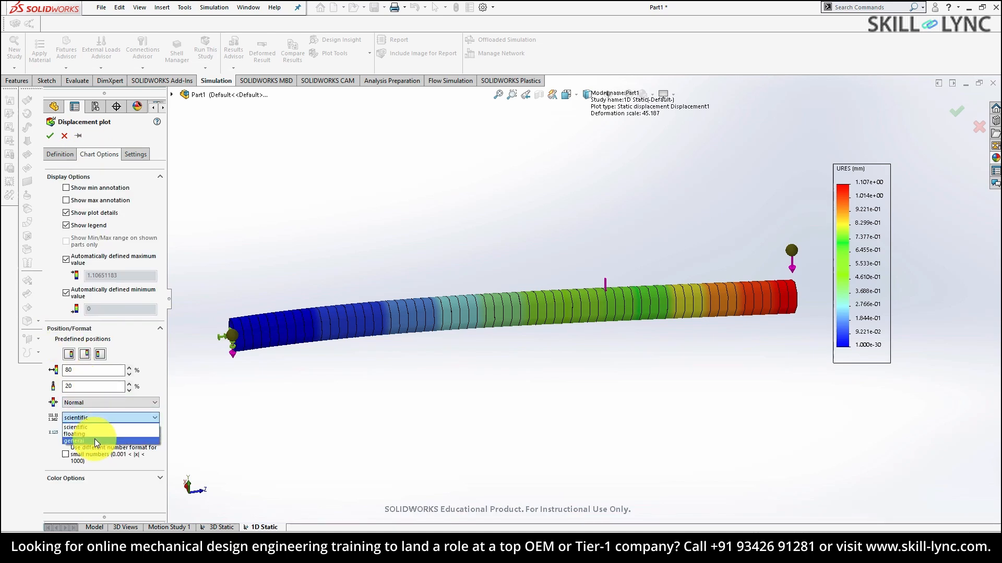
{"action": "left_click", "coordinate": [96, 435]}
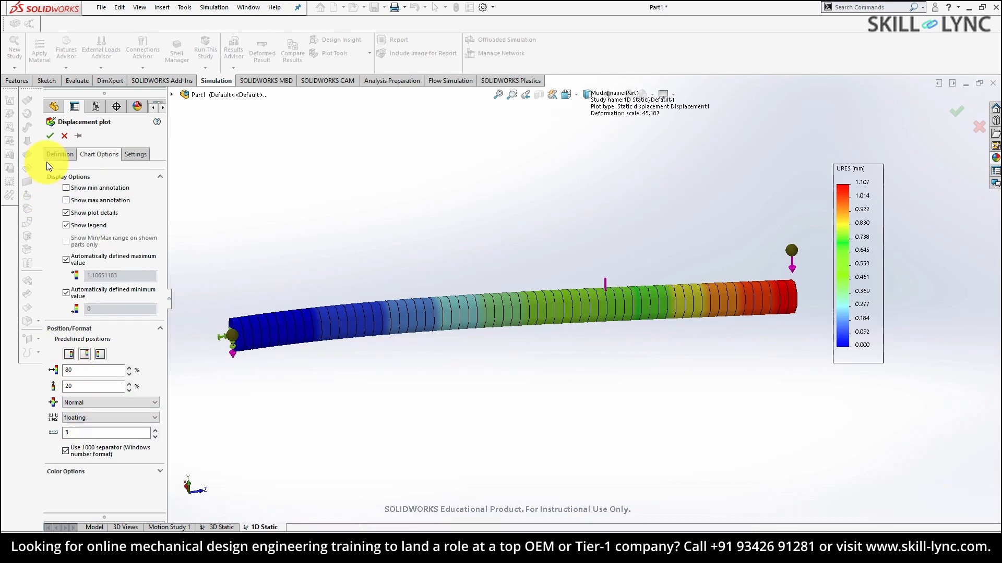
{"action": "left_click", "coordinate": [50, 135]}
Step: Define a beam diagram of Shear Force in Dir1 in N for all beams
{"action": "mouse_move", "coordinate": [493, 286]}
{"action": "middle_mouse_down", "text": "ctrl"}
{"action": "mouse_move", "coordinate": [549, 278]}
{"action": "mouse_move", "coordinate": [496, 279]}
{"action": "middle_mouse_up", "text": "ctrl"}
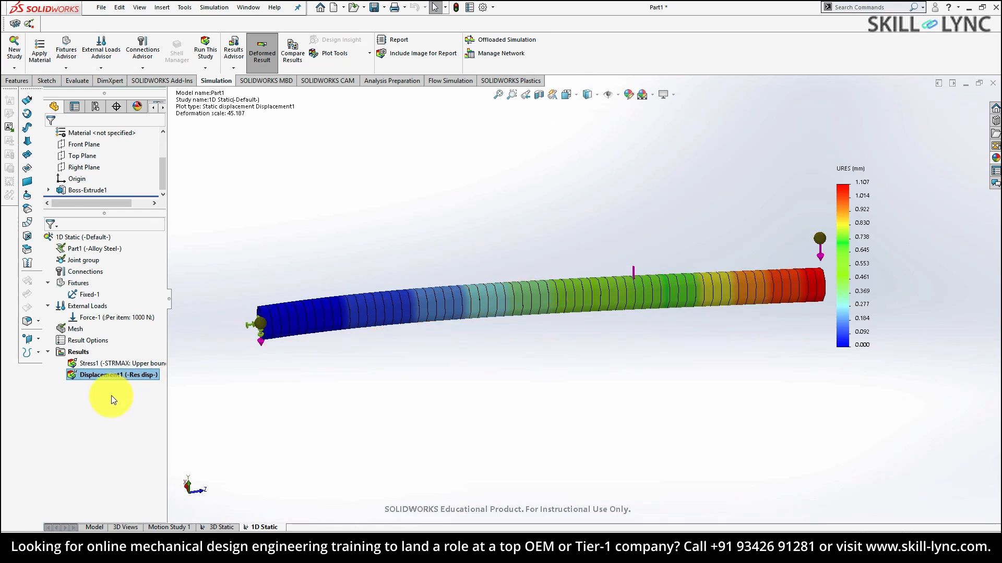
{"action": "right_click", "coordinate": [78, 351]}
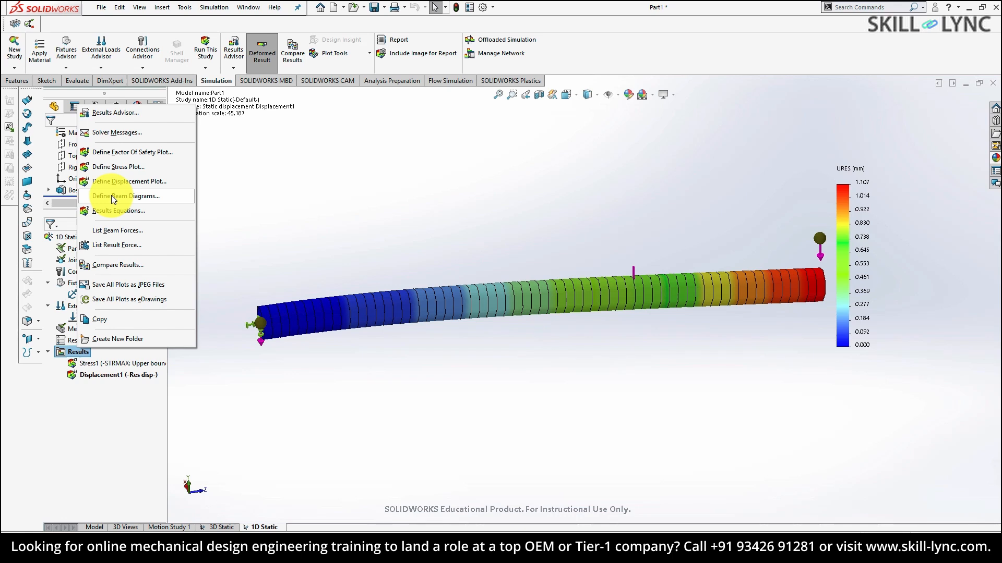
{"action": "left_click", "coordinate": [111, 195]}
{"action": "left_click", "coordinate": [95, 189]}
{"action": "left_click", "coordinate": [98, 203]}
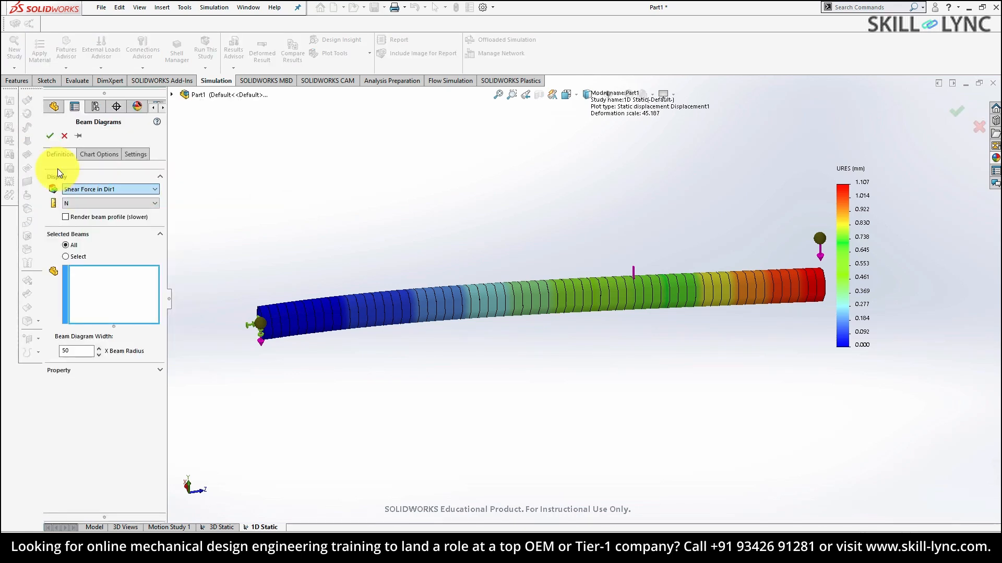
{"action": "left_click", "coordinate": [51, 136]}
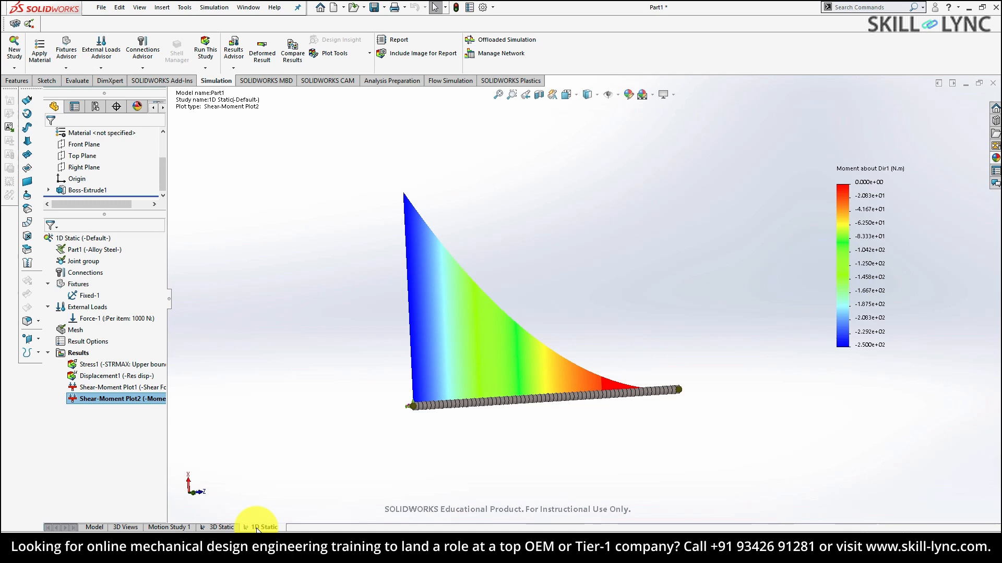
Step: Create a new Static simulation study of the model named "2D Static"
{"action": "left_click", "coordinate": [93, 527]}
{"action": "left_click", "coordinate": [13, 69]}
{"action": "left_click", "coordinate": [25, 77]}
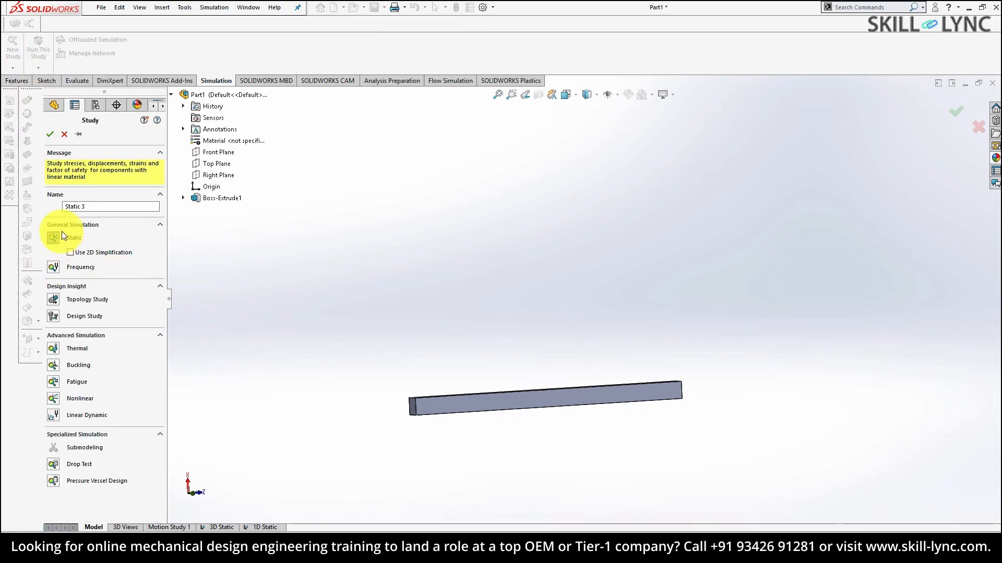
{"action": "left_click", "coordinate": [52, 237]}
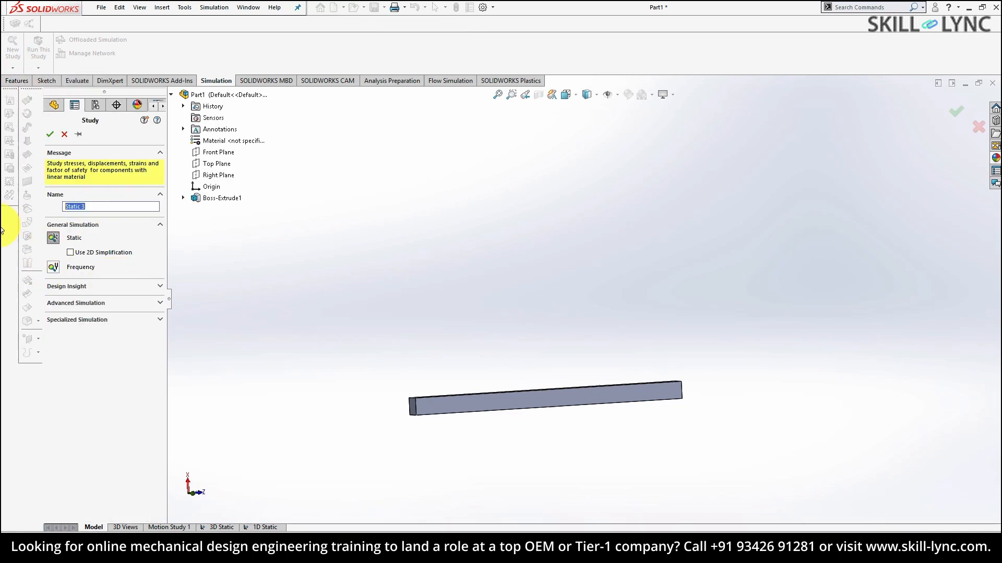
{"action": "type", "text": "2D STAtaic"}
{"action": "double_click", "coordinate": [76, 206]}
{"action": "type", "text": "Static"}
{"action": "left_click", "coordinate": [50, 134]}
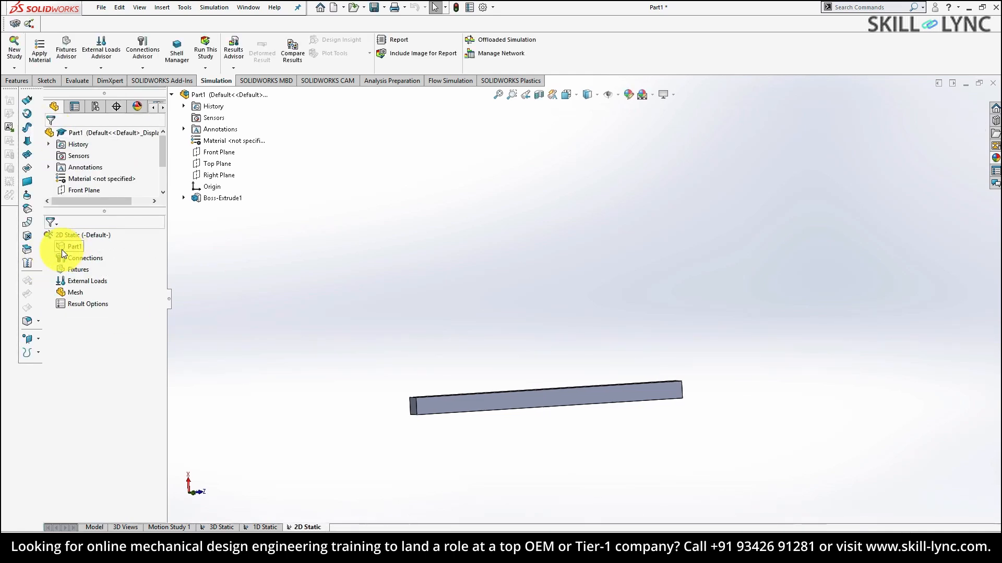
Step: Apply Alloy Steel as the part's material in the 2D Static study
{"action": "middle_click_drag", "start_coordinate": [715, 407], "coordinate": [716, 431]}
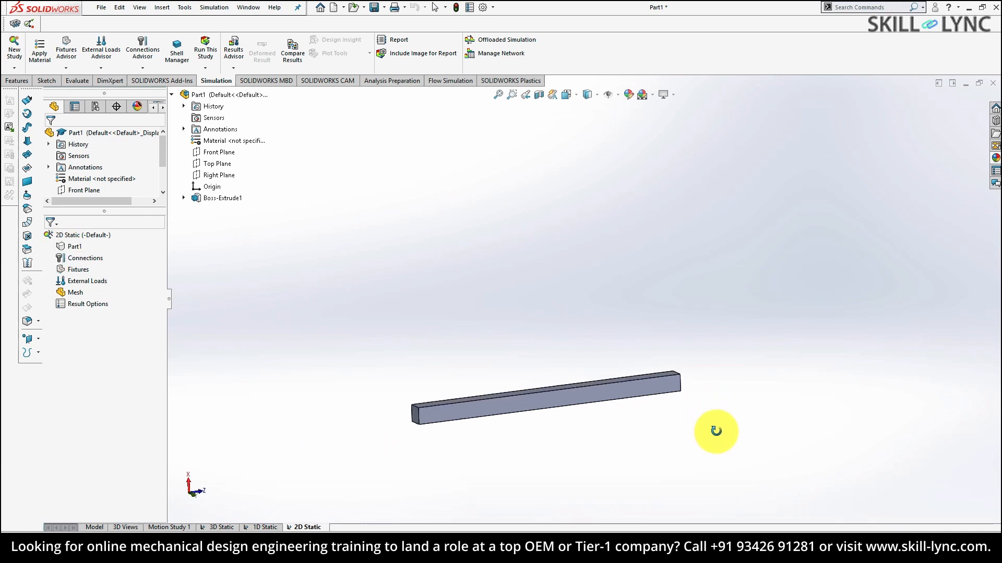
{"action": "right_click", "coordinate": [74, 249]}
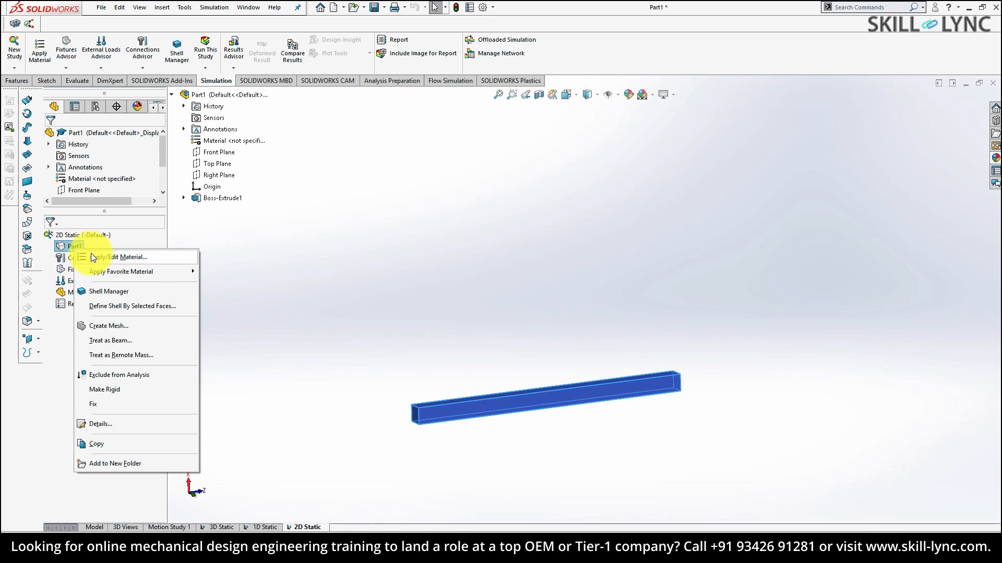
{"action": "left_click", "coordinate": [93, 255]}
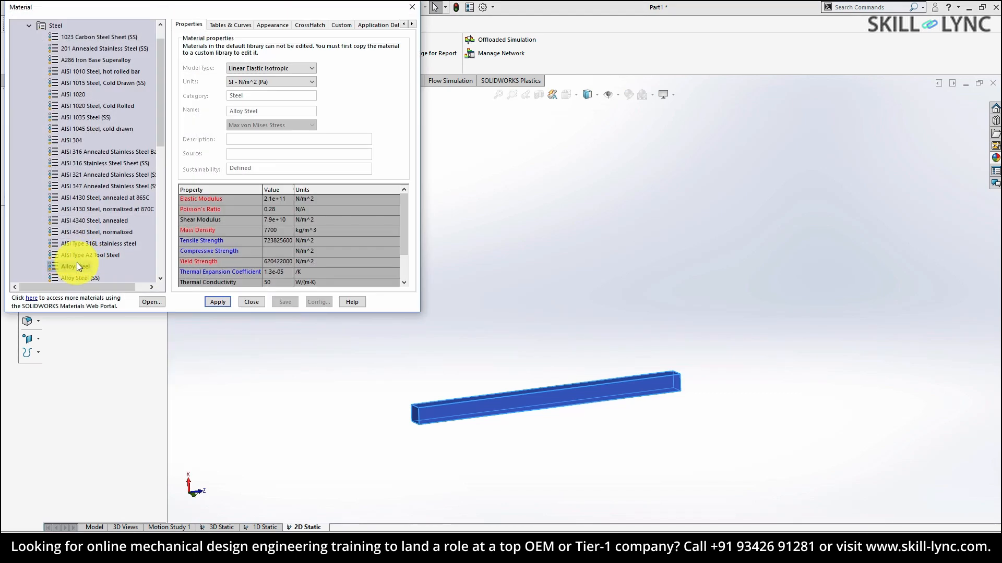
{"action": "left_click", "coordinate": [214, 302]}
{"action": "left_click", "coordinate": [255, 302]}
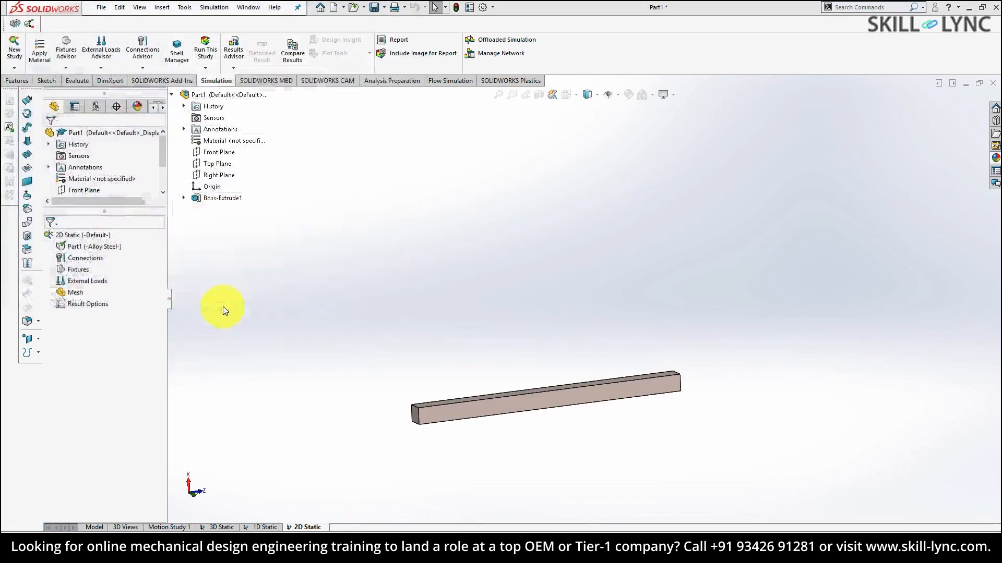
Step: Start a thin shell definition by selected faces, using the beam's long side face
{"action": "right_click", "coordinate": [79, 249]}
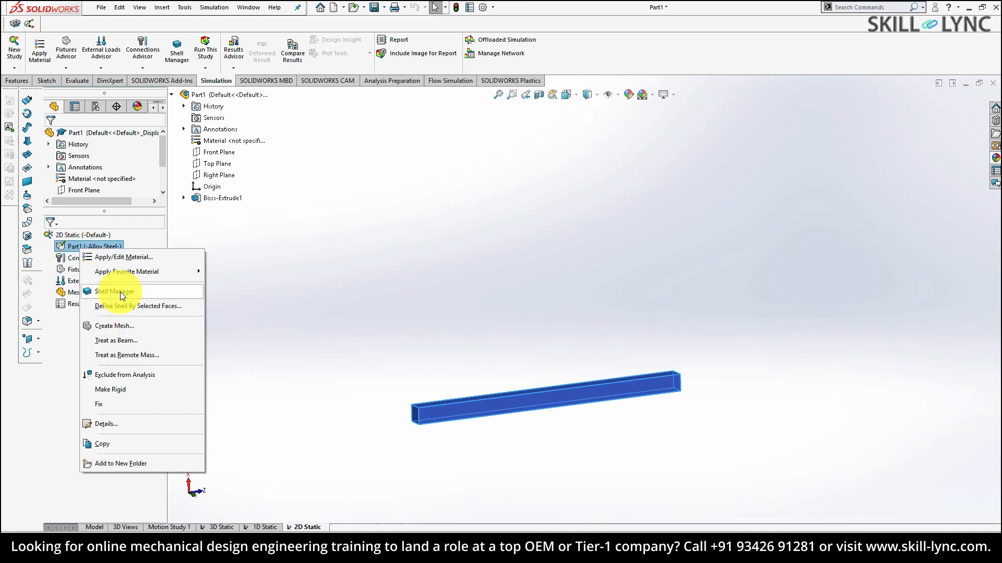
{"action": "left_click", "coordinate": [126, 307]}
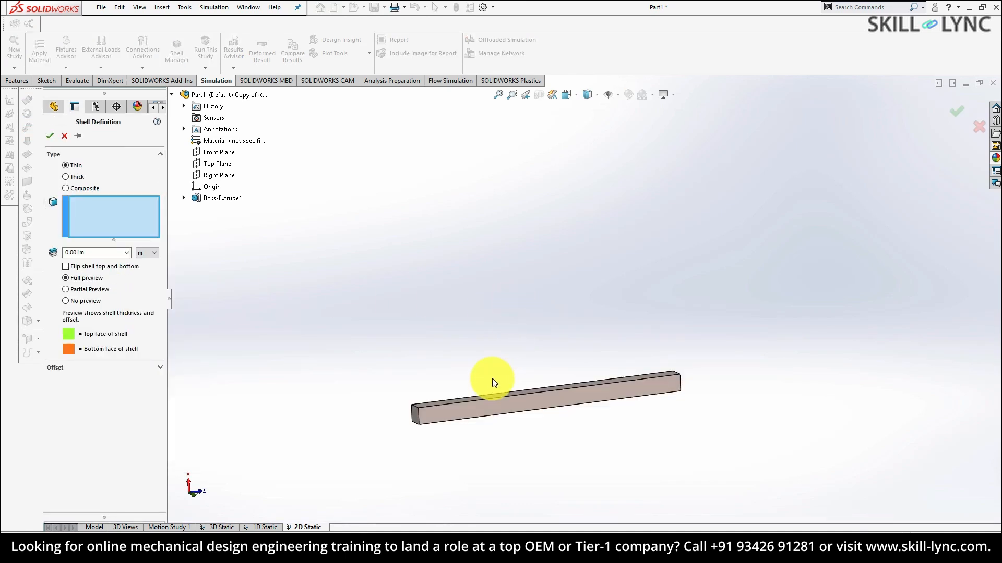
{"action": "middle_click_drag", "start_coordinate": [464, 384], "coordinate": [475, 404]}
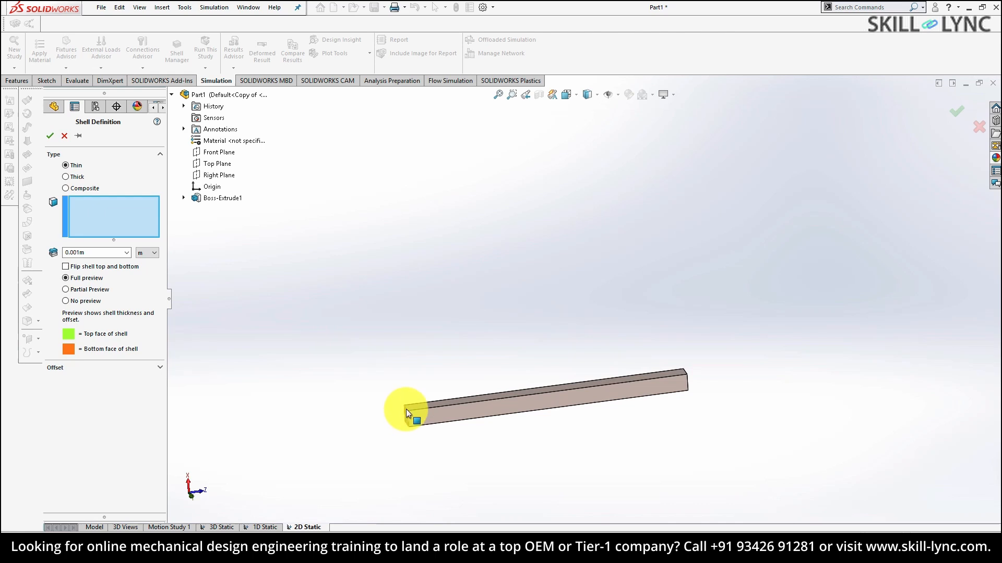
{"action": "scroll", "coordinate": [461, 417], "scroll_direction": "down", "scroll_amount": 3}
{"action": "left_click", "coordinate": [343, 414]}
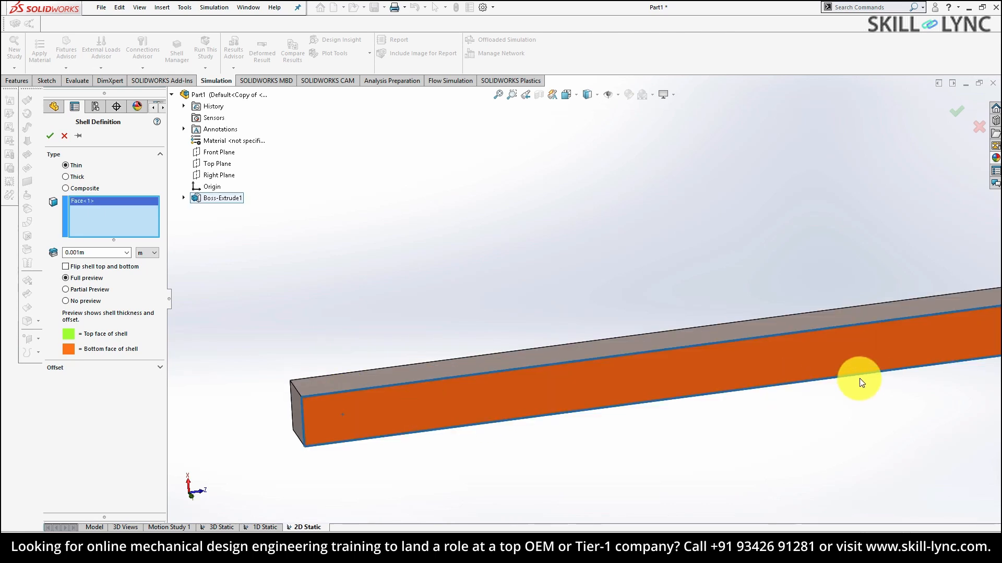
{"action": "middle_click_drag", "start_coordinate": [337, 237], "coordinate": [362, 273]}
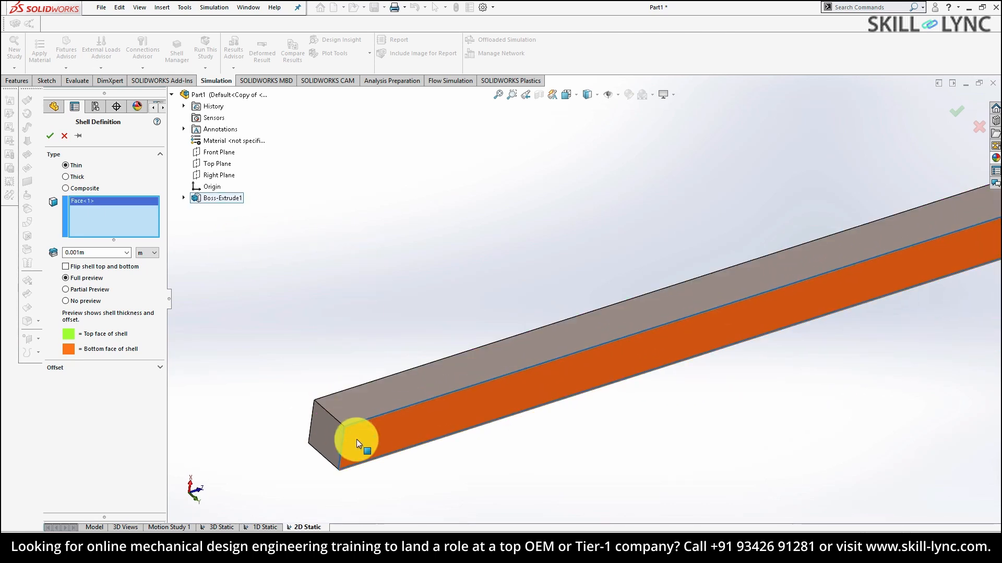
Step: Set the shell thickness to 30 mm and complete the shell definition
{"action": "double_click", "coordinate": [94, 252]}
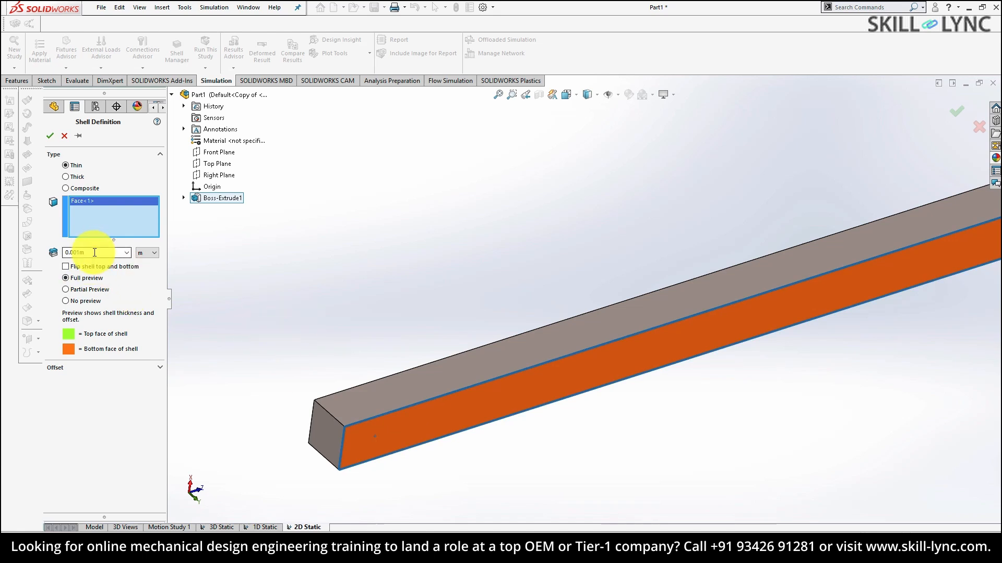
{"action": "left_click", "coordinate": [142, 262]}
{"action": "double_click", "coordinate": [94, 252]}
{"action": "type", "text": "3"}
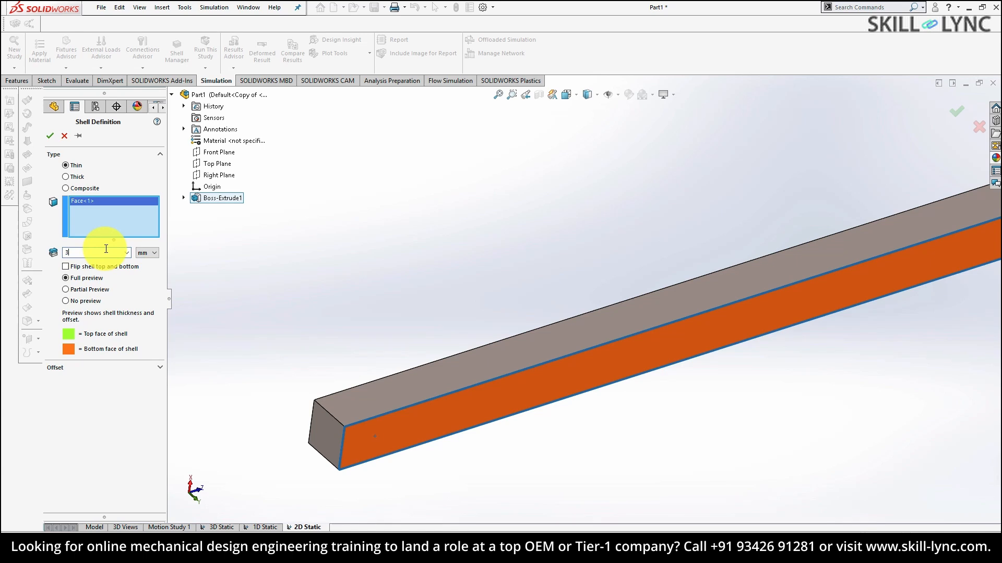
{"action": "type", "text": "0"}
{"action": "key", "text": "Return"}
{"action": "scroll", "coordinate": [330, 345], "scroll_direction": "down", "scroll_amount": 2}
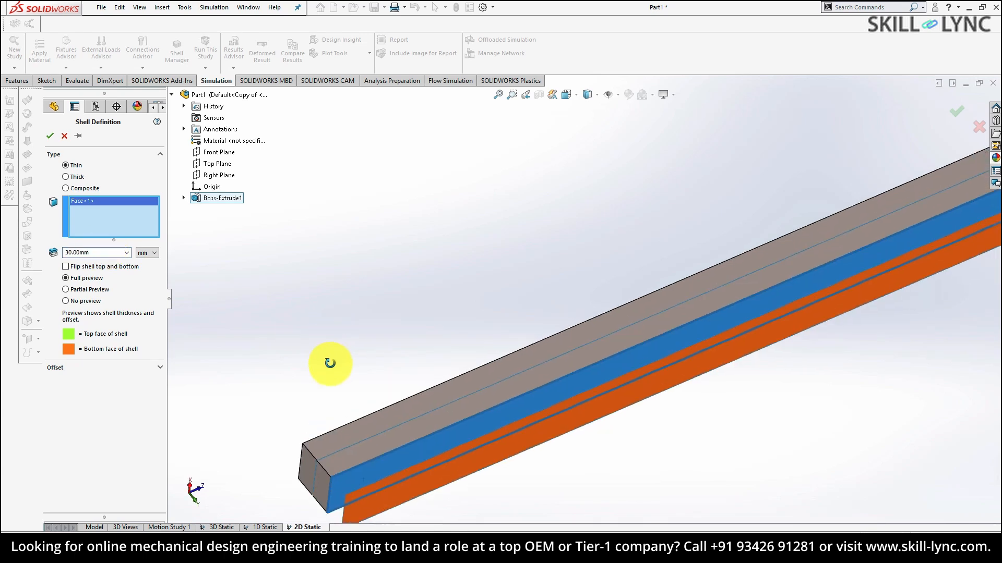
{"action": "left_click", "coordinate": [49, 137]}
Step: Apply a Fixed Geometry fixture to the short vertical edge at the near end of the beam's long side face
{"action": "scroll", "coordinate": [590, 297], "scroll_direction": "up", "scroll_amount": 4}
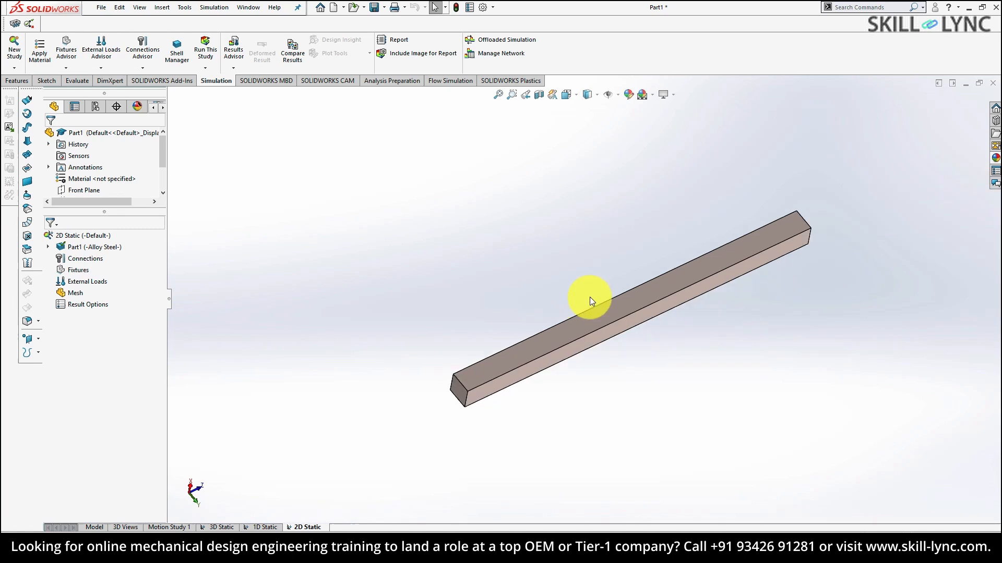
{"action": "right_click", "coordinate": [69, 270]}
{"action": "left_click", "coordinate": [110, 294]}
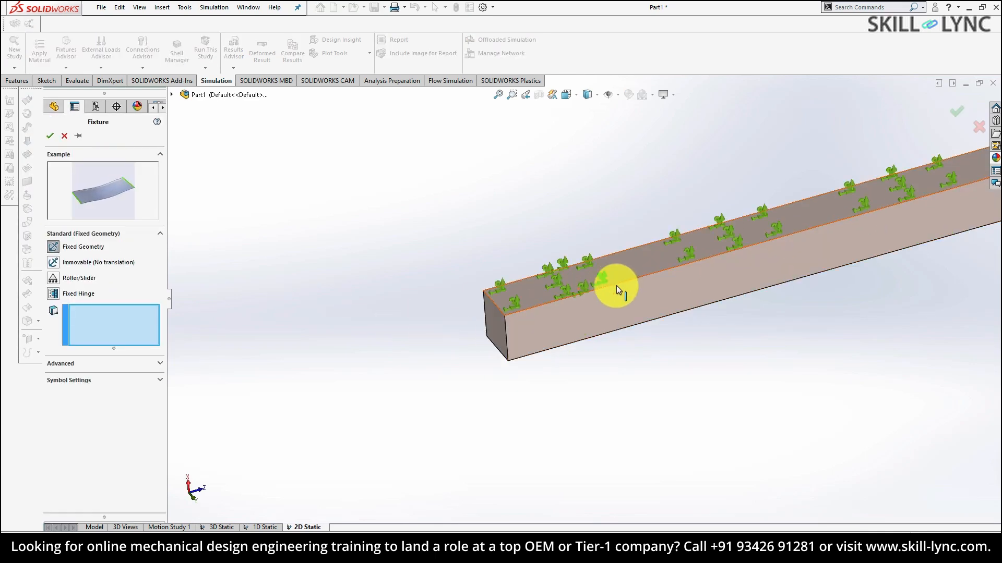
{"action": "middle_click_drag", "start_coordinate": [615, 286], "coordinate": [351, 358], "text": "ctrl"}
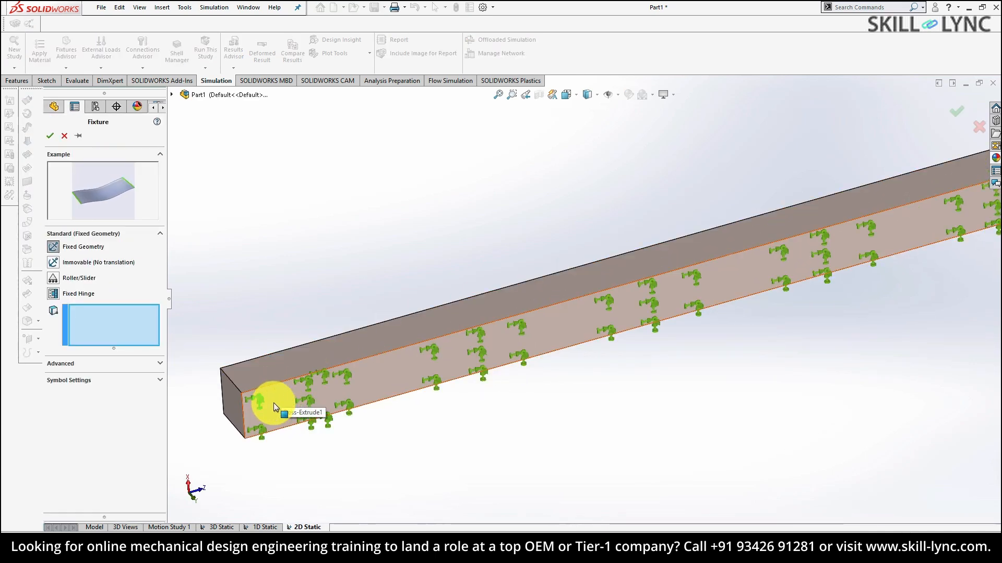
{"action": "left_click", "coordinate": [242, 426]}
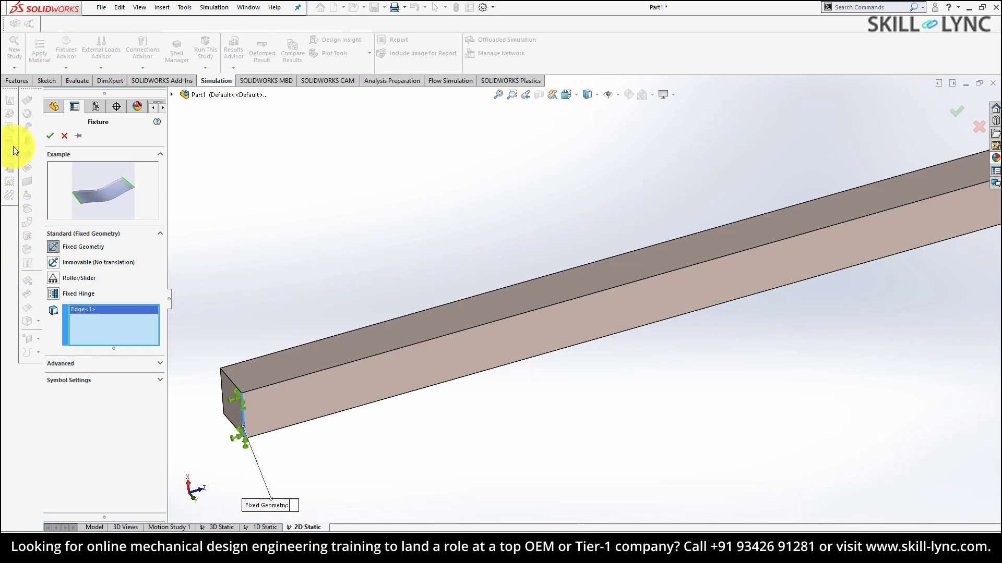
{"action": "left_click", "coordinate": [49, 137]}
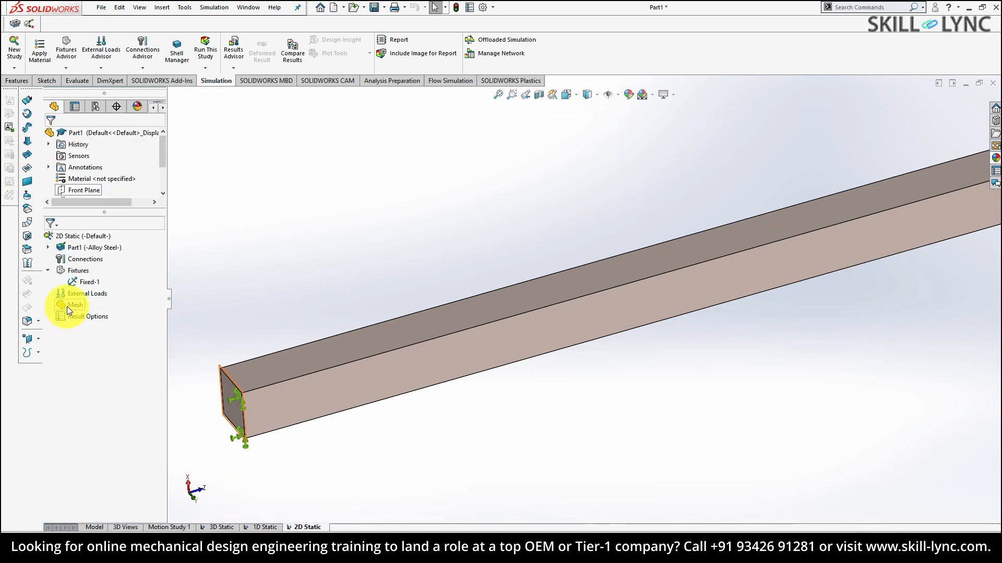
Step: Apply a 1000 N per-item force to the side face's upper long edge, directed normal to the beam's top face
{"action": "right_click", "coordinate": [76, 293]}
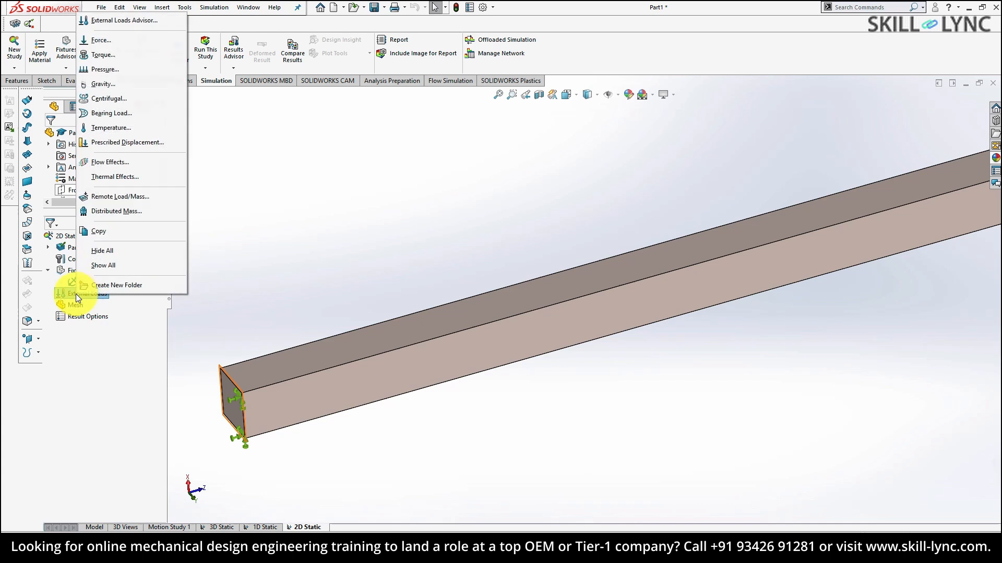
{"action": "left_click", "coordinate": [101, 39]}
{"action": "left_click", "coordinate": [270, 367]}
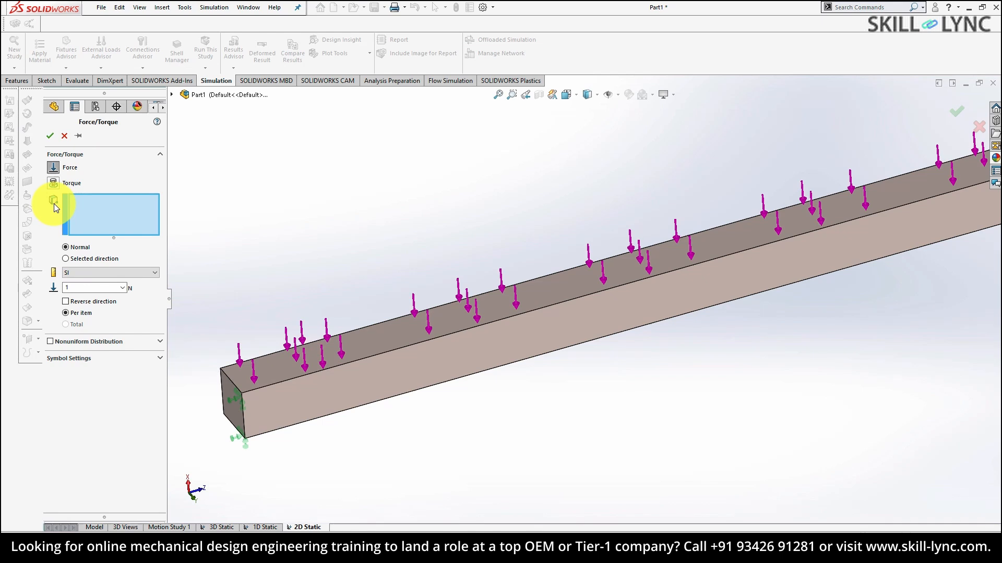
{"action": "left_click", "coordinate": [286, 365]}
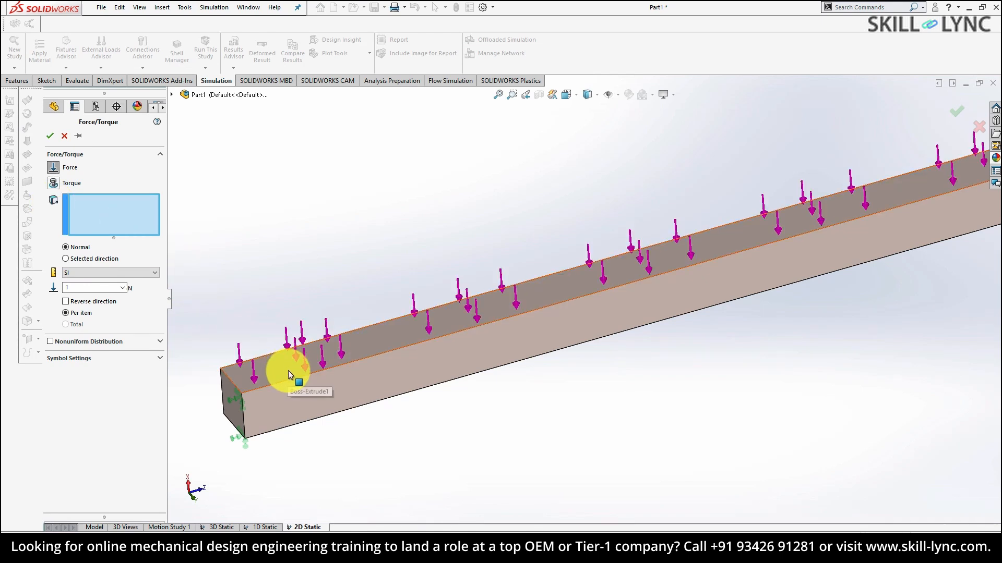
{"action": "left_click", "coordinate": [292, 379]}
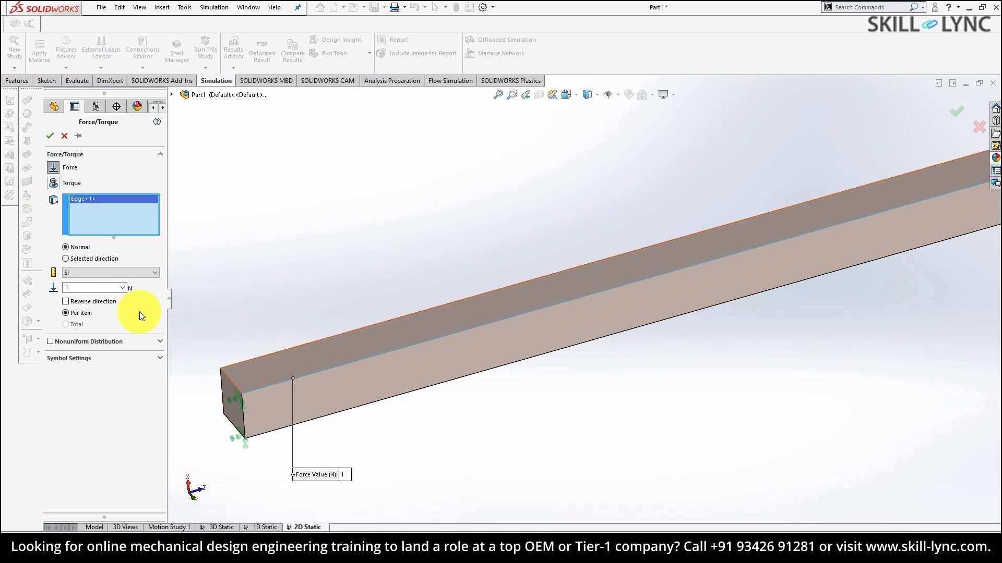
{"action": "left_click", "coordinate": [68, 259]}
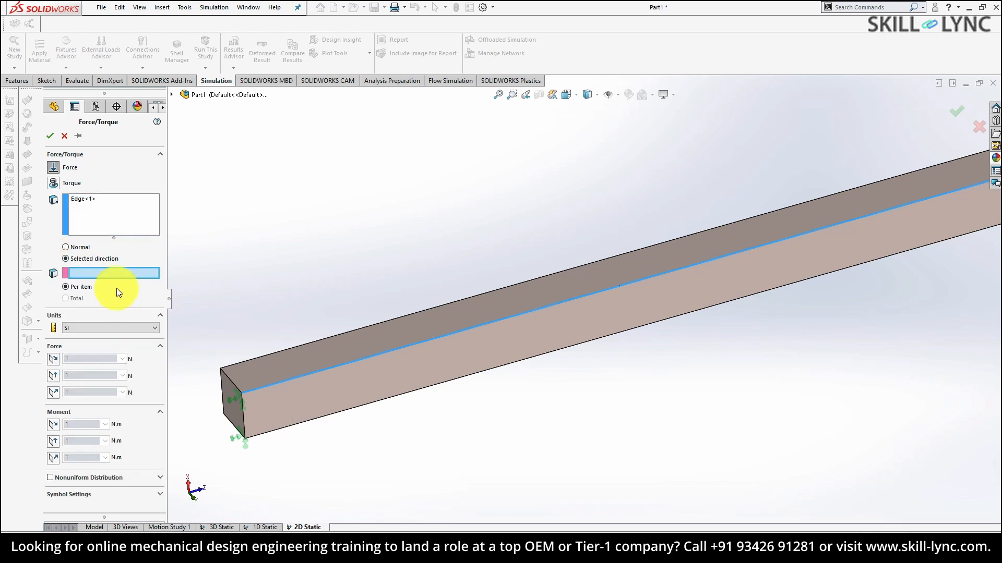
{"action": "left_click", "coordinate": [330, 349]}
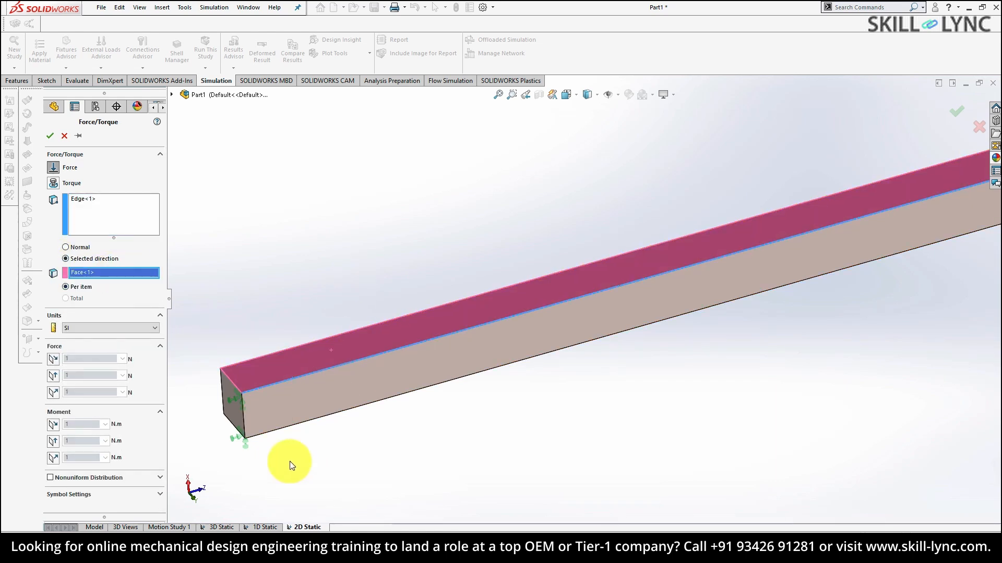
{"action": "left_click", "coordinate": [54, 392]}
{"action": "left_click", "coordinate": [86, 390]}
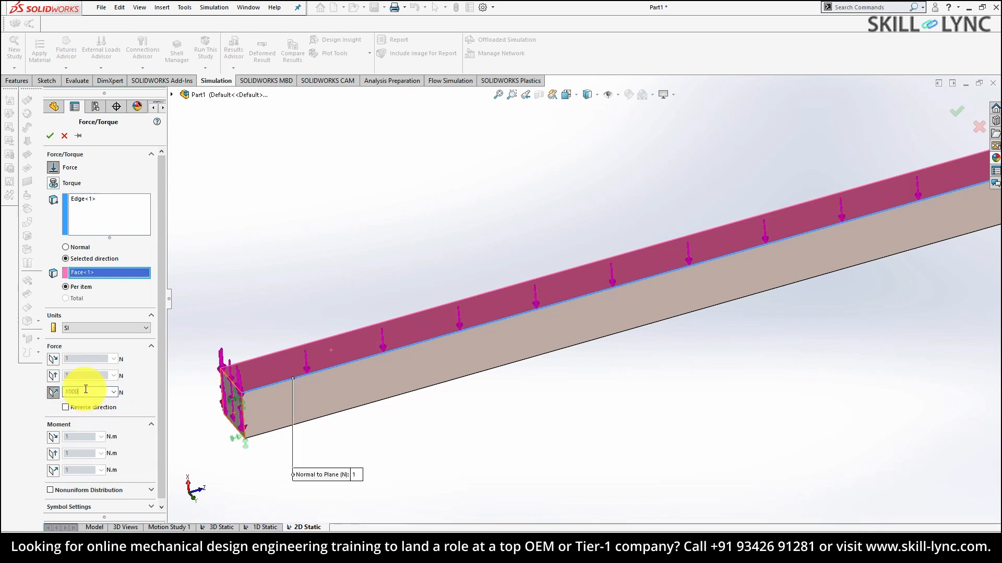
{"action": "left_click", "coordinate": [50, 136]}
Step: Create a standard shell mesh with a 6 mm element size, and mesh and run the 2D Static study
{"action": "right_click", "coordinate": [74, 317]}
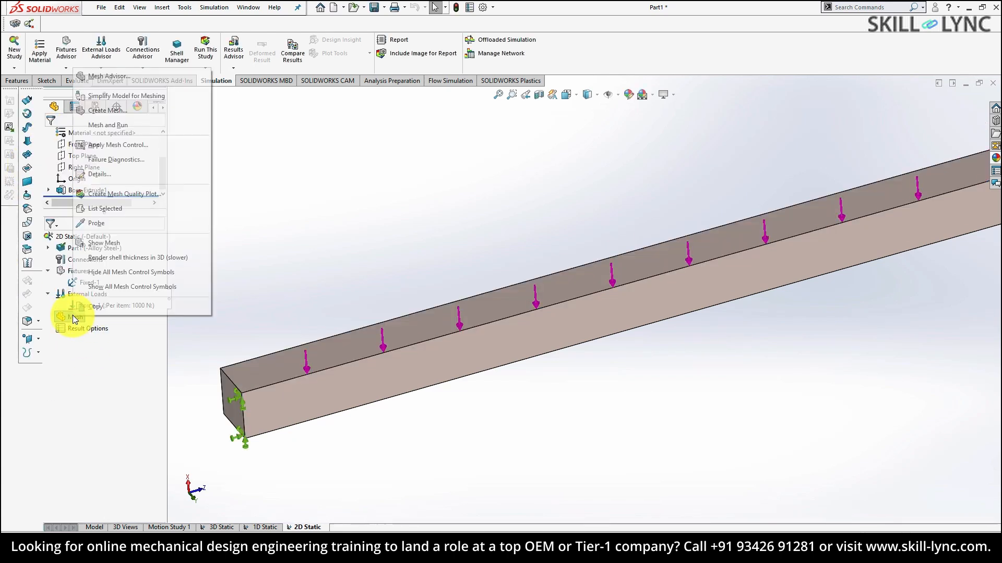
{"action": "left_click", "coordinate": [112, 111]}
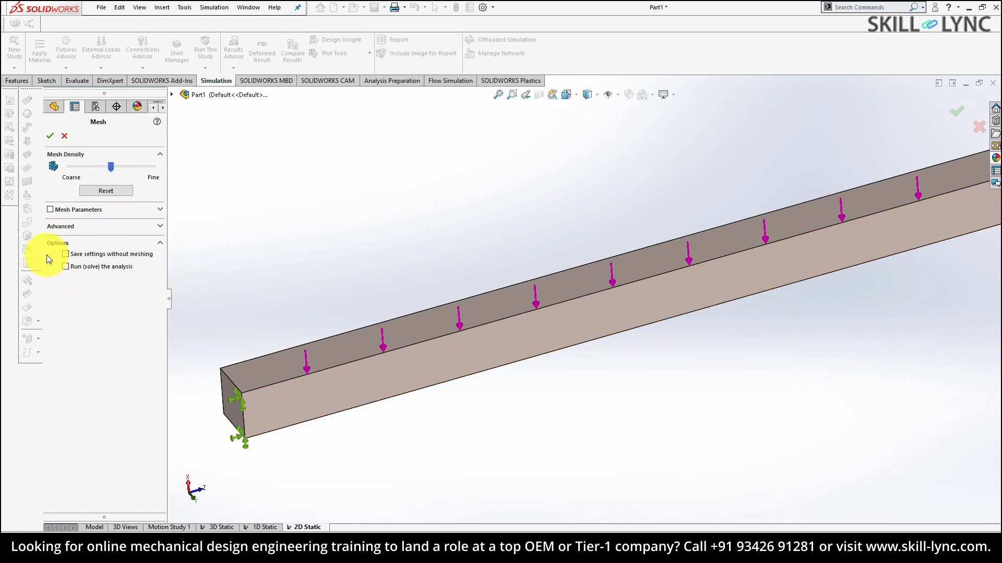
{"action": "left_click", "coordinate": [64, 210]}
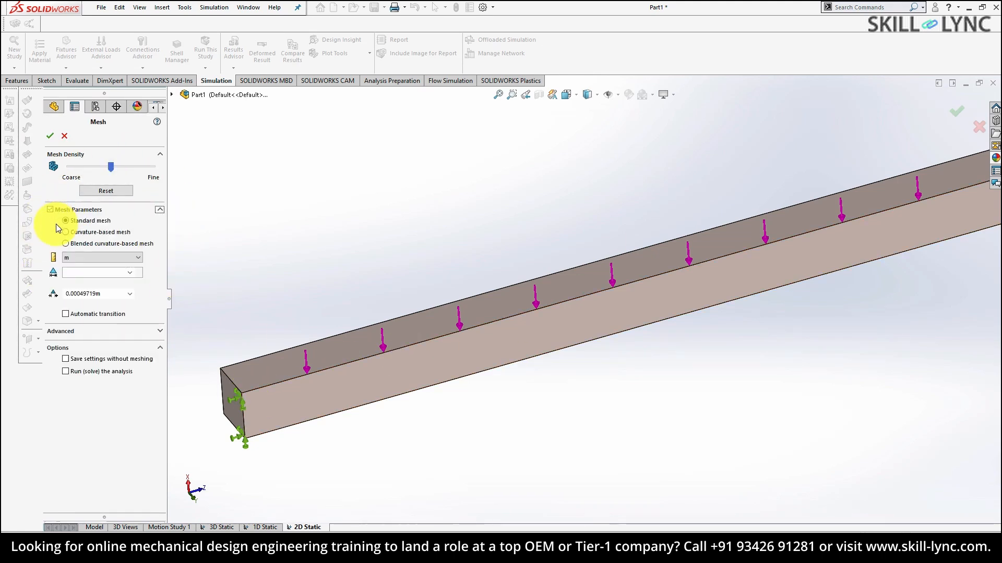
{"action": "left_click", "coordinate": [130, 258]}
{"action": "left_click", "coordinate": [121, 268]}
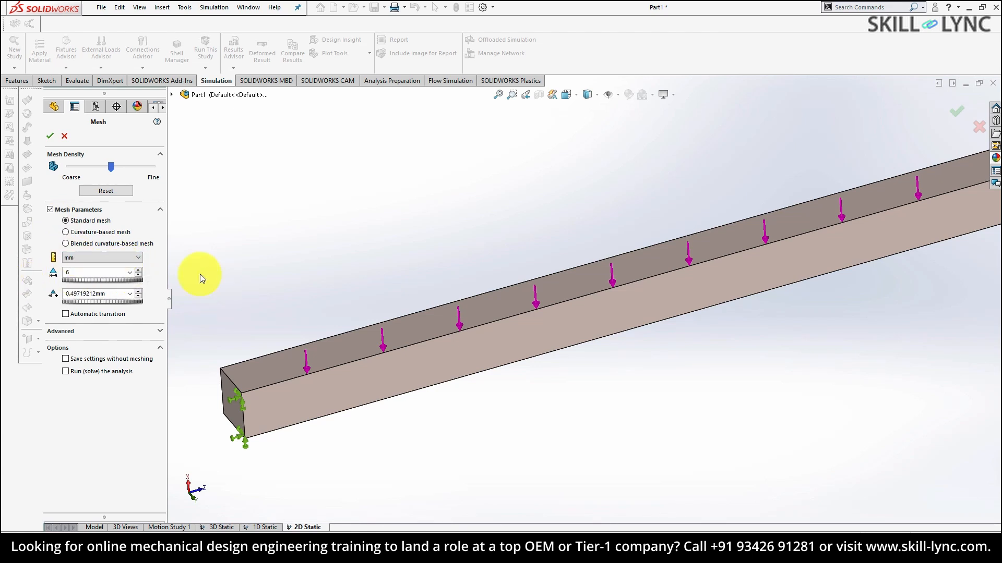
{"action": "left_click", "coordinate": [50, 136]}
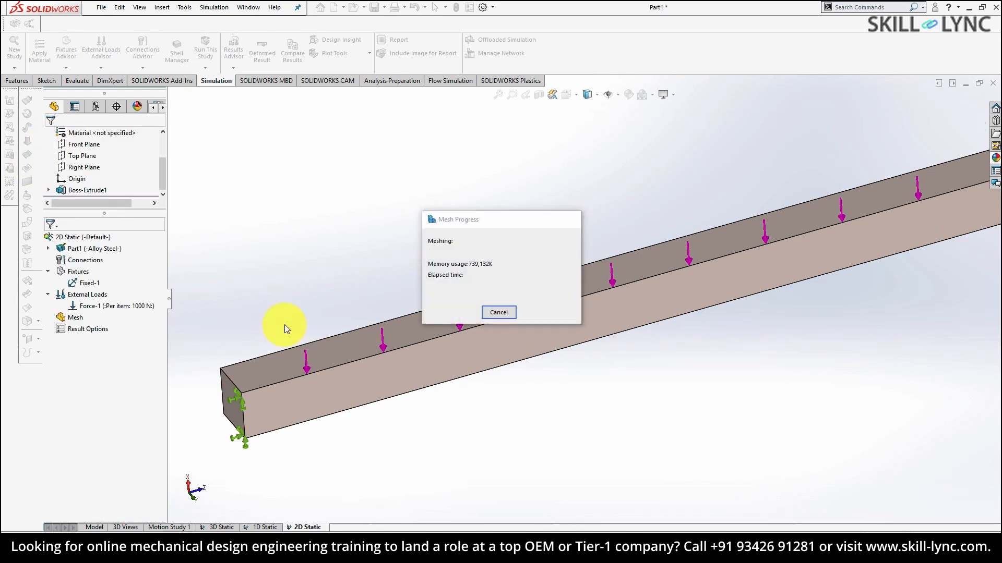
{"action": "middle_click_drag", "start_coordinate": [437, 330], "coordinate": [403, 331]}
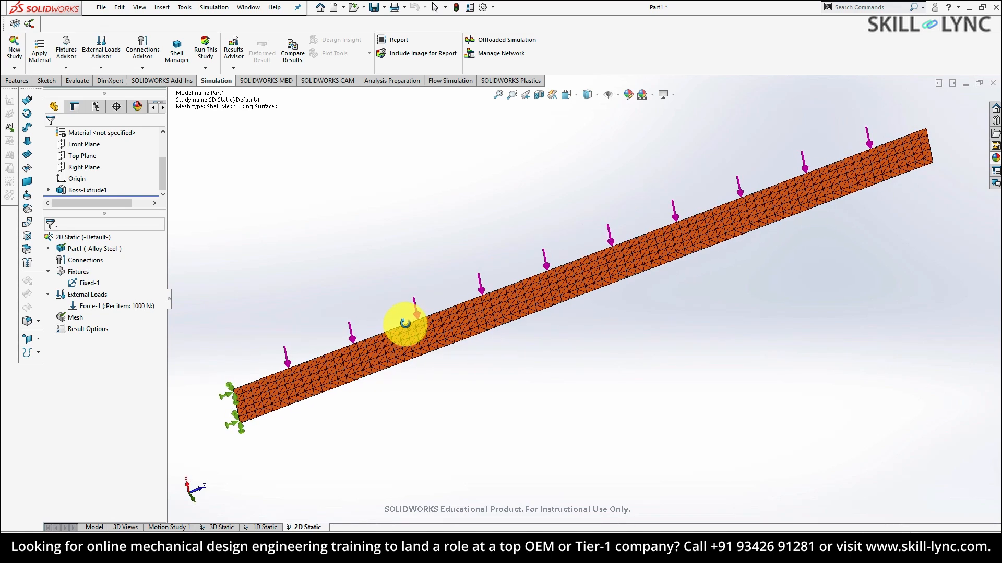
{"action": "right_click", "coordinate": [71, 319]}
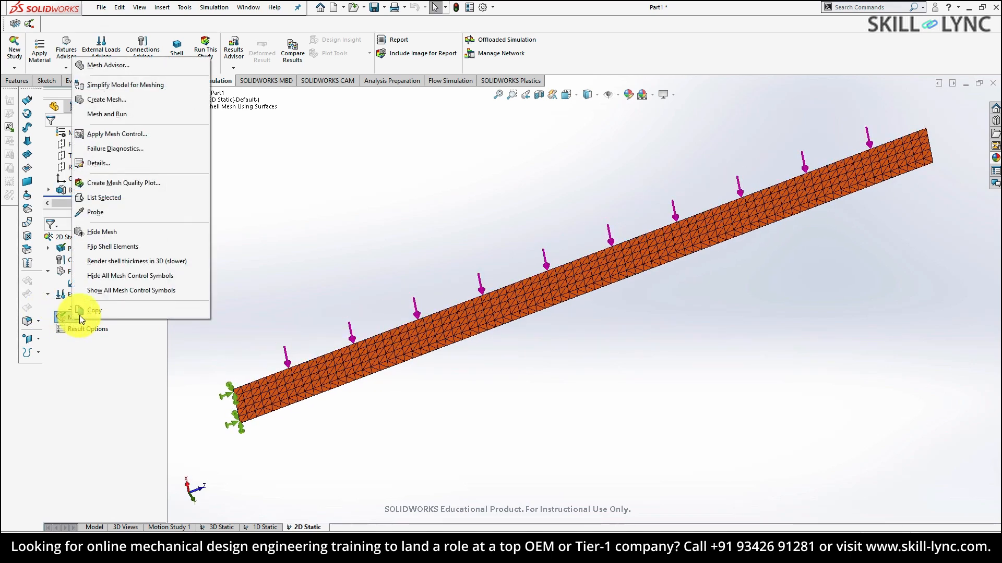
{"action": "left_click", "coordinate": [112, 112]}
Step: Set the number format of the von Mises stress plot's legend to floating
{"action": "right_click", "coordinate": [101, 353]}
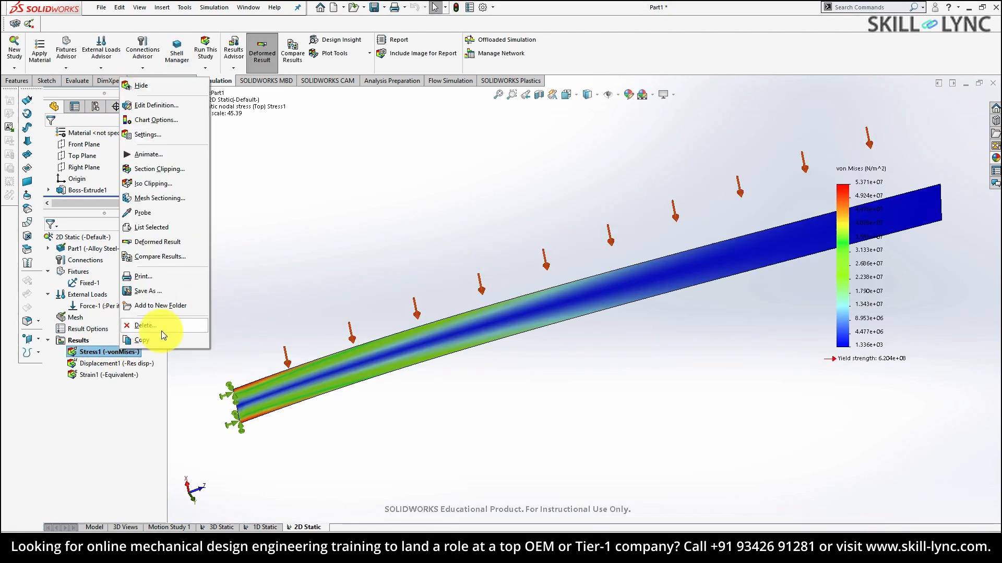
{"action": "right_click", "coordinate": [853, 272]}
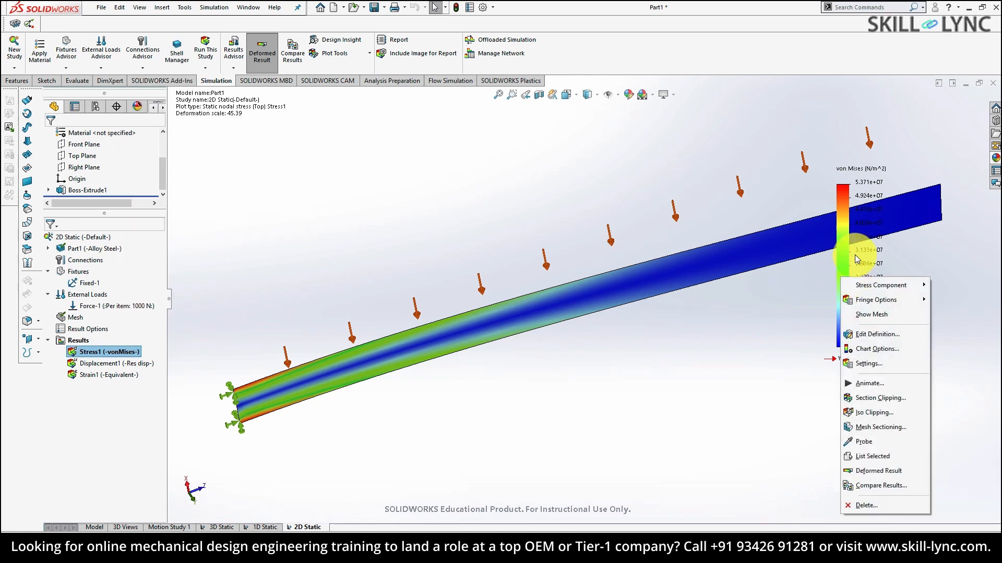
{"action": "left_click", "coordinate": [856, 238]}
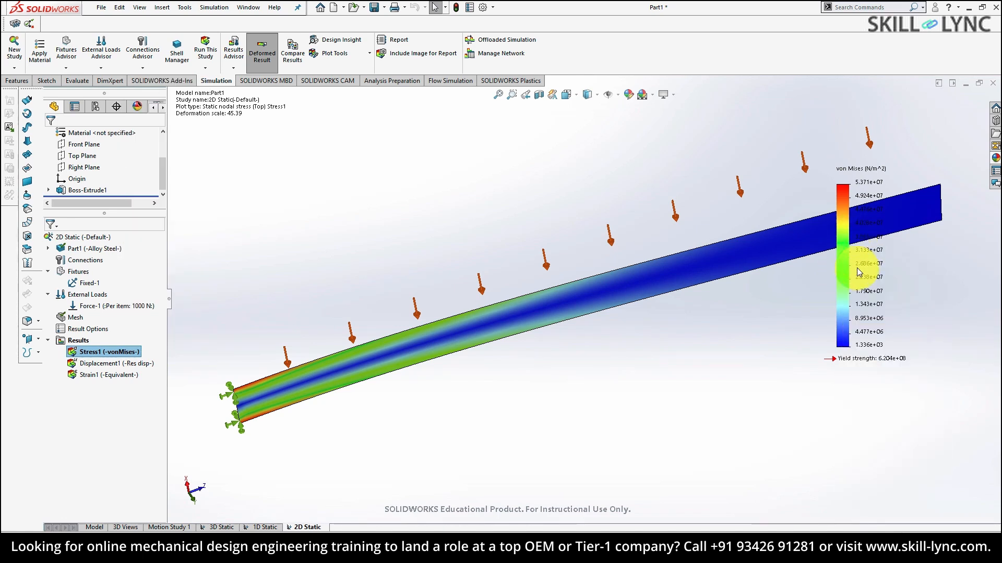
{"action": "right_click", "coordinate": [893, 228]}
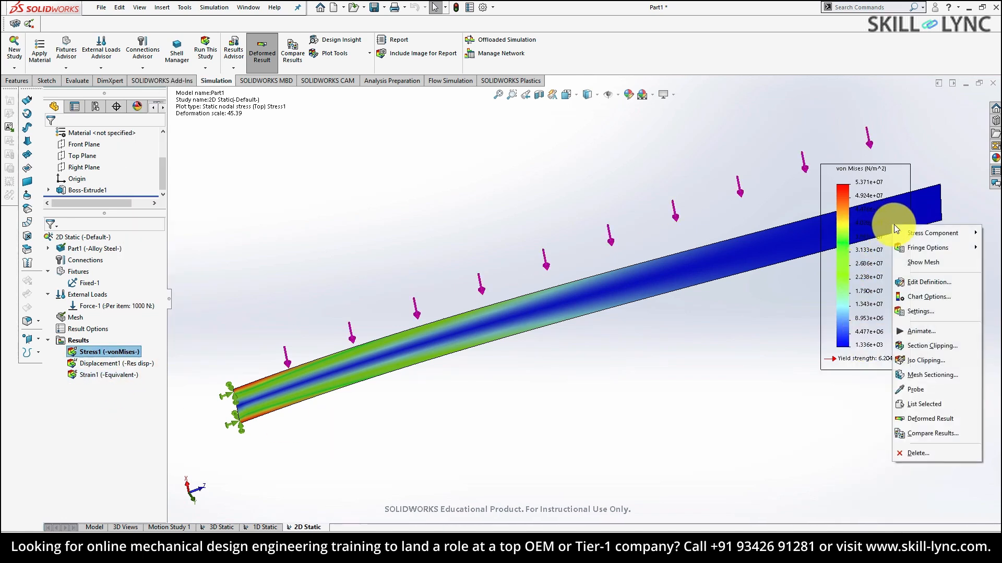
{"action": "left_click", "coordinate": [926, 313]}
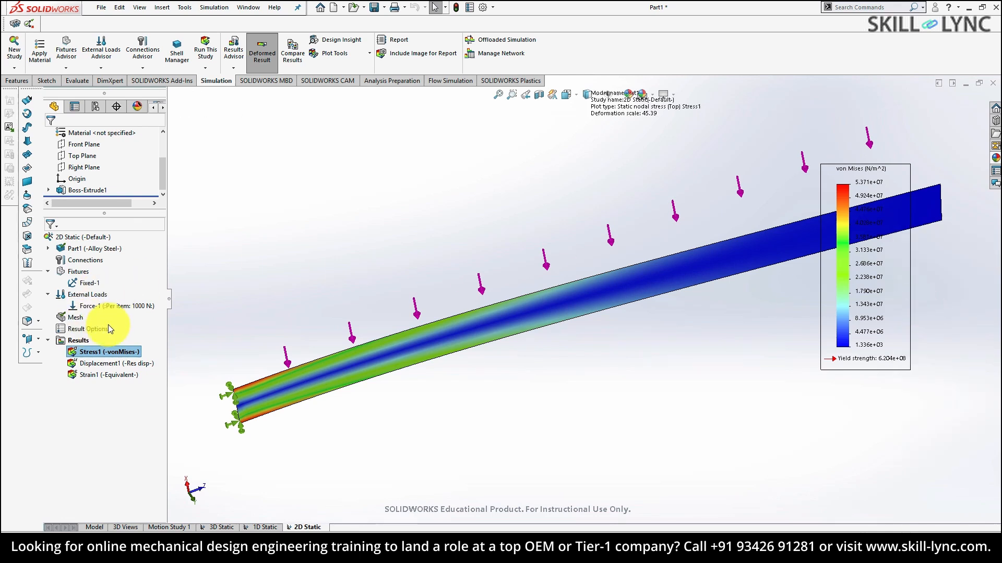
{"action": "left_click", "coordinate": [99, 154]}
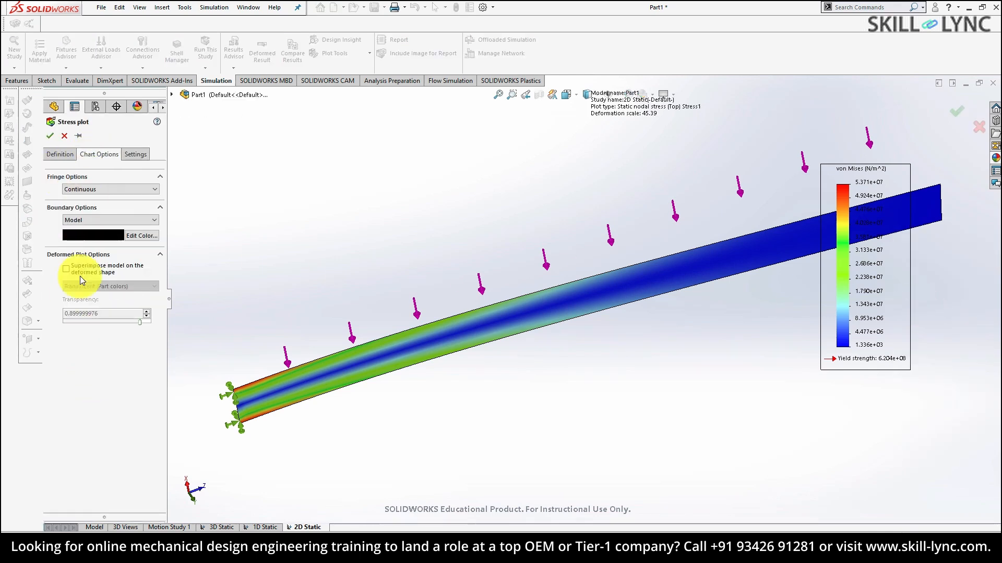
{"action": "left_click", "coordinate": [84, 417]}
{"action": "left_click", "coordinate": [74, 433]}
Step: Change the von Mises stress plot's units to N/mm^2 (MPa) and complete the plot changes
{"action": "left_click", "coordinate": [60, 155]}
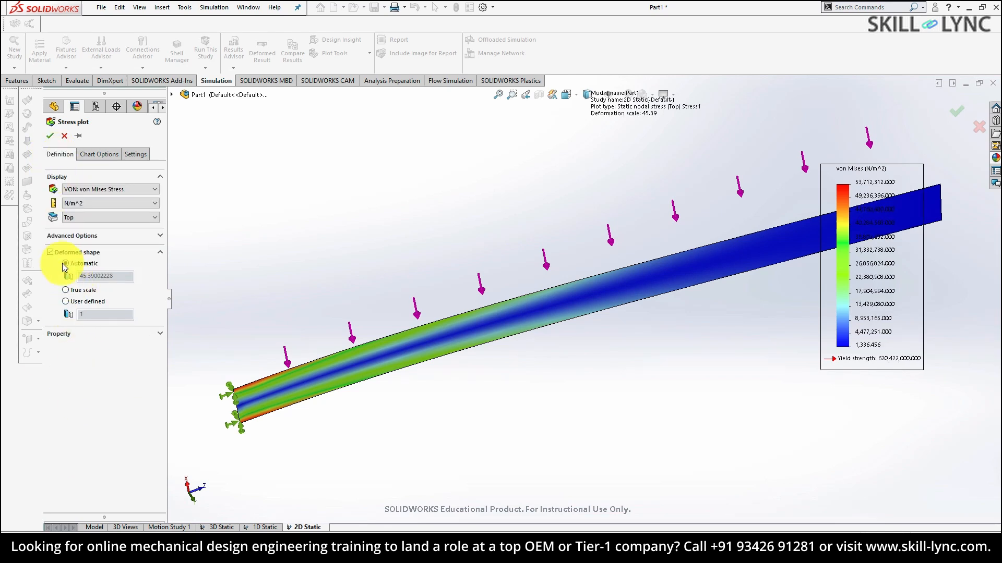
{"action": "left_click", "coordinate": [78, 203]}
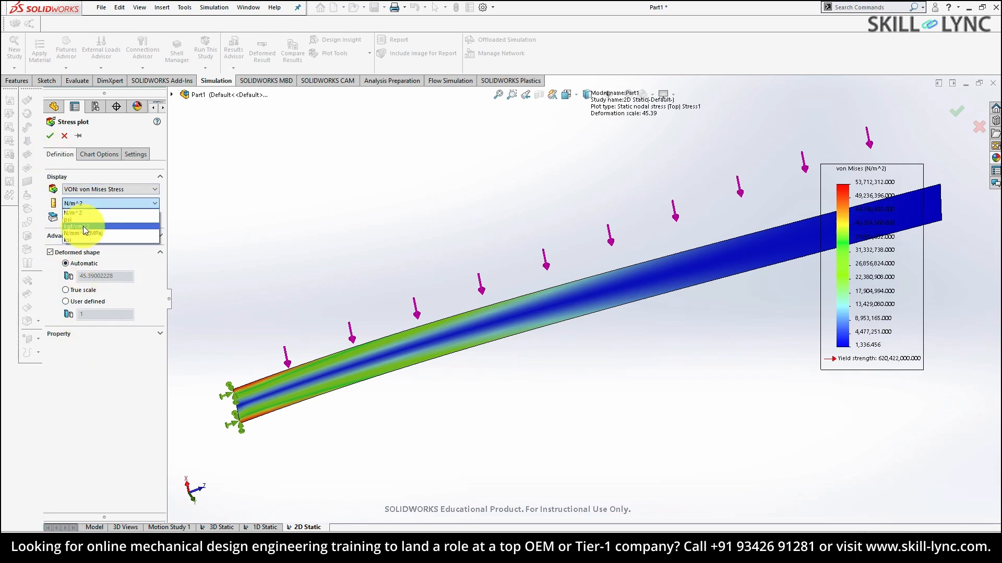
{"action": "left_click", "coordinate": [78, 231]}
{"action": "left_click", "coordinate": [50, 135]}
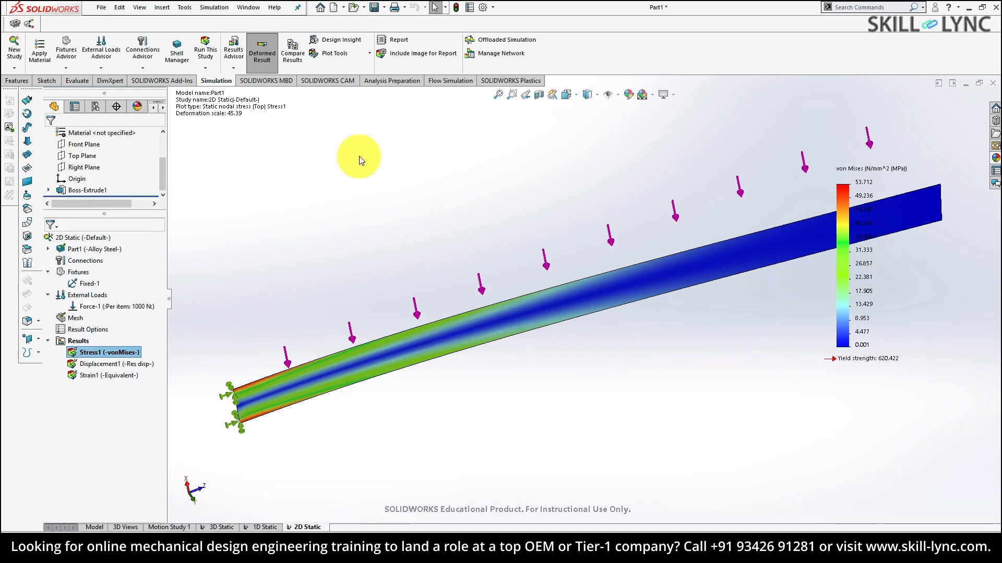
{"action": "left_click", "coordinate": [130, 364]}
{"action": "right_click", "coordinate": [842, 268]}
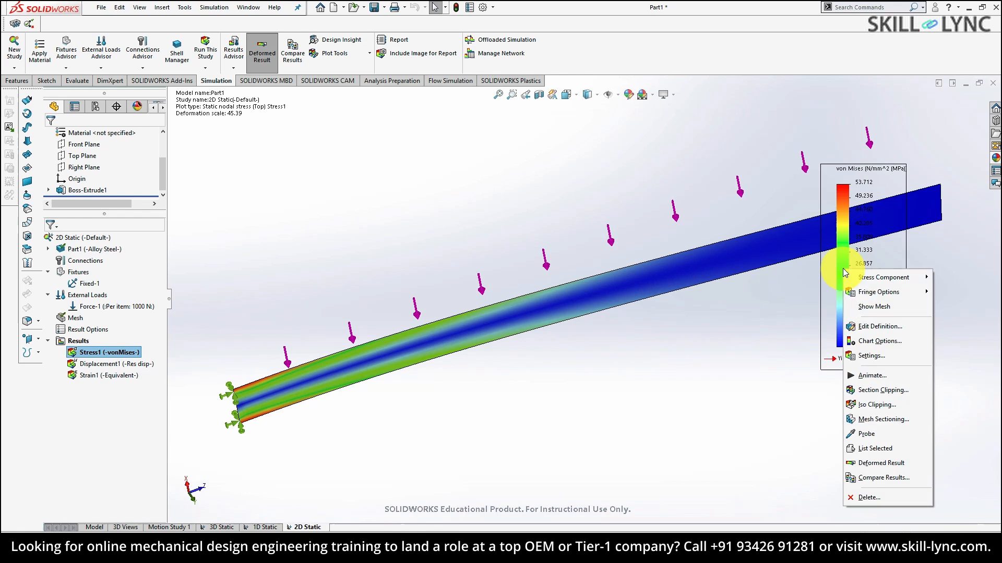
{"action": "left_click", "coordinate": [871, 357]}
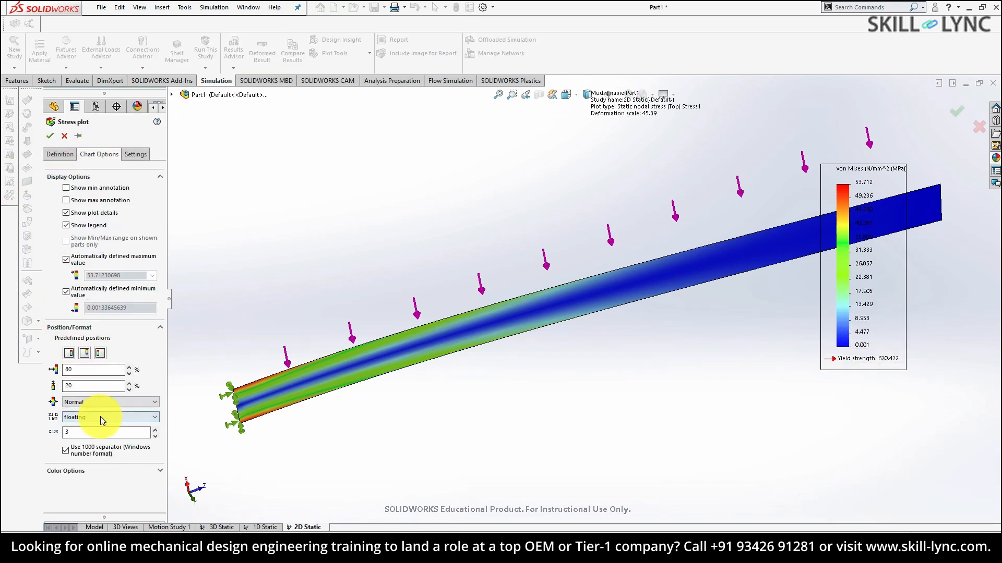
{"action": "left_click", "coordinate": [50, 136]}
Step: Display the resultant displacement plot and set its legend's number format to floating
{"action": "right_click", "coordinate": [88, 368]}
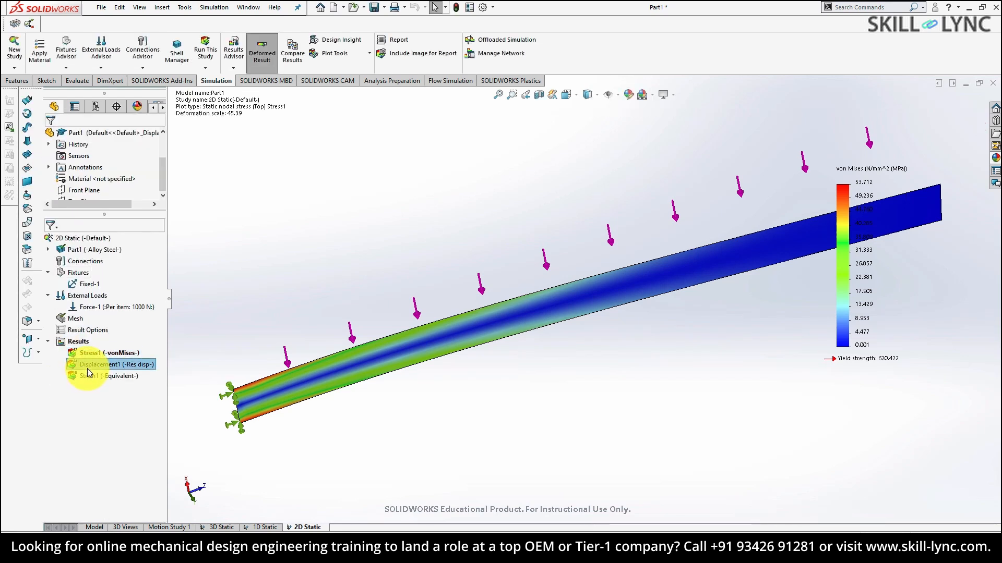
{"action": "left_click", "coordinate": [96, 379]}
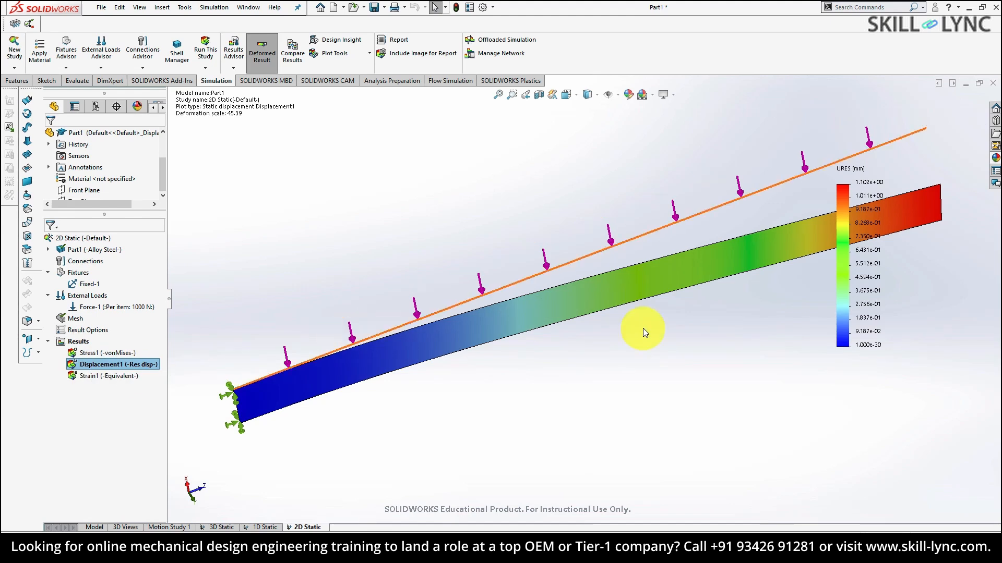
{"action": "right_click", "coordinate": [873, 268]}
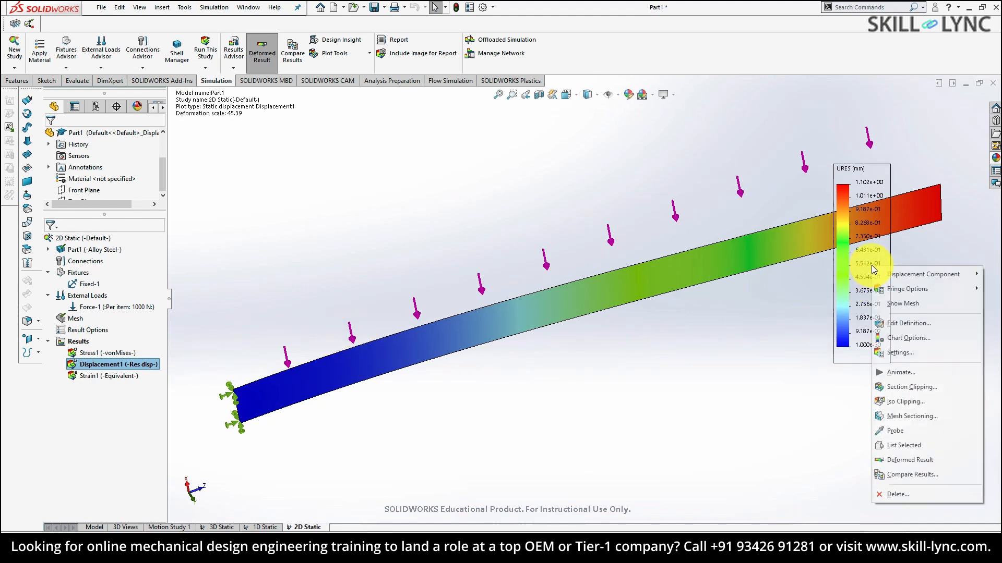
{"action": "left_click", "coordinate": [899, 353]}
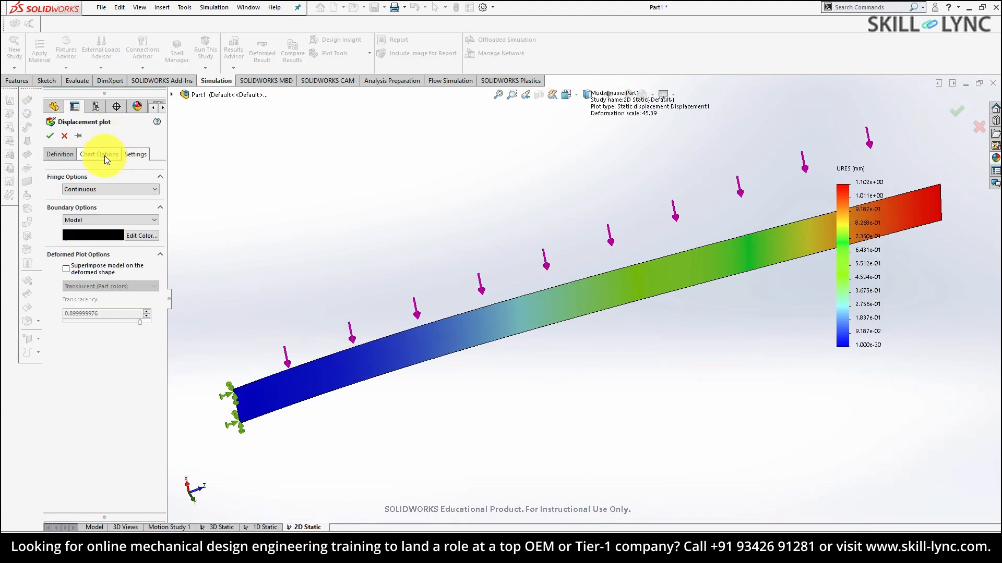
{"action": "left_click", "coordinate": [104, 155]}
{"action": "left_click", "coordinate": [78, 418]}
{"action": "left_click", "coordinate": [78, 429]}
{"action": "left_click", "coordinate": [50, 137]}
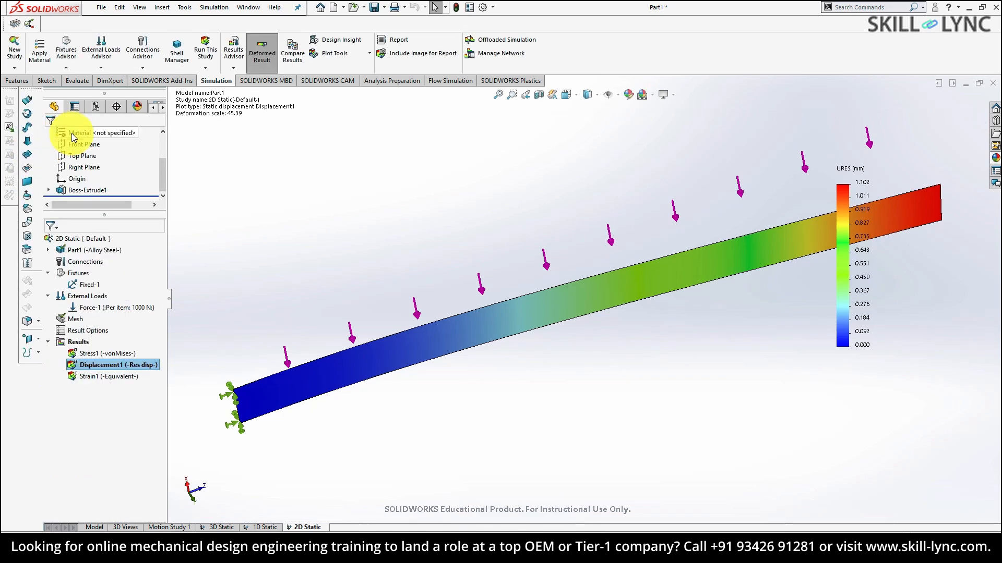
Step: Start comparing results from the 3D Static study, including all studies in this configuration
{"action": "left_click", "coordinate": [222, 528]}
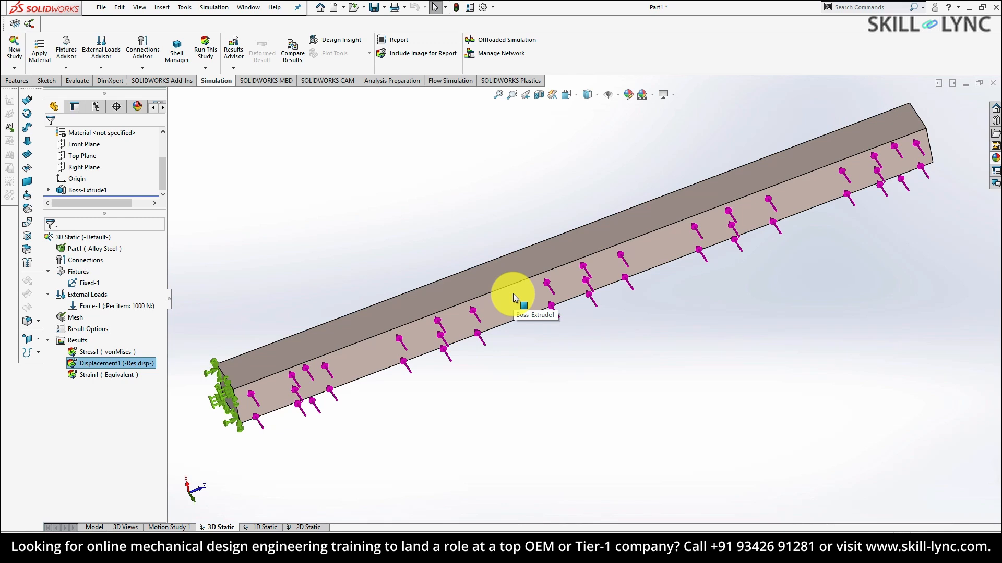
{"action": "right_click", "coordinate": [77, 340]}
{"action": "left_click", "coordinate": [121, 237]}
{"action": "left_click", "coordinate": [50, 216]}
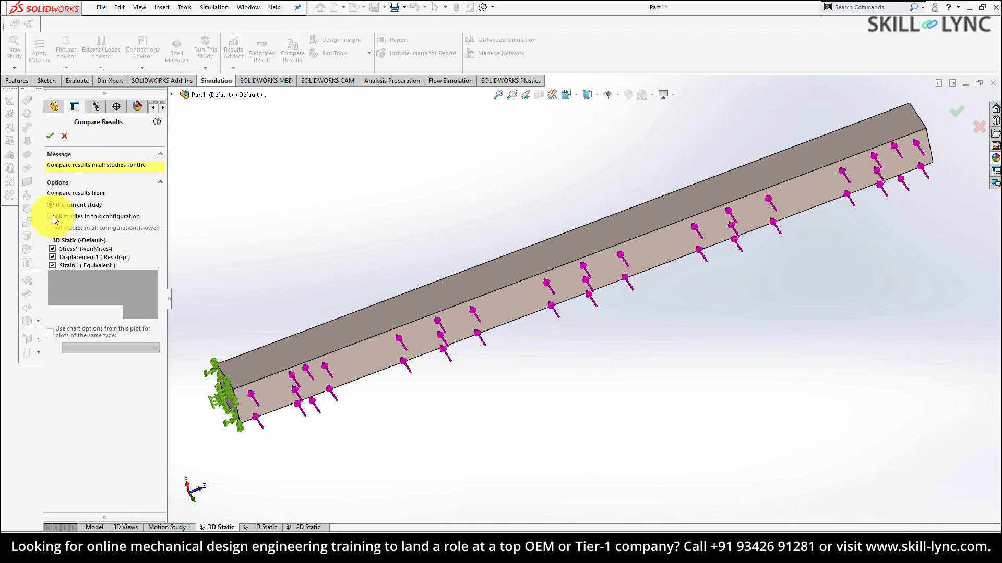
Step: Show only the resultant displacement plots of the 3D, 1D and 2D Static studies side by side
{"action": "left_click", "coordinate": [53, 256]}
{"action": "left_click", "coordinate": [52, 272]}
{"action": "left_click_drag", "start_coordinate": [154, 273], "coordinate": [153, 318]}
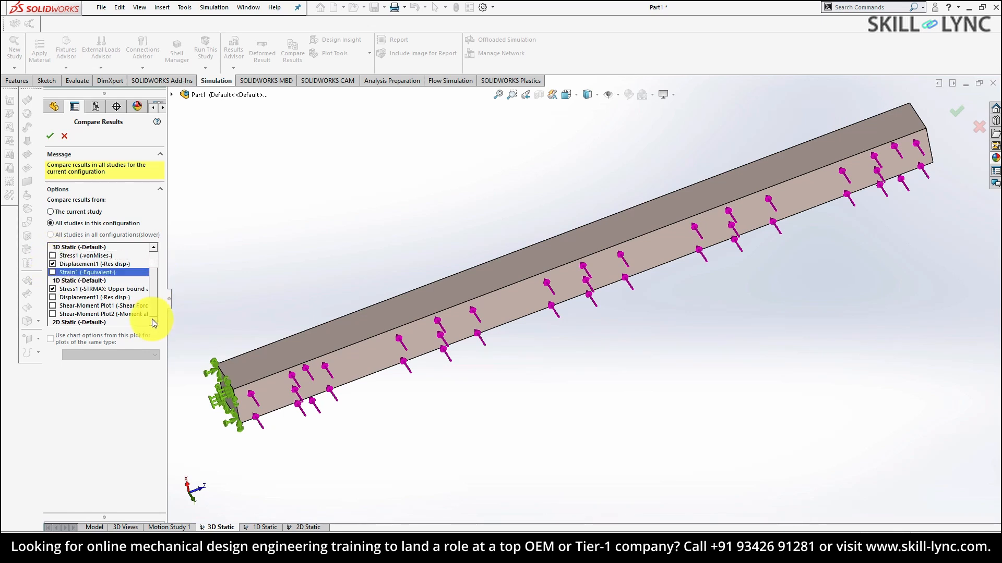
{"action": "left_click", "coordinate": [53, 305]}
{"action": "left_click_drag", "start_coordinate": [155, 306], "coordinate": [155, 278]}
{"action": "left_click", "coordinate": [52, 289]}
{"action": "left_click", "coordinate": [53, 297]}
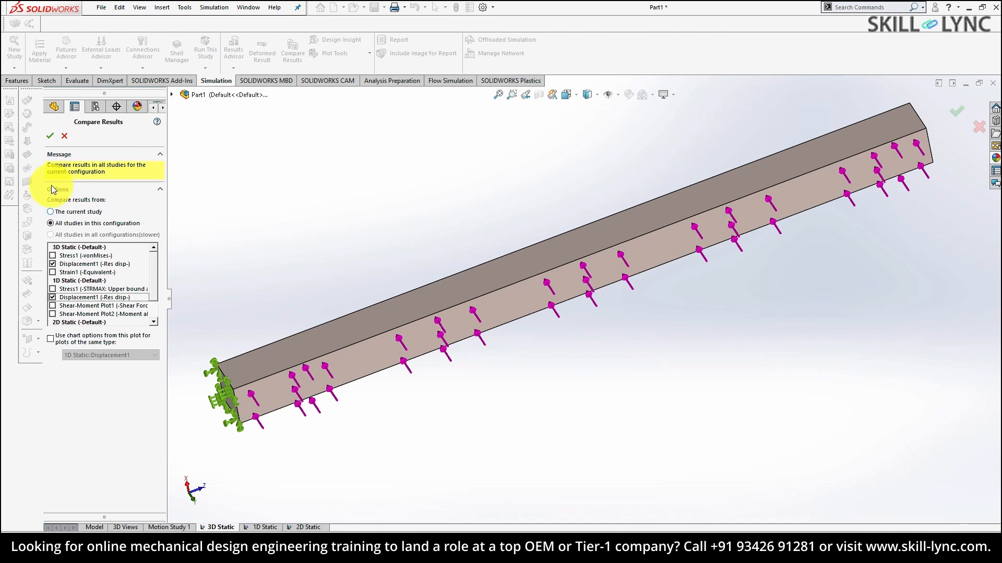
{"action": "left_click", "coordinate": [51, 137]}
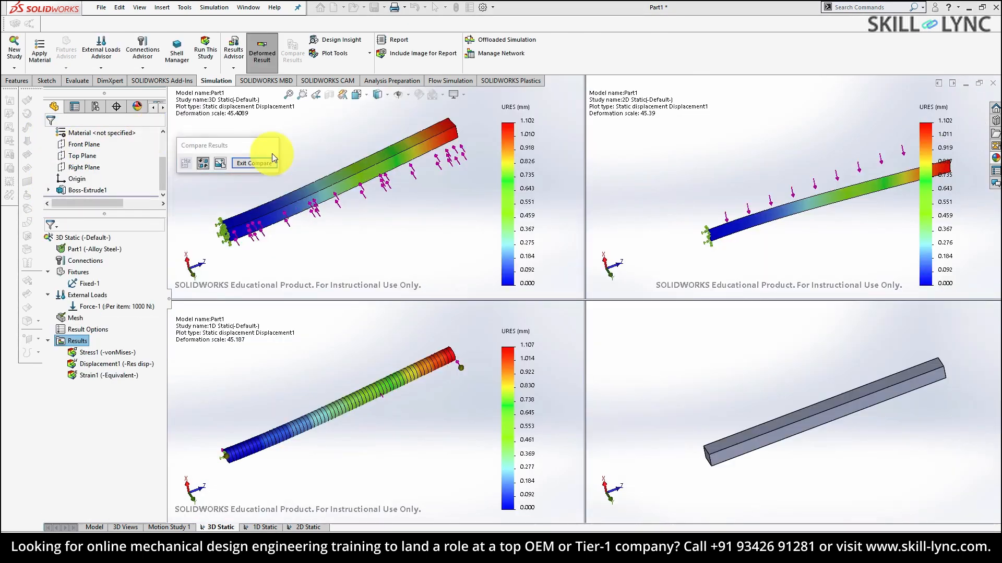
Step: Examine the compared displacement plots and their legends from another angle, unobstructed by the comparison controls
{"action": "left_click_drag", "start_coordinate": [125, 247], "coordinate": [84, 466]}
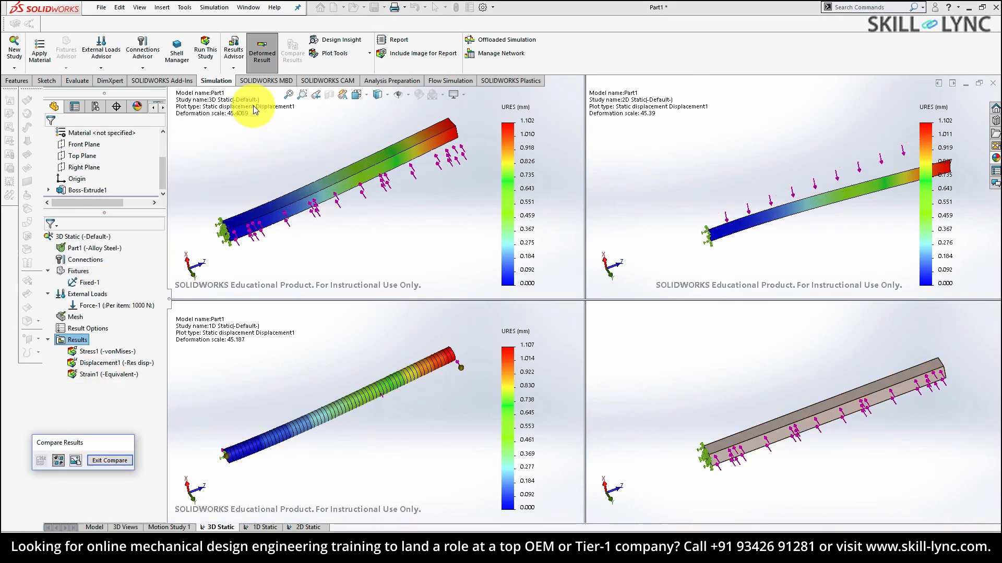
{"action": "middle_click_drag", "start_coordinate": [275, 217], "coordinate": [277, 130]}
{"action": "middle_click_drag", "start_coordinate": [710, 162], "coordinate": [756, 221]}
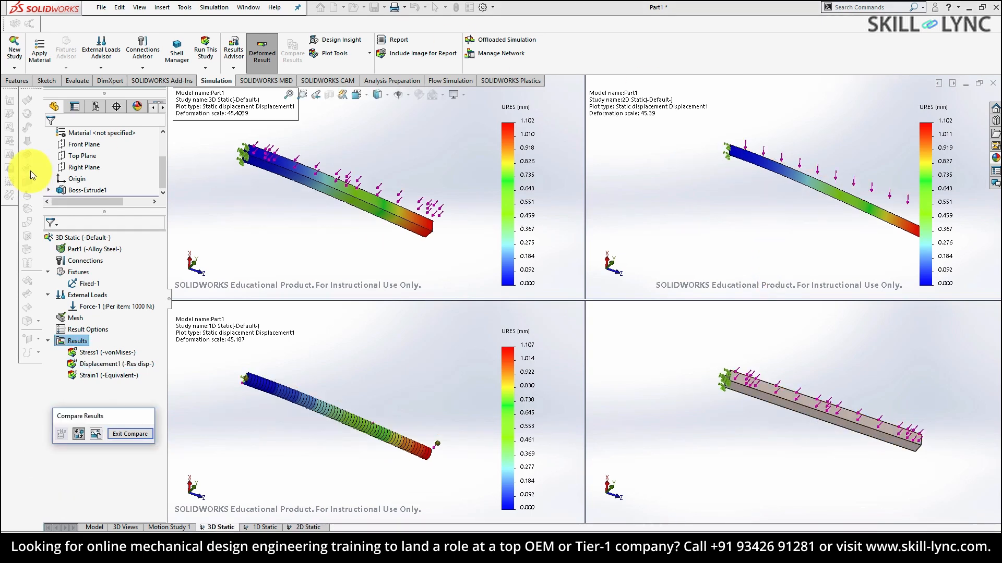
Step: Save the part as beam in a new Desktop folder named for the SolidWorks simulation
{"action": "left_click", "coordinate": [99, 8]}
{"action": "left_click", "coordinate": [99, 8]}
{"action": "left_click", "coordinate": [99, 8]}
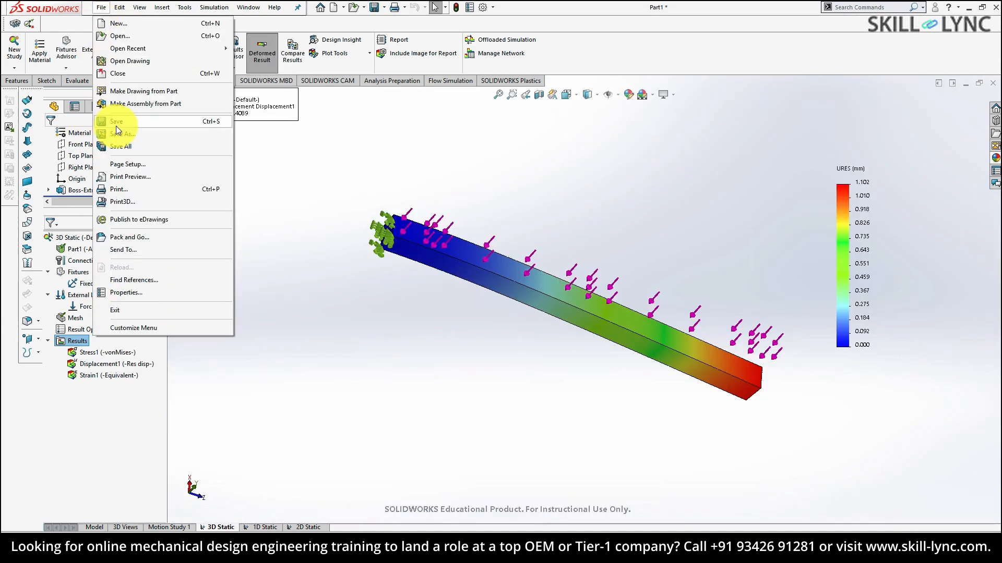
{"action": "left_click", "coordinate": [116, 126]}
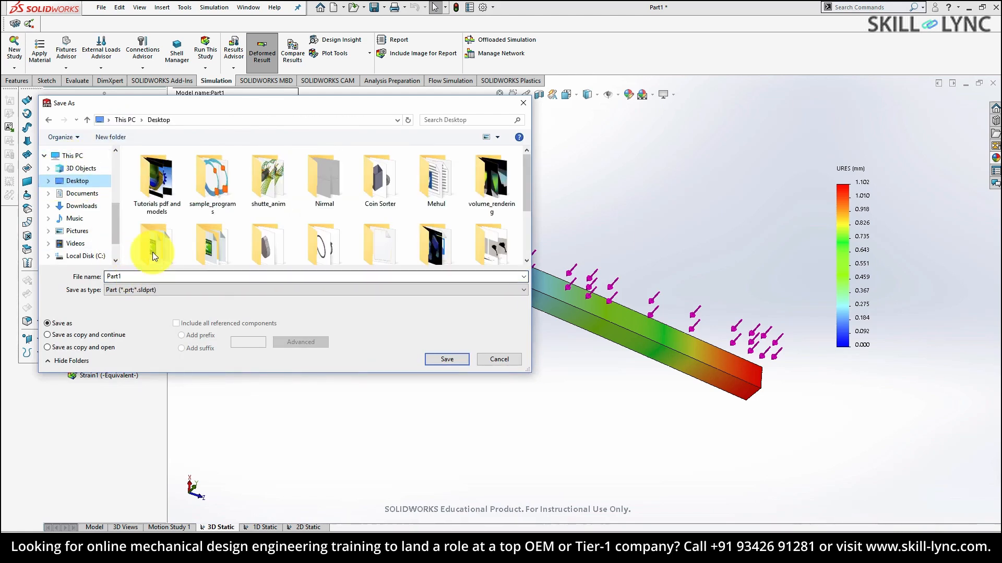
{"action": "right_click", "coordinate": [130, 181]}
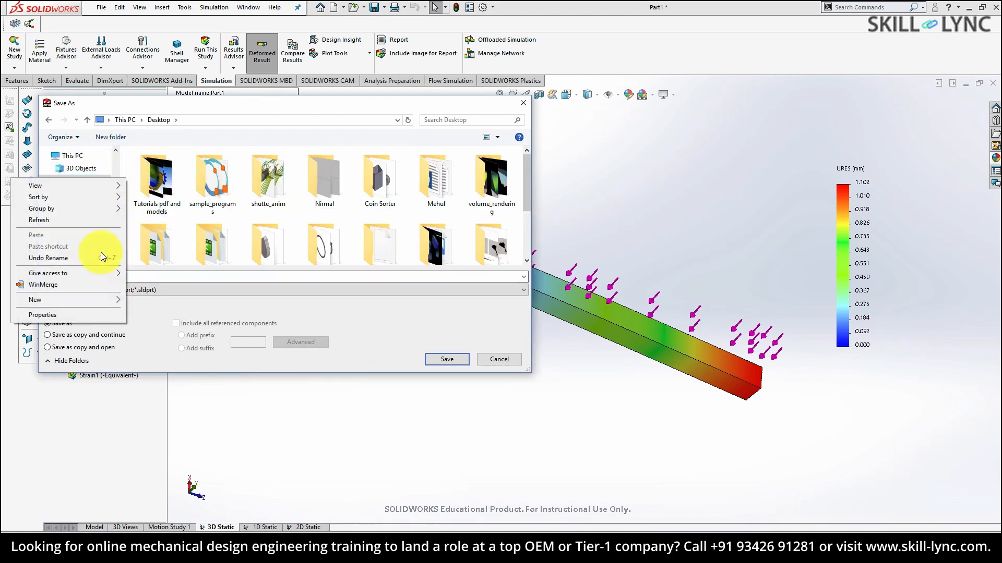
{"action": "mouse_move", "coordinate": [80, 301]}
{"action": "left_click", "coordinate": [171, 305]}
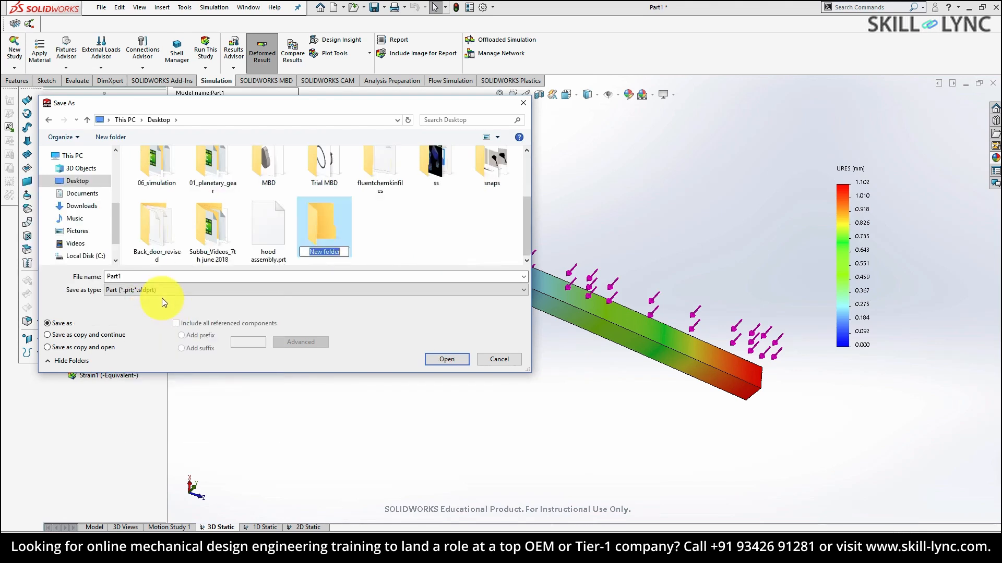
{"action": "type", "text": "solidworks_simulatioo"}
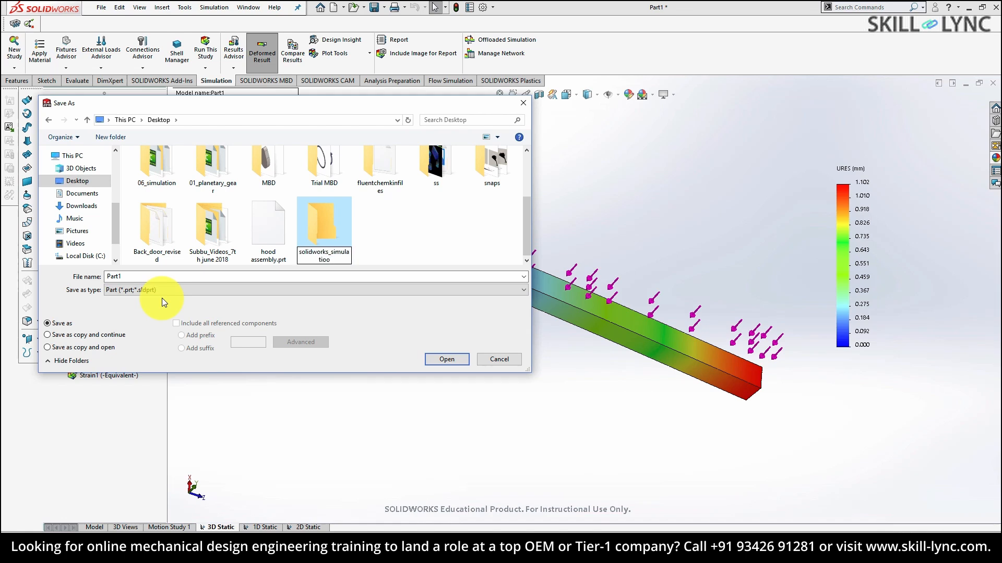
{"action": "key", "text": "BackSpace"}
{"action": "key", "text": "BackSpace"}
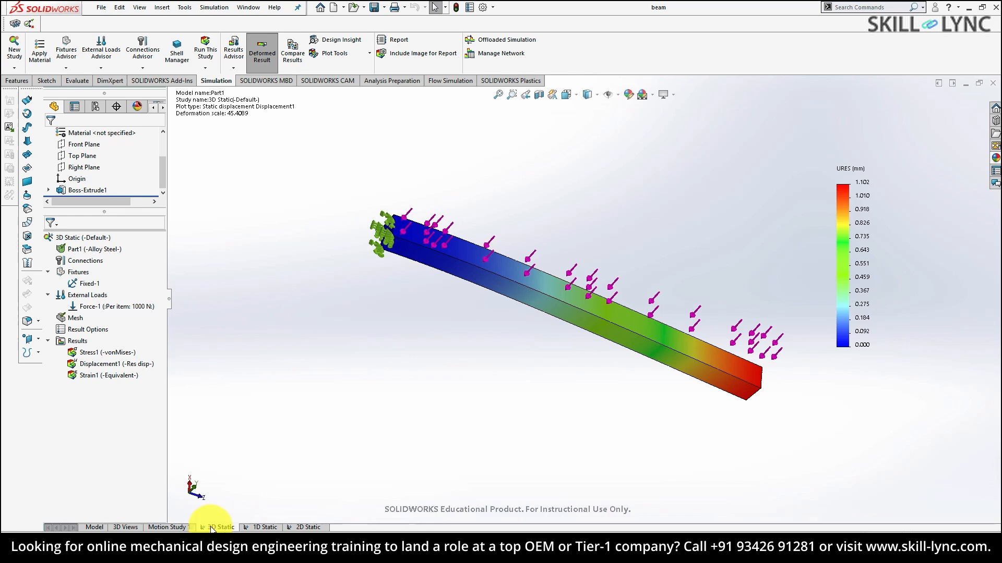
Step: Create a new design study for the beam
{"action": "middle_click_drag", "start_coordinate": [393, 252], "coordinate": [383, 150]}
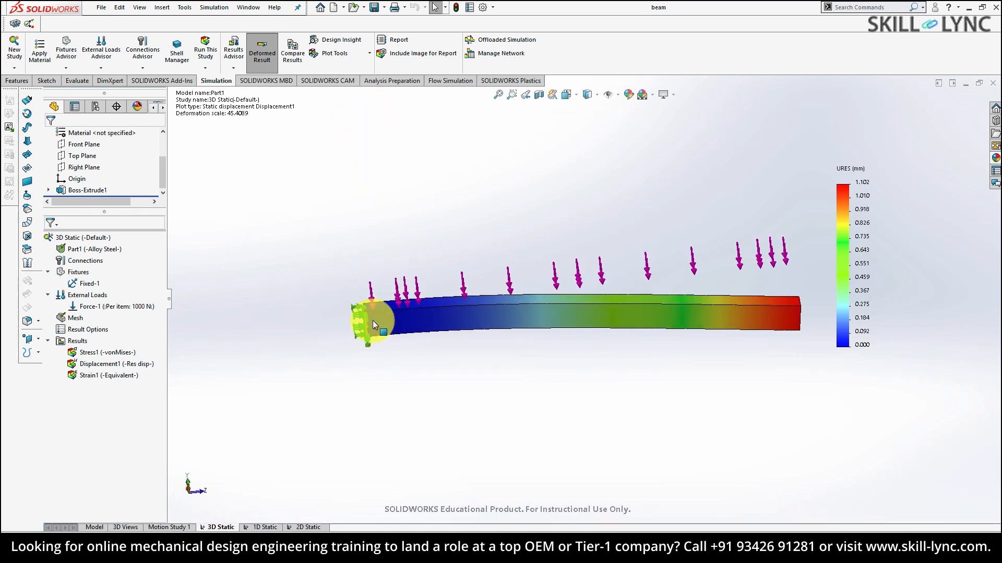
{"action": "right_click", "coordinate": [222, 528]}
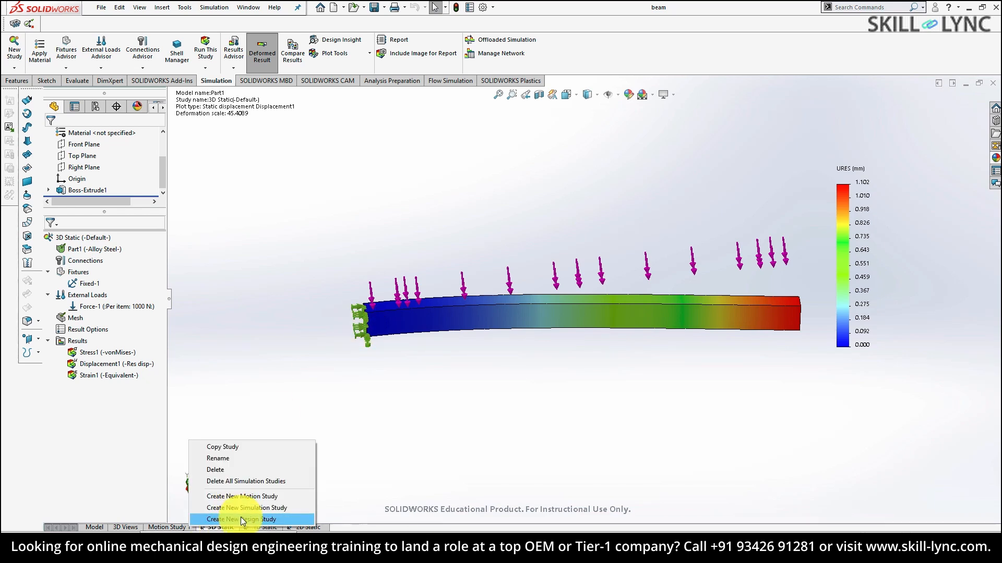
{"action": "left_click", "coordinate": [240, 517]}
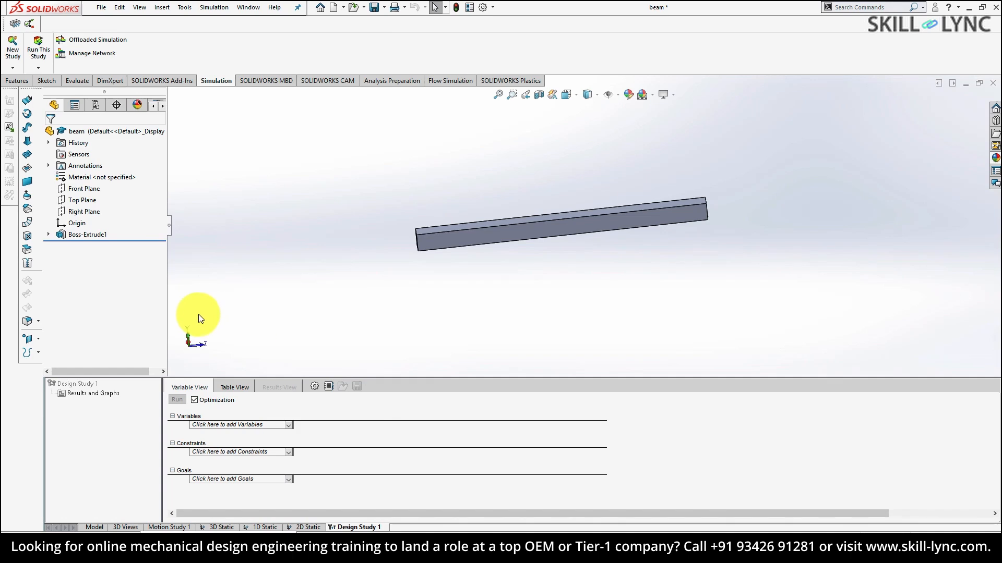
Step: Turn the design study's Optimization option off and on again, and check the choices for adding constraints
{"action": "middle_click_drag", "start_coordinate": [381, 223], "coordinate": [449, 232]}
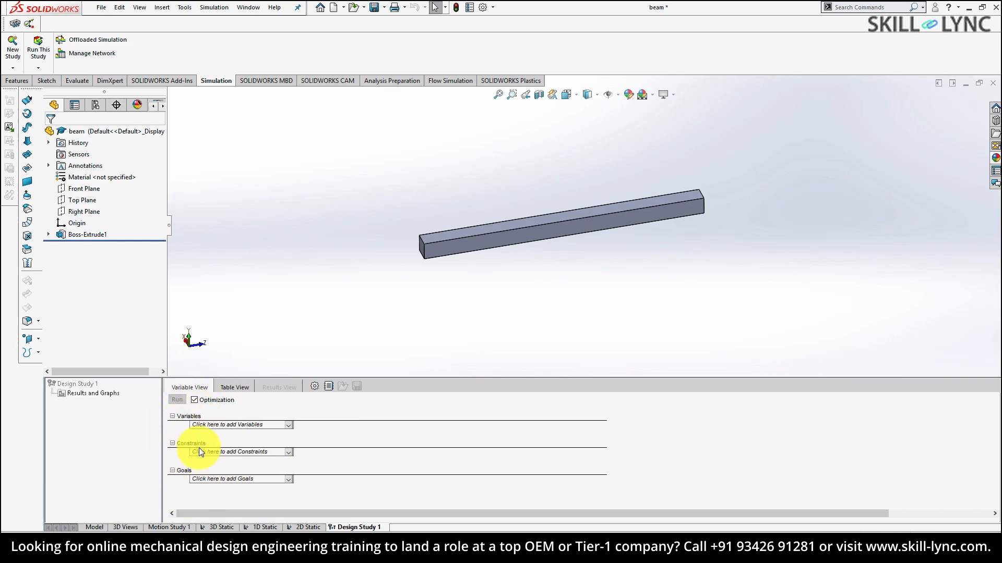
{"action": "left_click", "coordinate": [195, 399]}
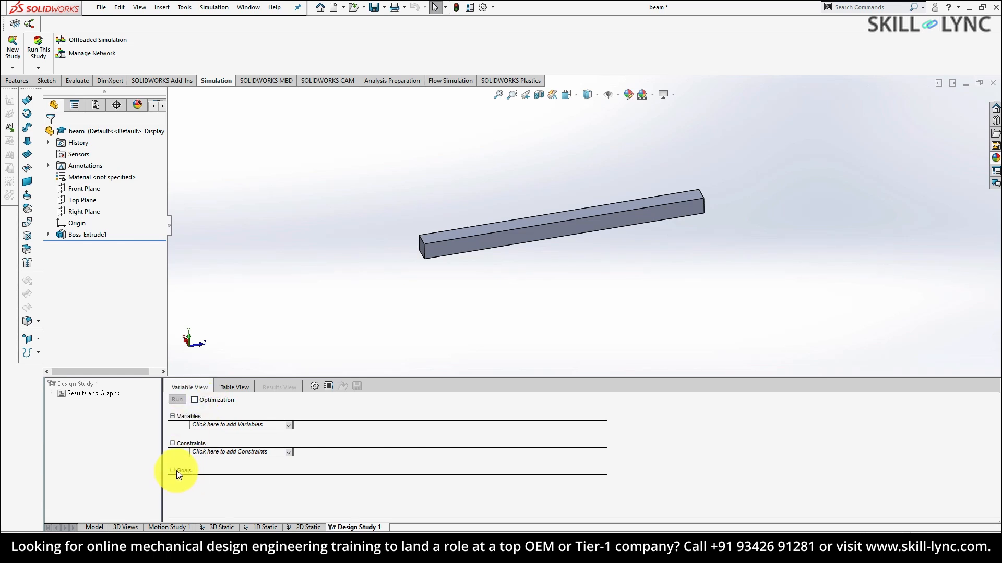
{"action": "left_click", "coordinate": [195, 400]}
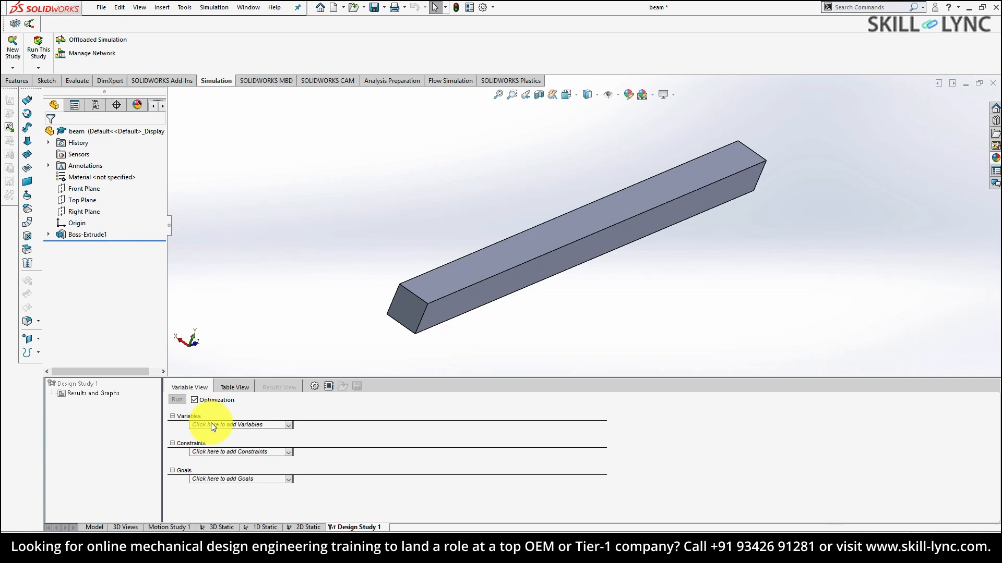
{"action": "left_click", "coordinate": [290, 450]}
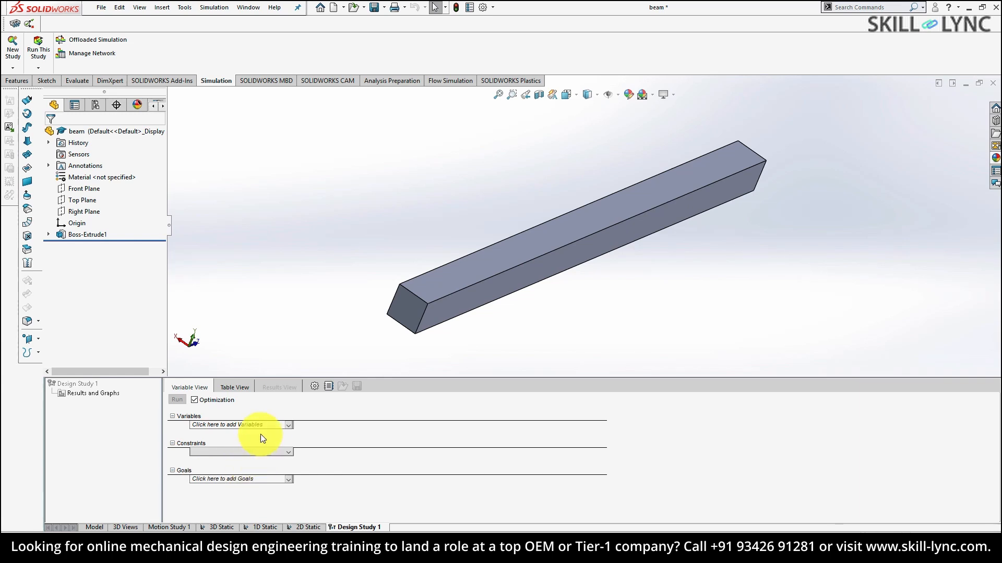
Step: Add a model dimension parameter named Length to the design study and link it to the beam's extrusion length
{"action": "left_click", "coordinate": [289, 424]}
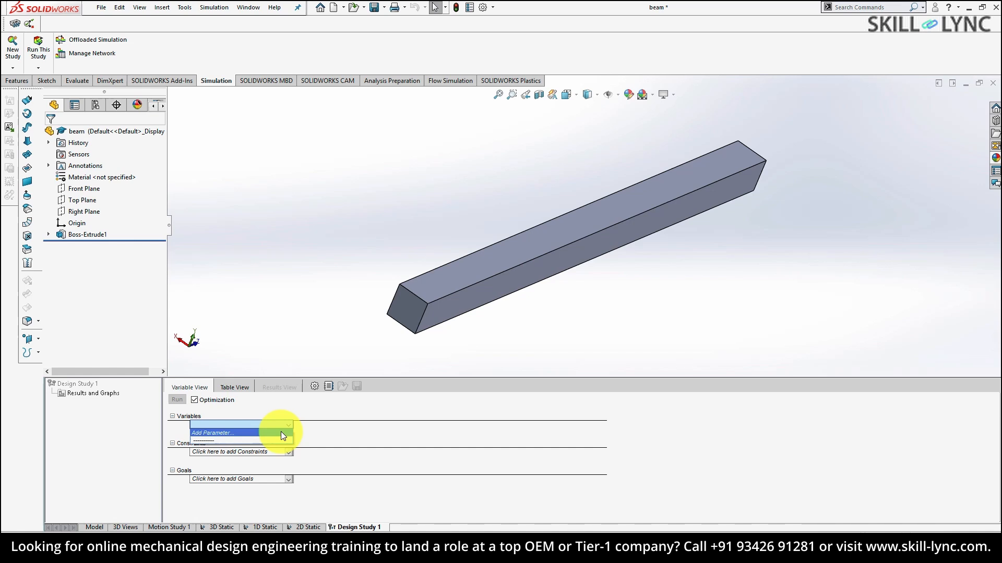
{"action": "left_click", "coordinate": [281, 433]}
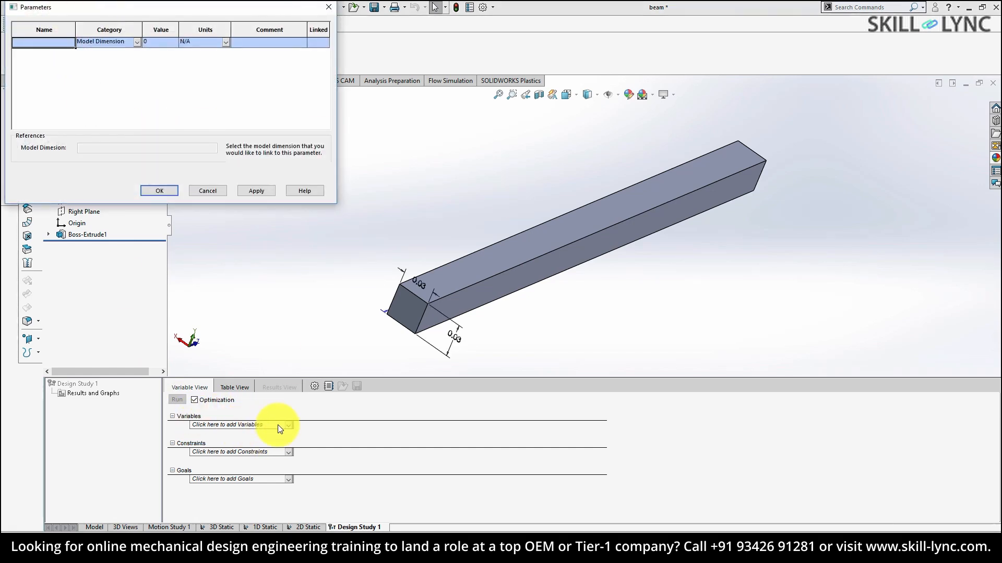
{"action": "left_click_drag", "start_coordinate": [105, 7], "coordinate": [136, 105]}
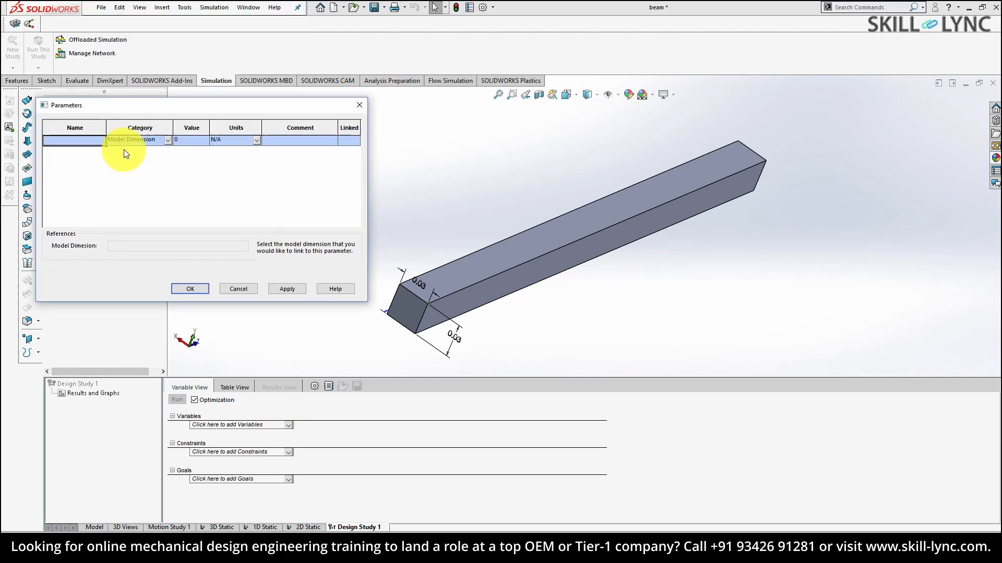
{"action": "left_click", "coordinate": [74, 139]}
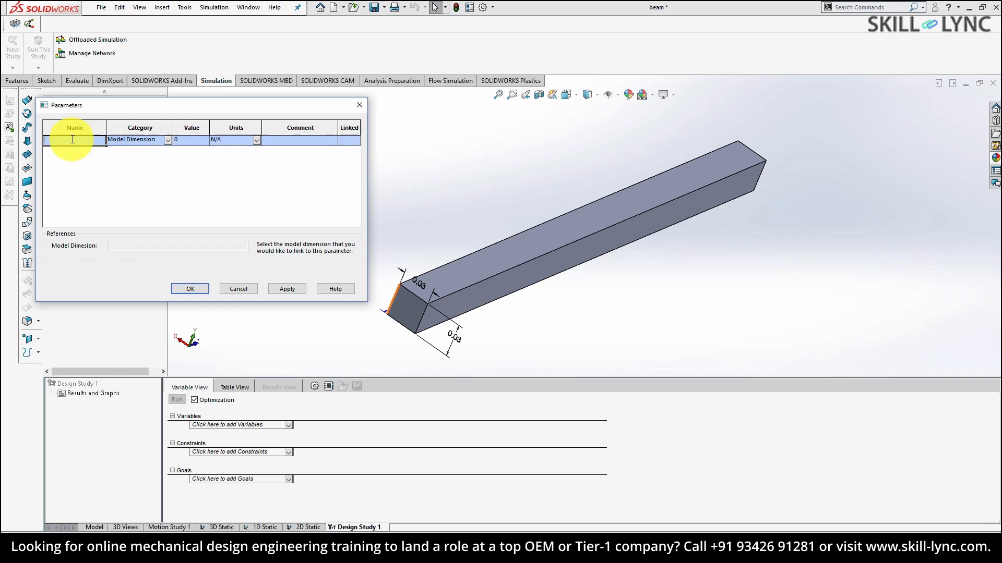
{"action": "type", "text": "Length"}
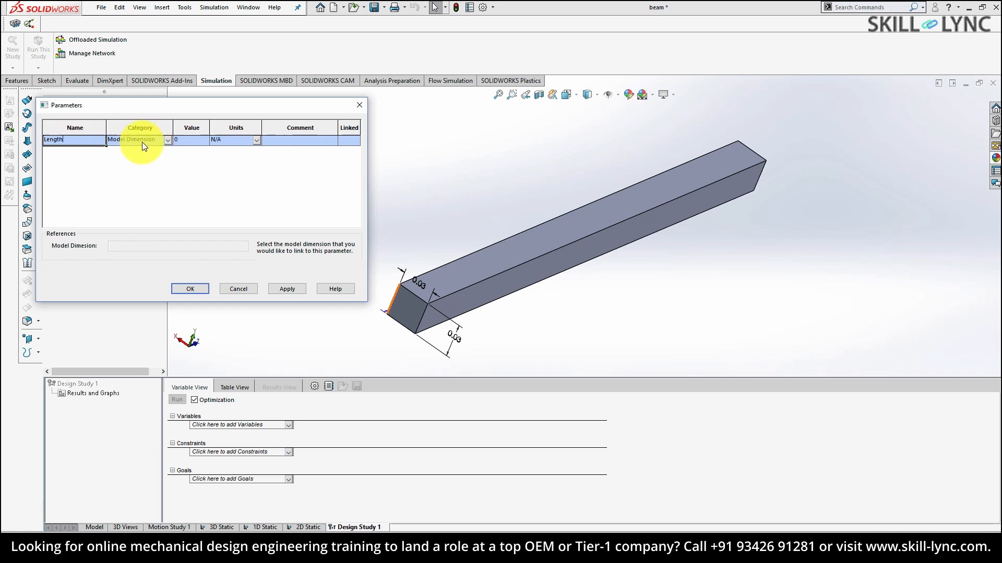
{"action": "left_click", "coordinate": [508, 271]}
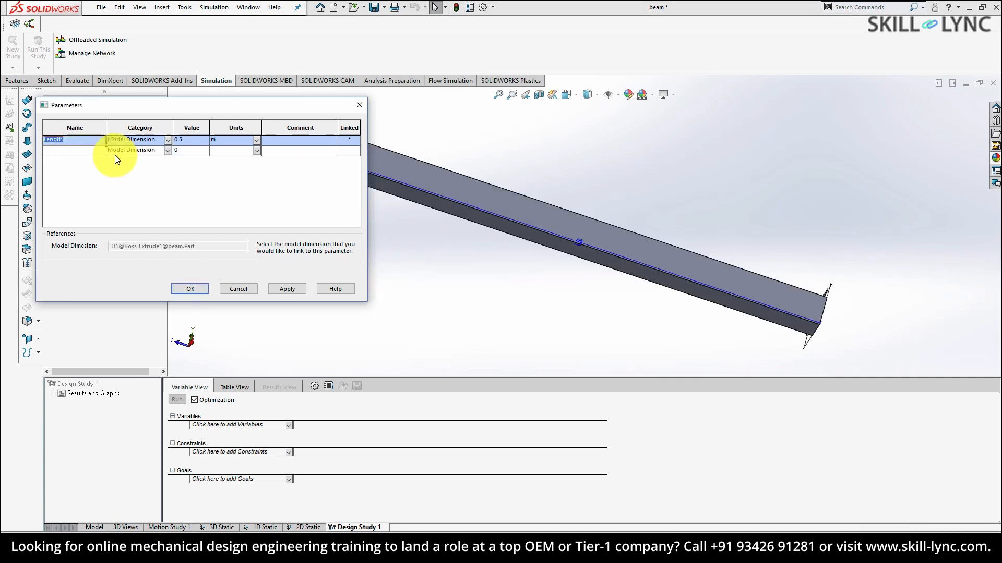
Step: Add a second model dimension parameter named Width and link it to the side dimension of the beam's square end face
{"action": "left_click", "coordinate": [78, 154]}
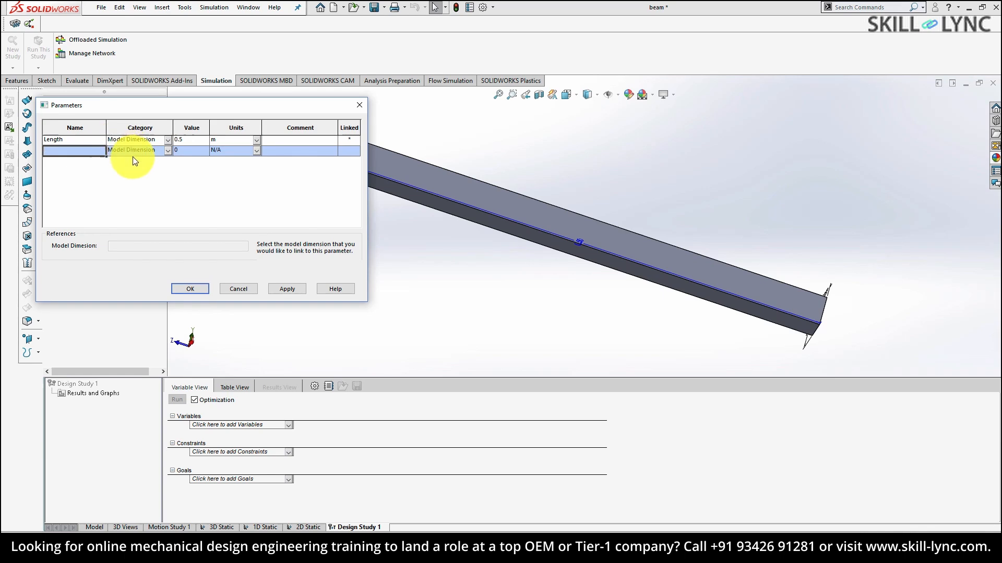
{"action": "left_click", "coordinate": [91, 152]}
{"action": "type", "text": "Bre"}
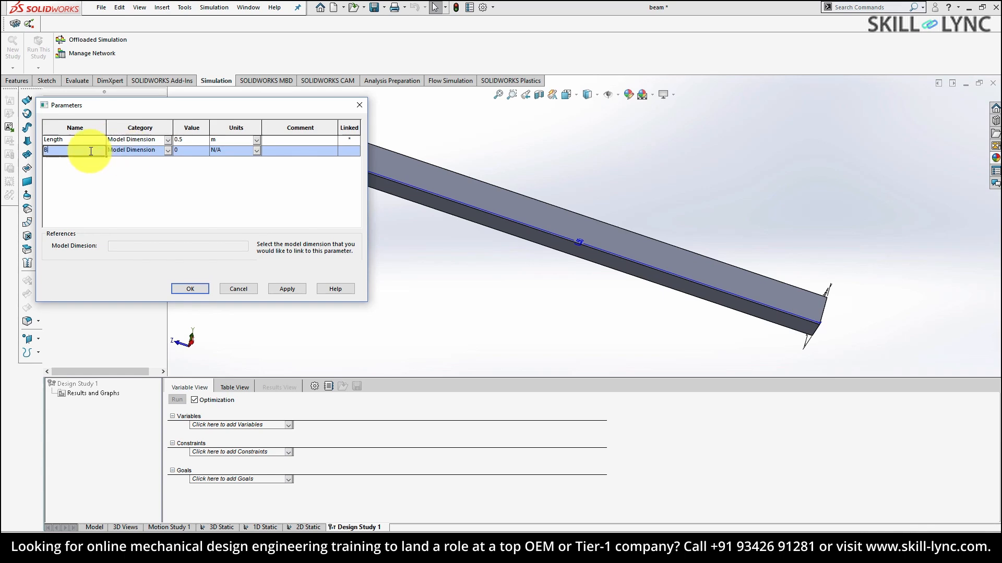
{"action": "key", "text": "BackSpace"}
{"action": "type", "text": "Width"}
{"action": "middle_click_drag", "start_coordinate": [655, 270], "coordinate": [643, 318]}
{"action": "left_click", "coordinate": [654, 315]}
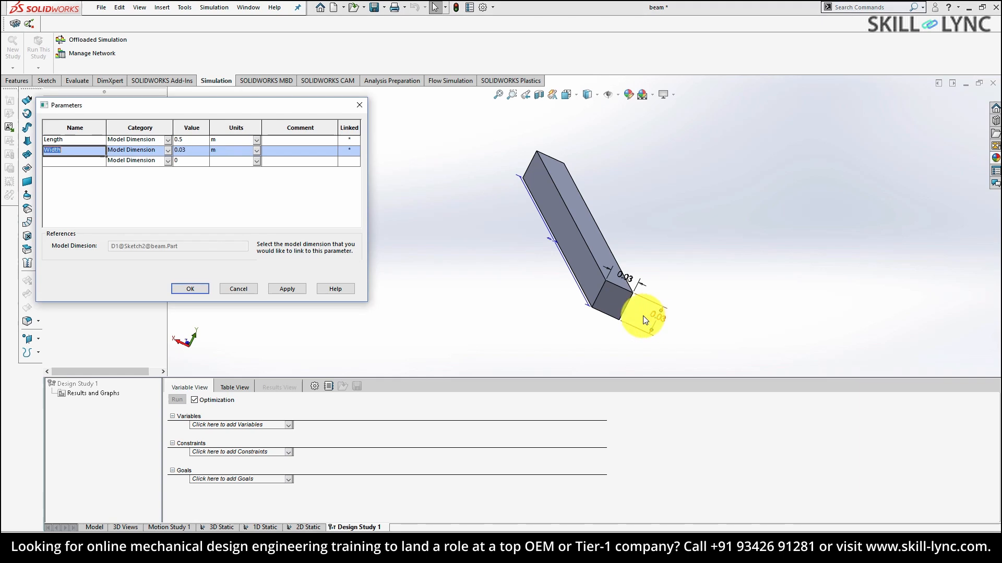
Step: Add a Simulation parameter named Mesh and link it to the global size of the 3D Static study's mesh
{"action": "left_click", "coordinate": [70, 161]}
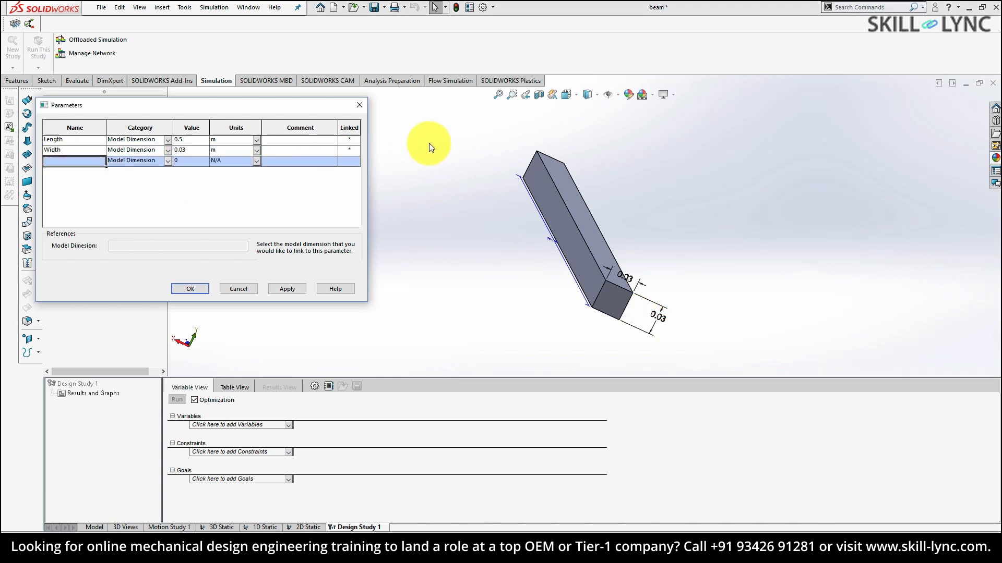
{"action": "left_click_drag", "start_coordinate": [259, 107], "coordinate": [834, 129]}
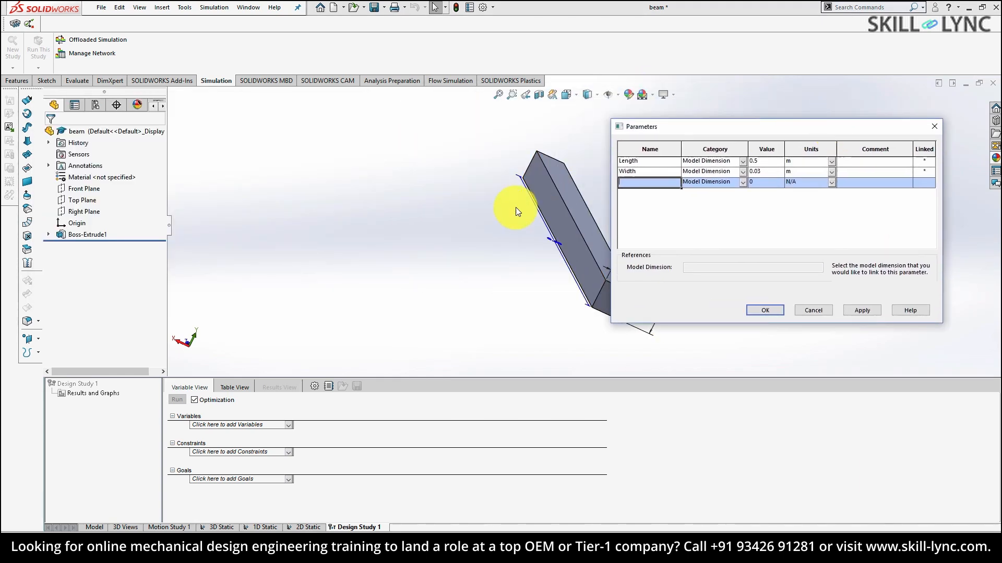
{"action": "key", "text": "ctrl+7"}
{"action": "left_click", "coordinate": [665, 181]}
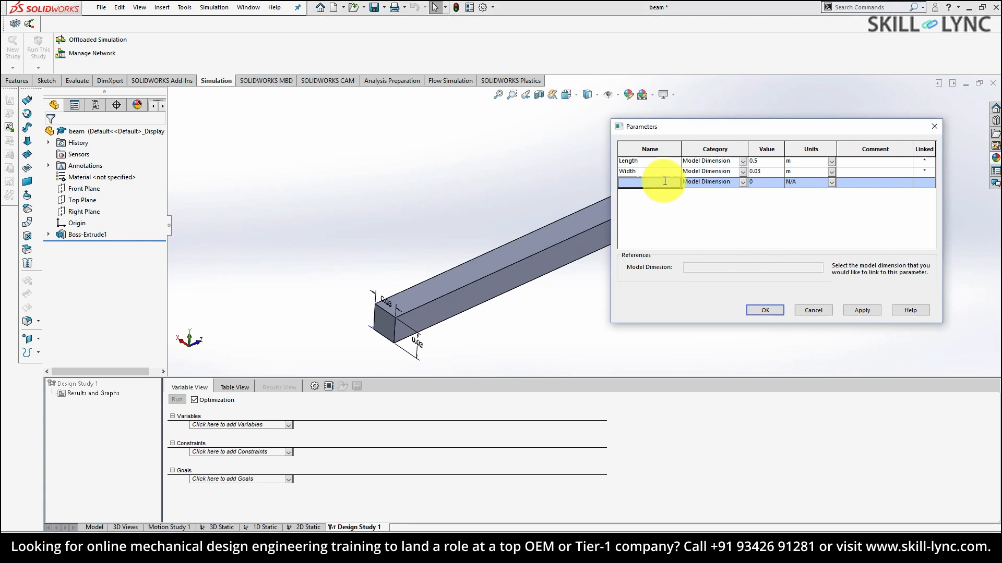
{"action": "type", "text": "Mesh"}
{"action": "left_click", "coordinate": [742, 182]}
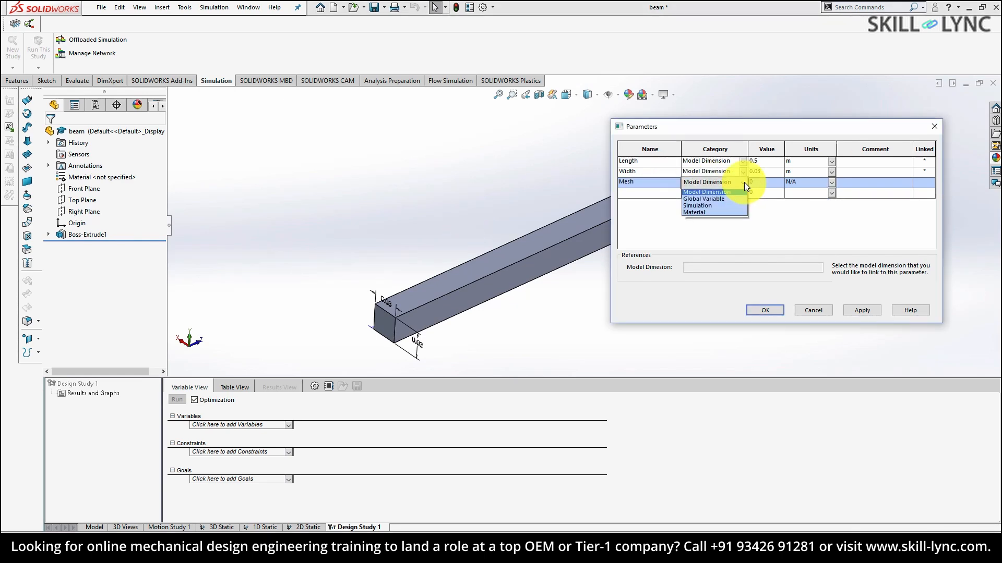
{"action": "left_click", "coordinate": [717, 207]}
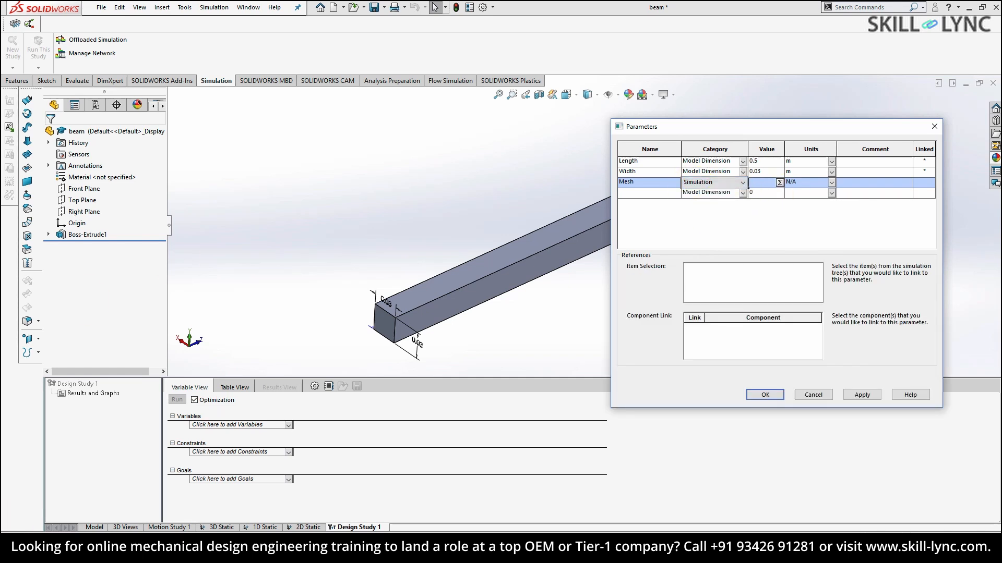
{"action": "left_click", "coordinate": [221, 527]}
{"action": "left_click", "coordinate": [75, 318]}
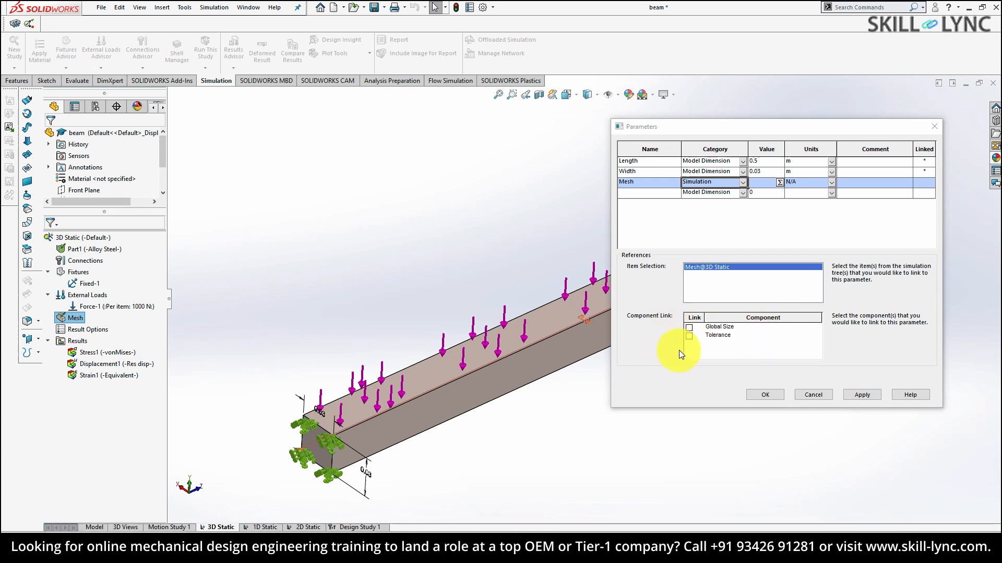
{"action": "left_click", "coordinate": [689, 328]}
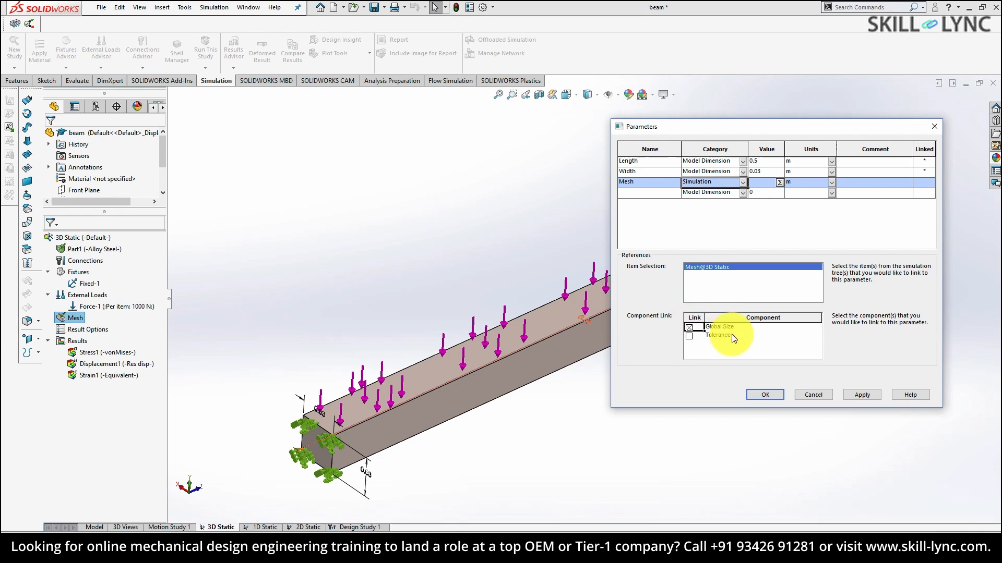
Step: Set the Mesh parameter's value to 6 with millimetres as its unit
{"action": "left_click", "coordinate": [763, 183]}
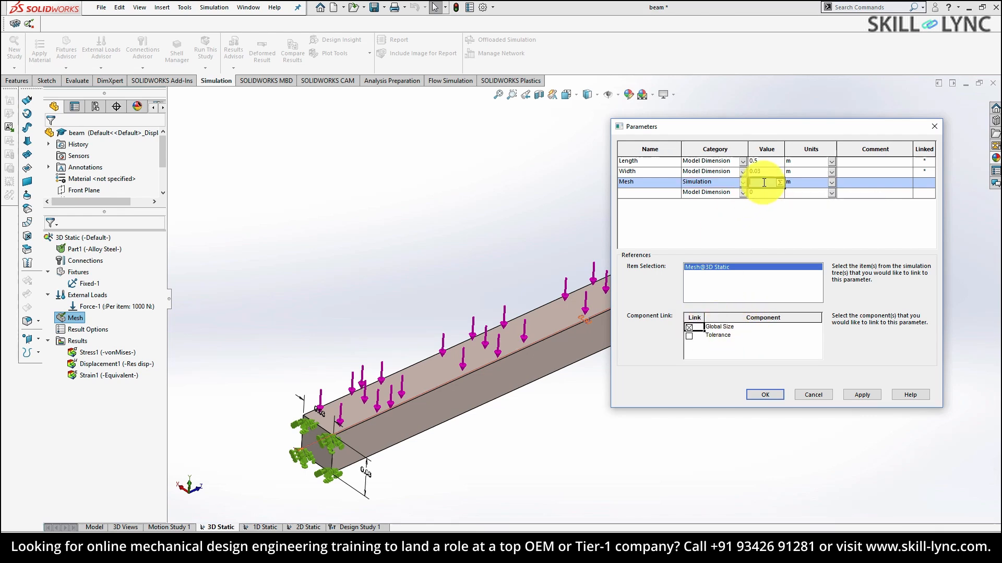
{"action": "type", "text": "6"}
{"action": "left_click", "coordinate": [831, 182]}
{"action": "left_click", "coordinate": [812, 195]}
{"action": "key", "text": "BackSpace"}
{"action": "type", "text": "6"}
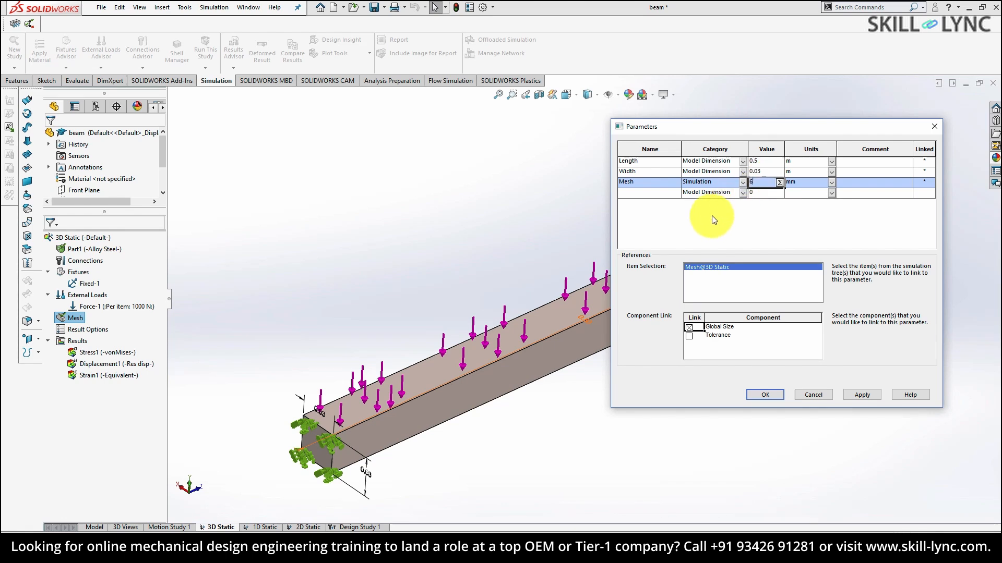
Step: Add a Simulation parameter named Force with a value of 1000 N, linked to the 3D Static study's force load, and accept the parameters
{"action": "left_click", "coordinate": [671, 194]}
{"action": "type", "text": "Force"}
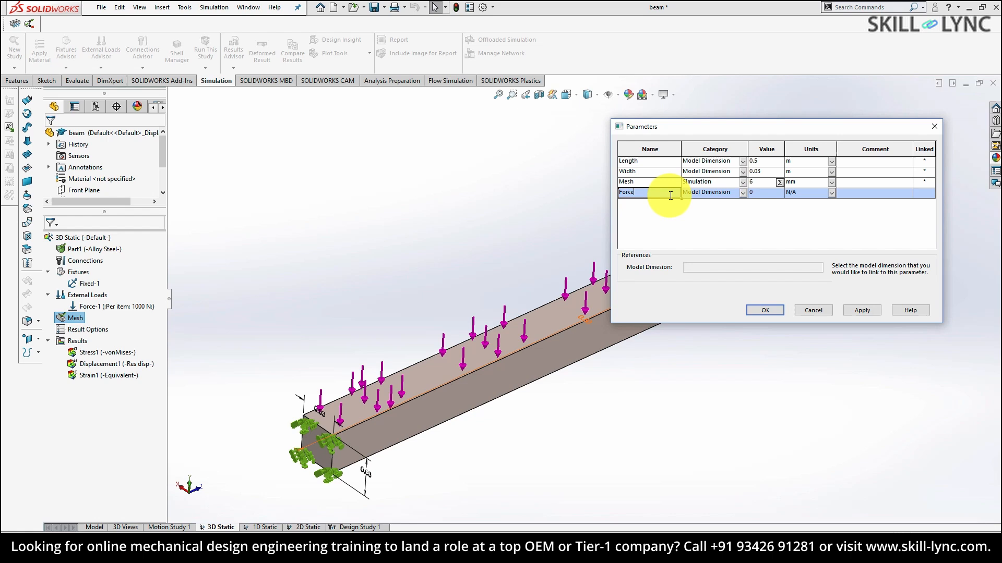
{"action": "left_click", "coordinate": [743, 193]}
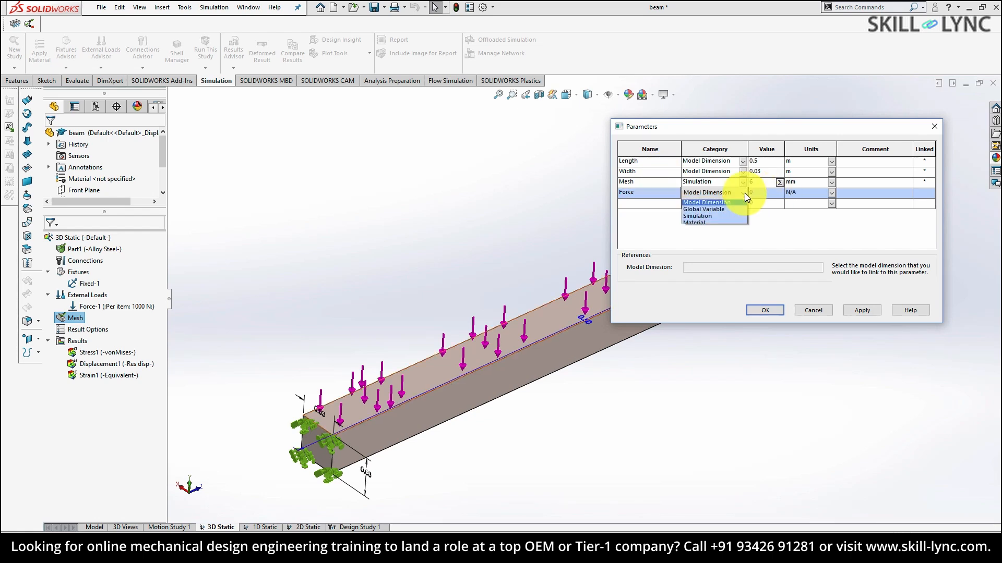
{"action": "left_click", "coordinate": [725, 217]}
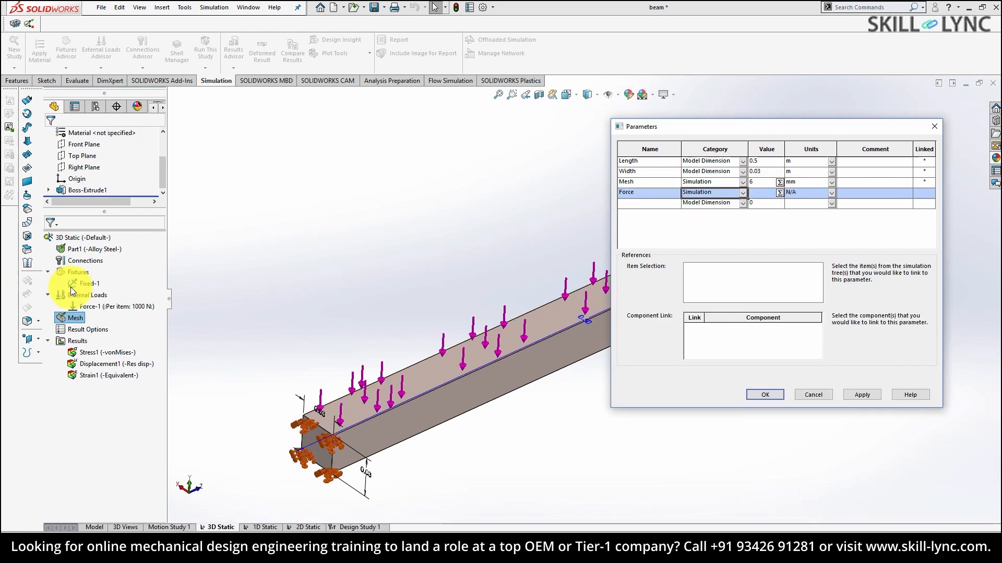
{"action": "left_click", "coordinate": [91, 306]}
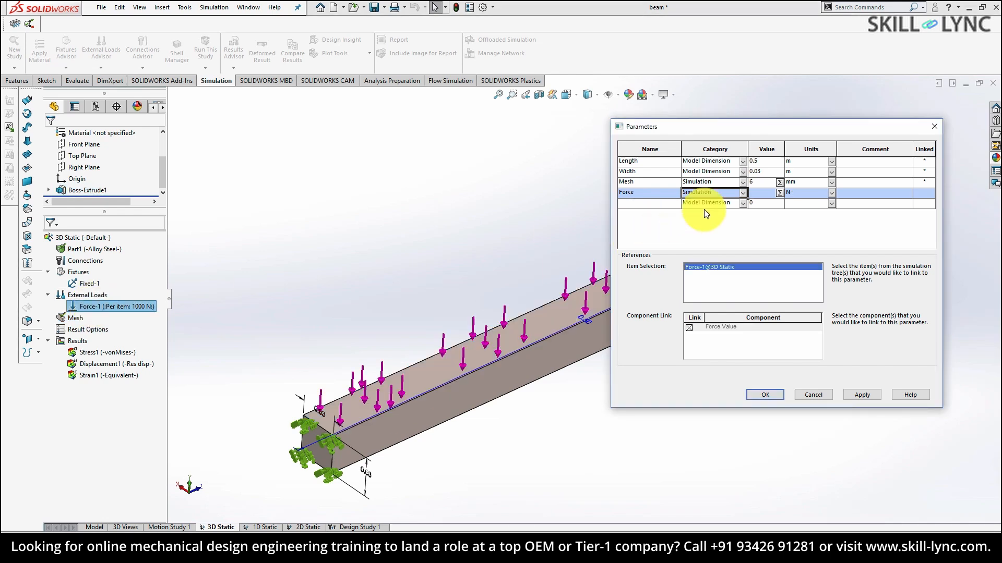
{"action": "left_click", "coordinate": [761, 193]}
{"action": "type", "text": "10"}
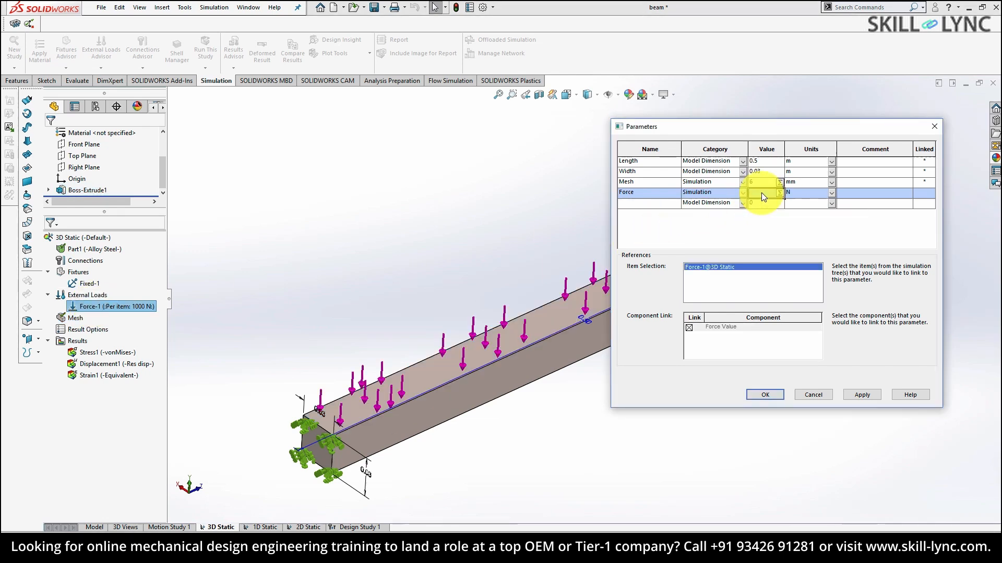
{"action": "type", "text": "00"}
{"action": "key", "text": "Tab"}
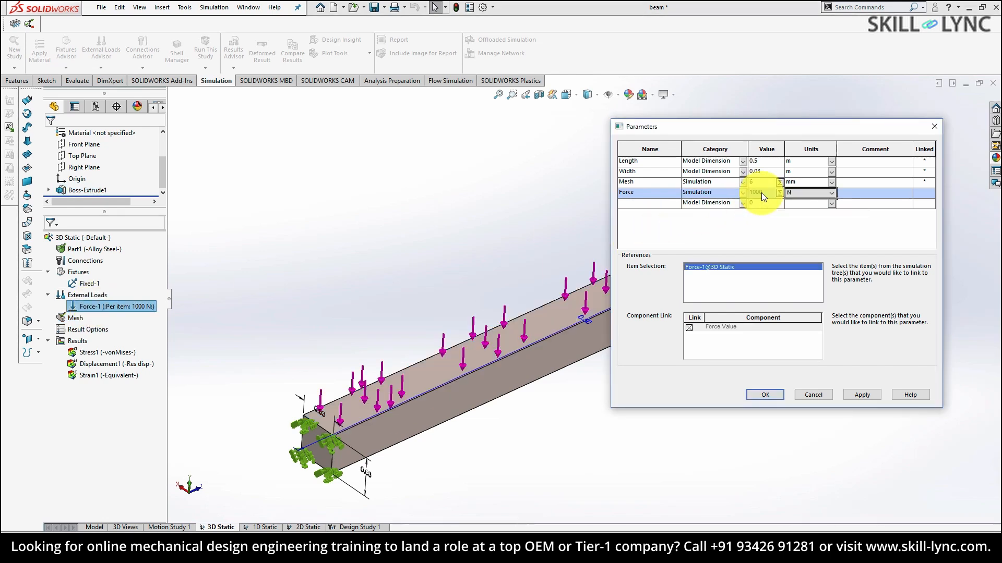
{"action": "left_click", "coordinate": [774, 393]}
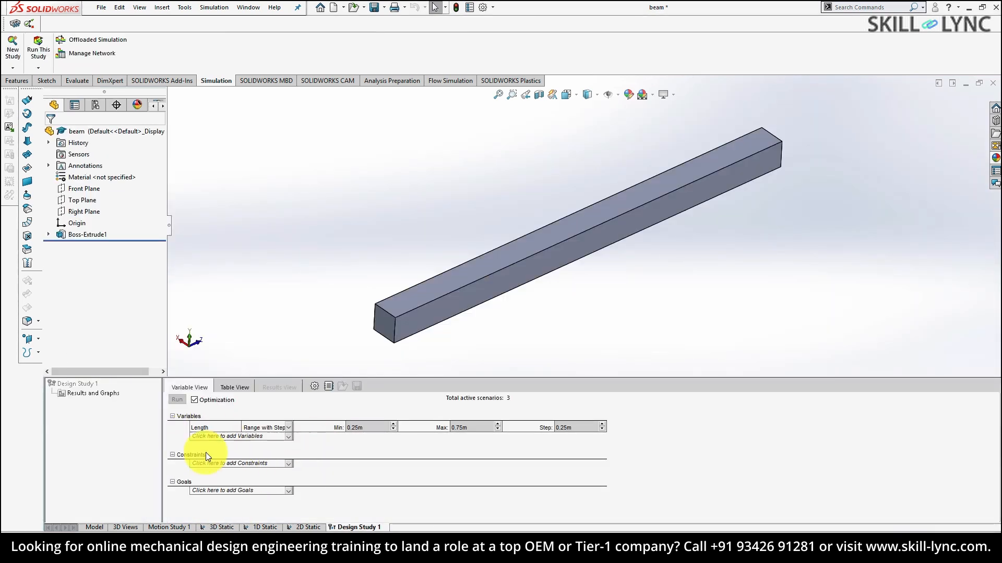
Step: Add Force, Mesh and Width as further design study variables and check the resulting scenarios in table form
{"action": "left_click", "coordinate": [288, 436]}
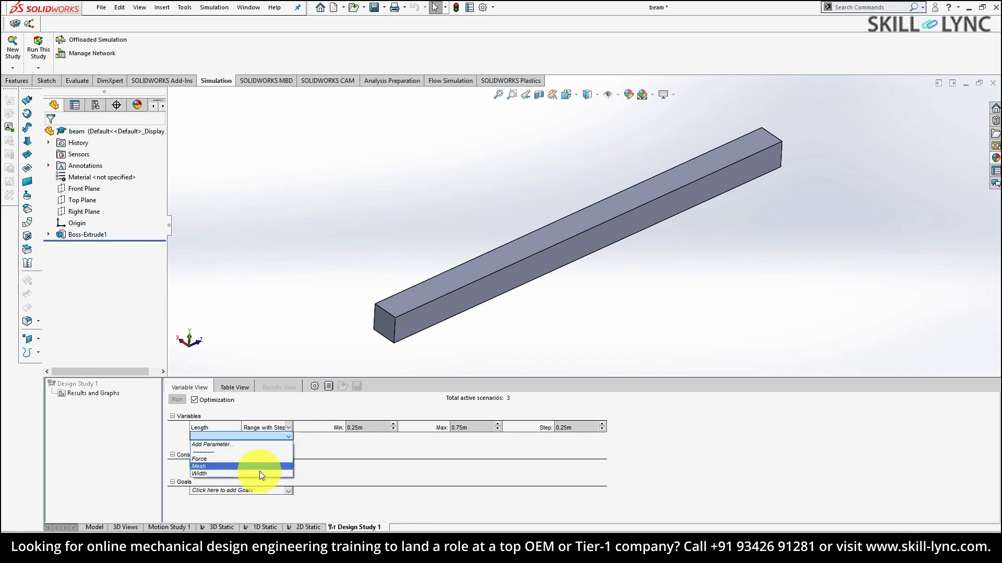
{"action": "left_click", "coordinate": [326, 453]}
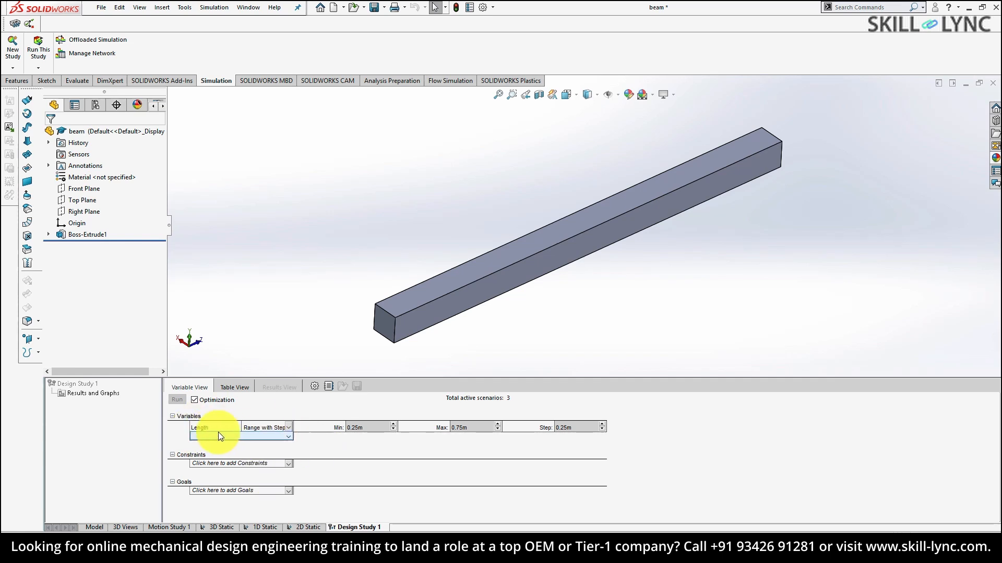
{"action": "left_click", "coordinate": [288, 436]}
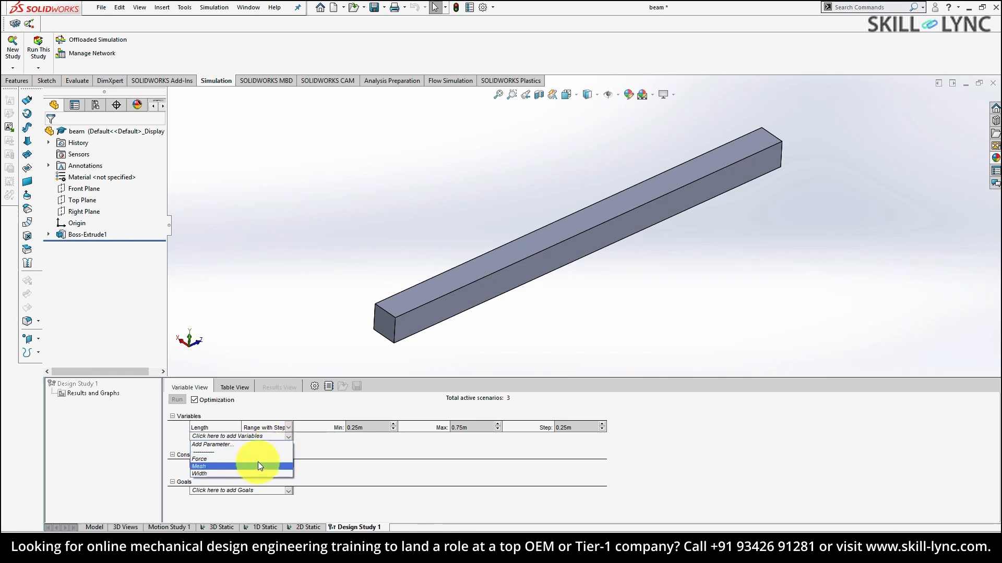
{"action": "left_click", "coordinate": [258, 461]}
{"action": "left_click", "coordinate": [290, 448]}
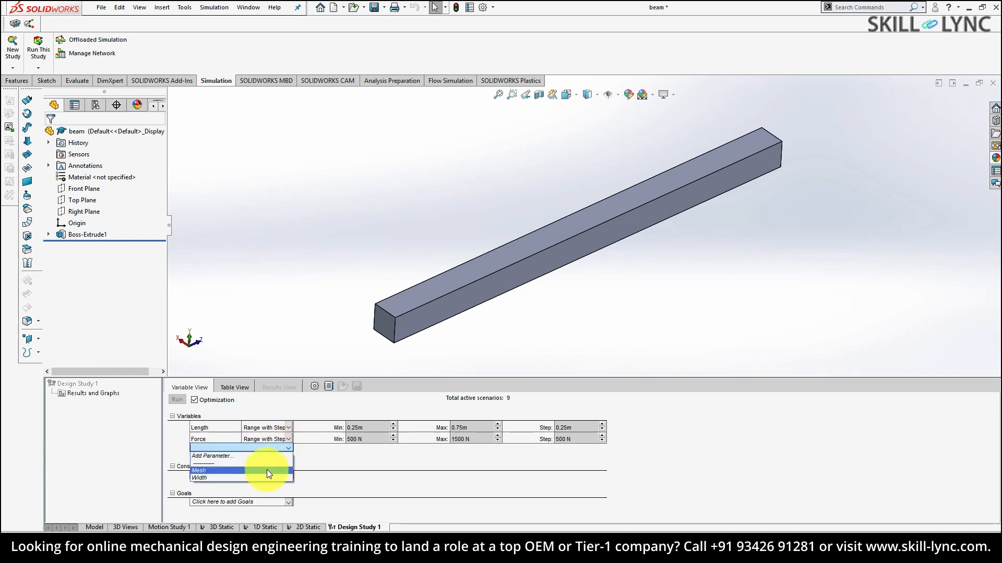
{"action": "left_click", "coordinate": [267, 469]}
{"action": "left_click", "coordinate": [290, 458]}
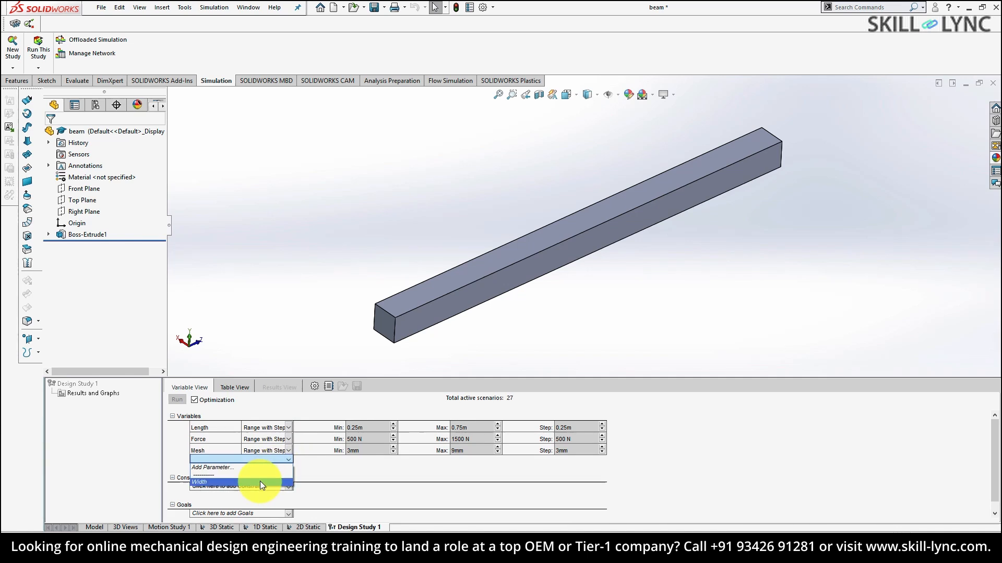
{"action": "left_click", "coordinate": [260, 481]}
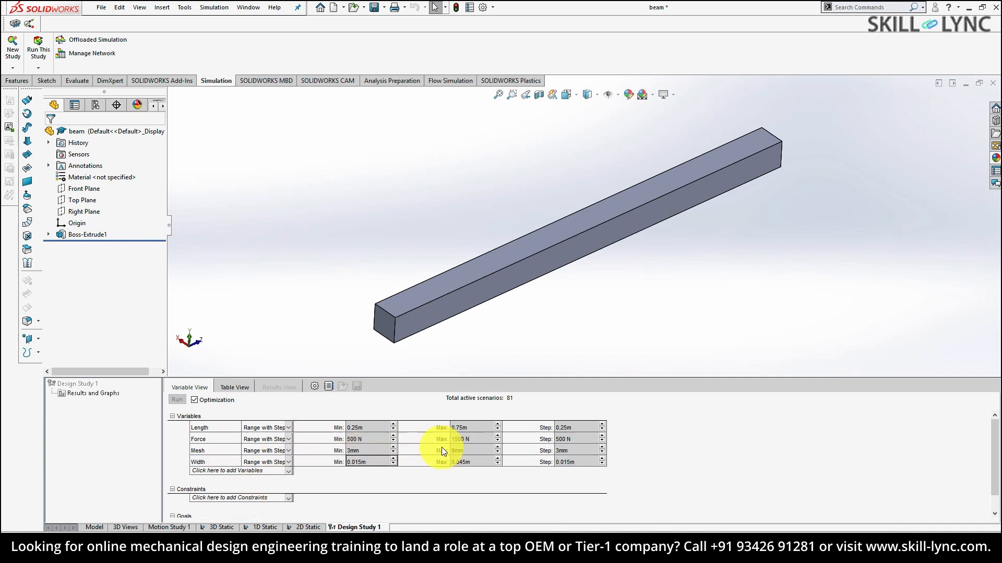
{"action": "left_click", "coordinate": [232, 389]}
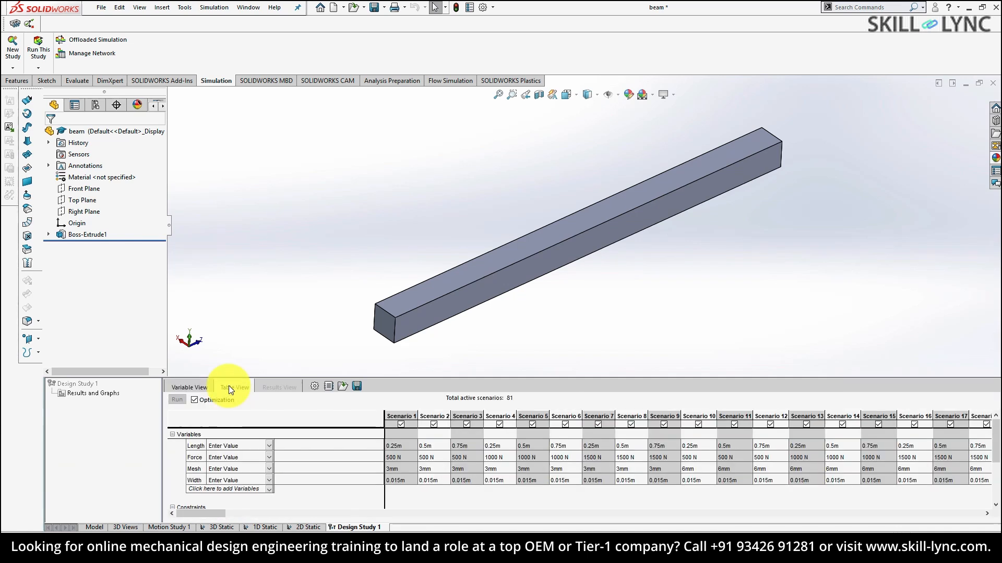
{"action": "left_click", "coordinate": [198, 387]}
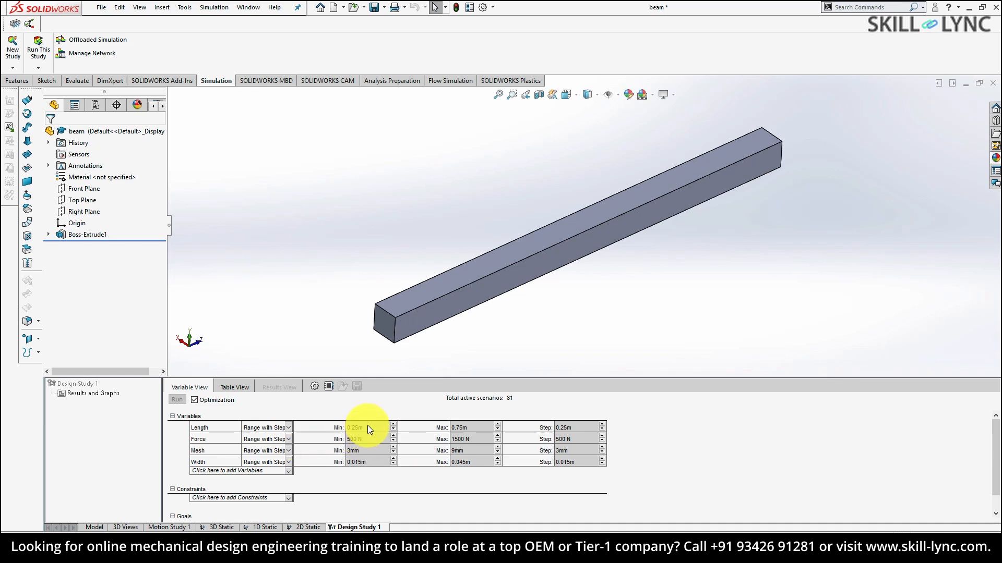
Step: Set the Length variable to range from 0.5 m to 2 m in 0.5 m steps, and Force from 1000 N to 10000 N in 2000 N steps
{"action": "type", "text": "5"}
{"action": "left_click", "coordinate": [468, 427]}
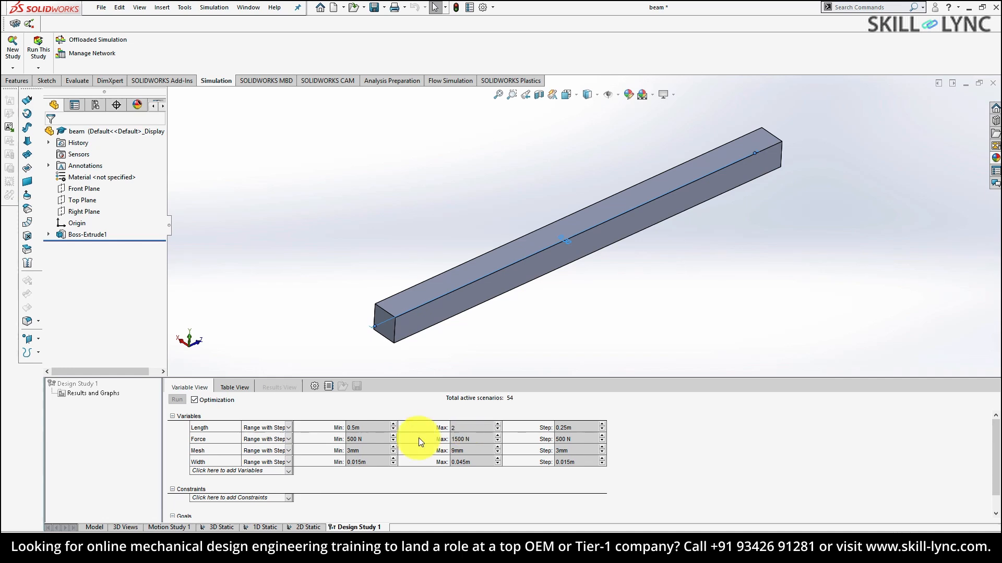
{"action": "left_click", "coordinate": [362, 437]}
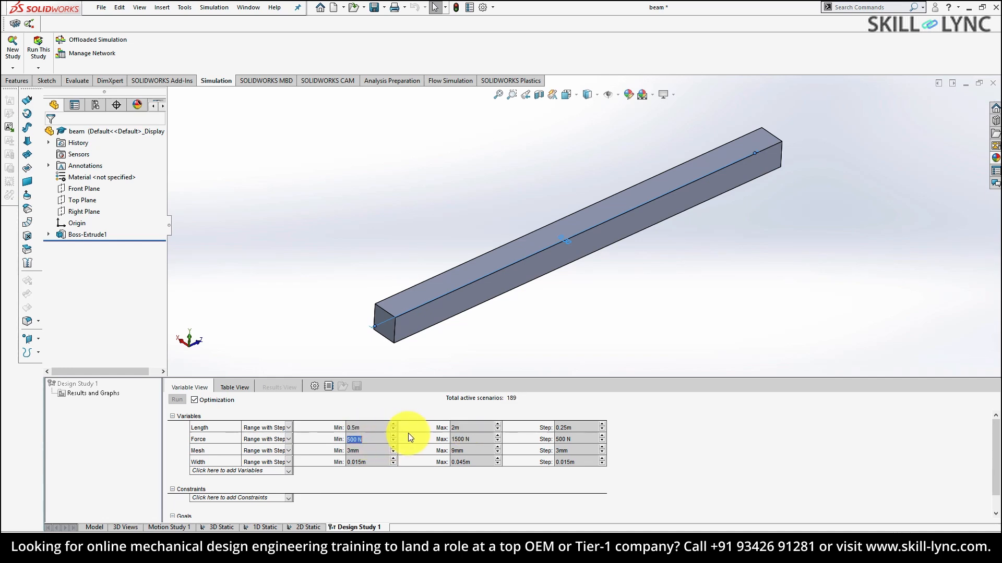
{"action": "type", "text": "10000"}
{"action": "left_click", "coordinate": [465, 438]}
{"action": "type", "text": "10000"}
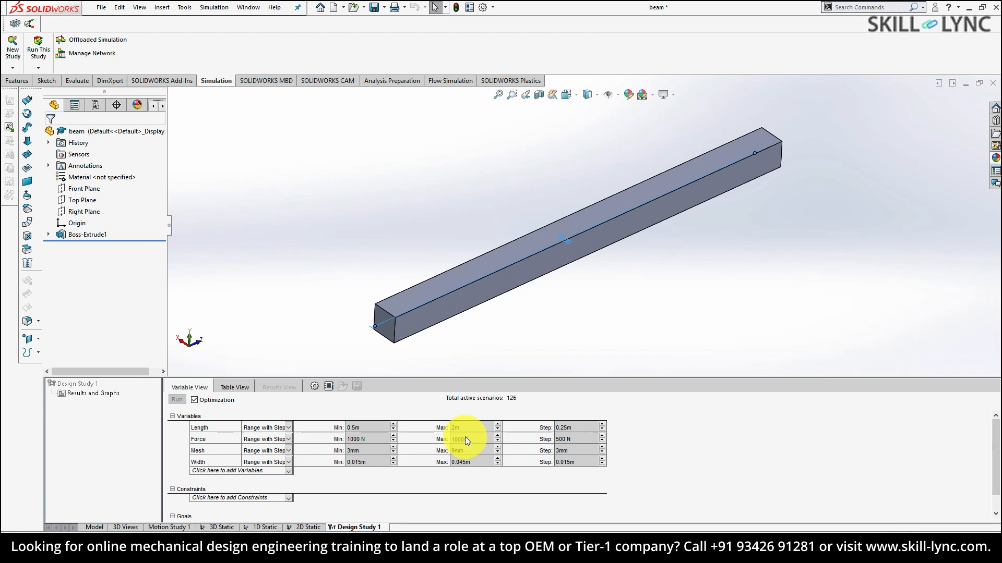
{"action": "left_click", "coordinate": [579, 439]}
{"action": "type", "text": "2000"}
{"action": "left_click", "coordinate": [578, 428]}
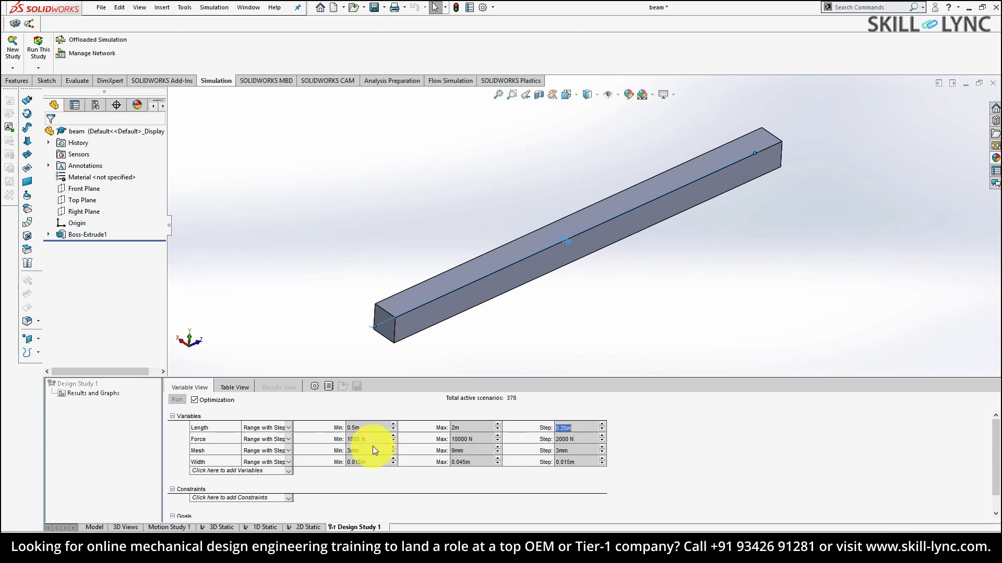
{"action": "type", "text": ".5"}
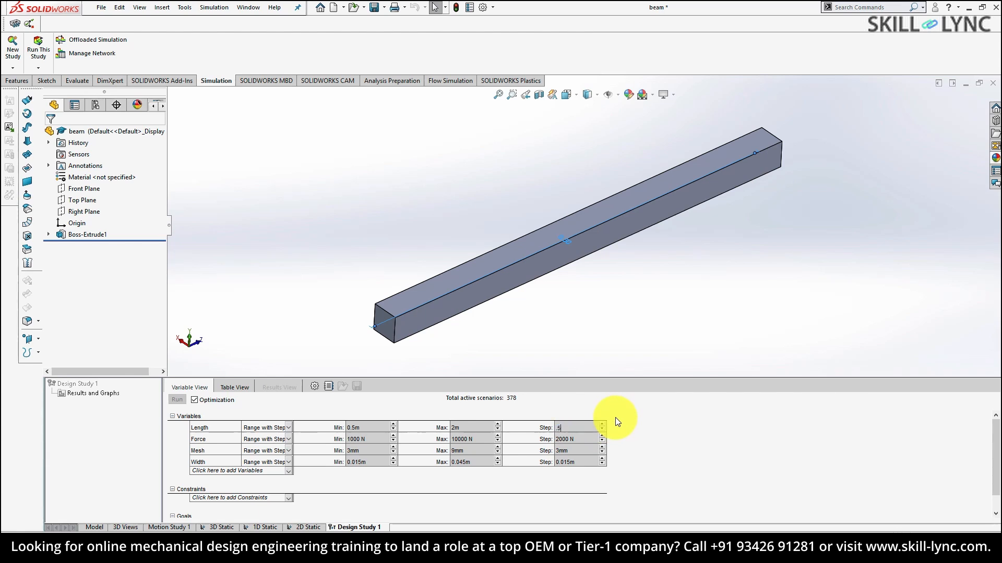
Step: Set the Mesh variable to range from 4 mm to 6 mm in 2 mm steps
{"action": "left_click", "coordinate": [361, 451]}
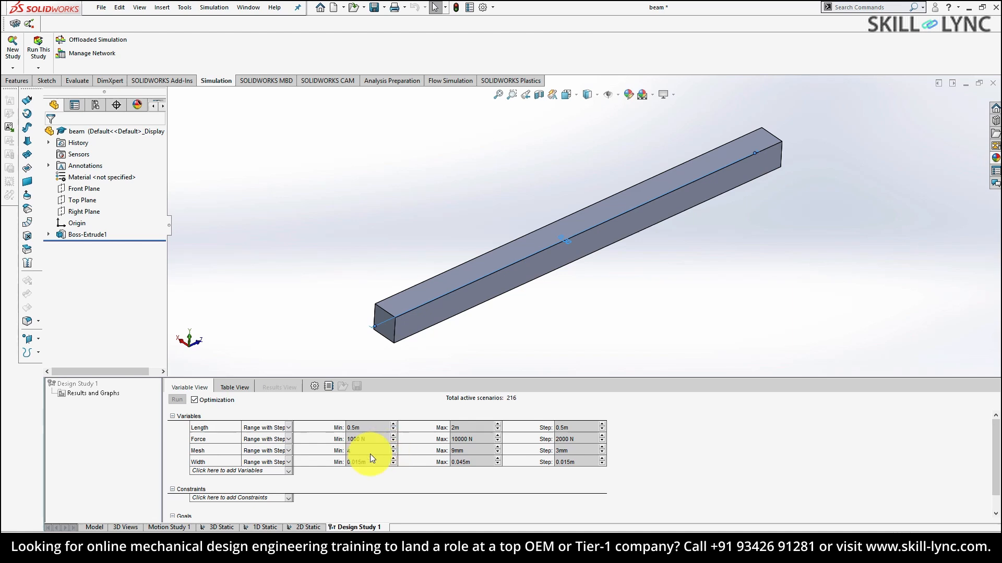
{"action": "left_click", "coordinate": [472, 451]}
{"action": "type", "text": "6"}
{"action": "left_click", "coordinate": [569, 450]}
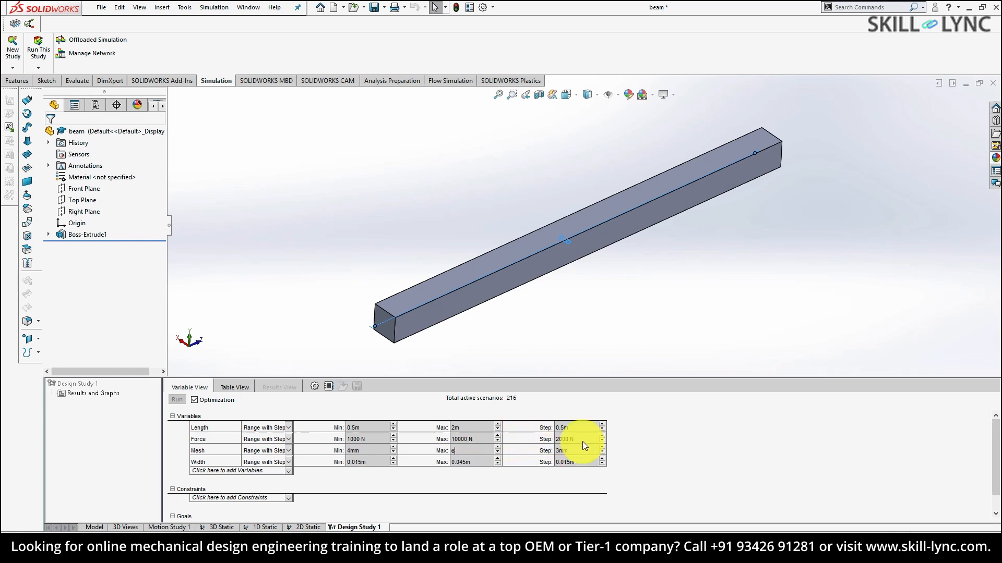
{"action": "type", "text": "2"}
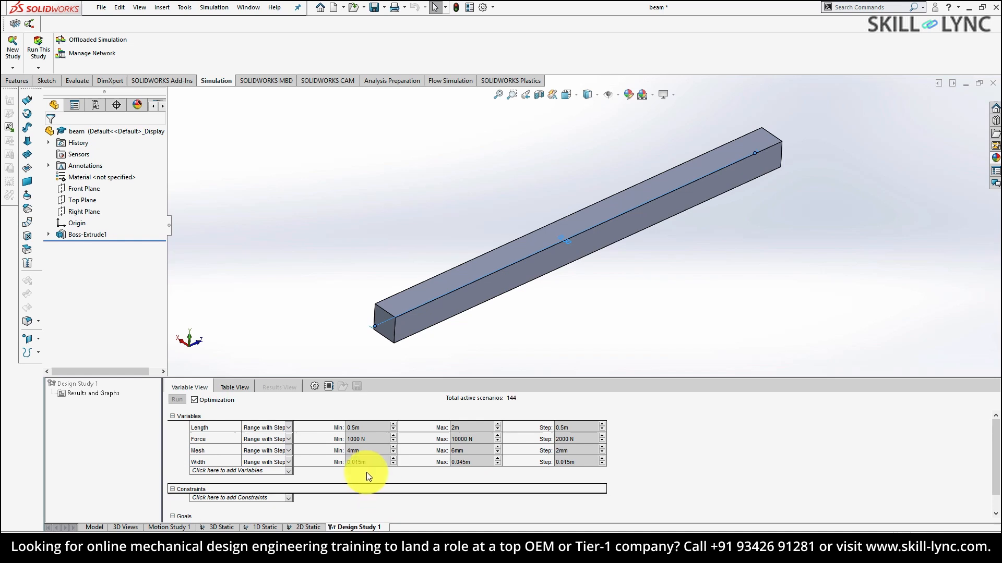
Step: Set the Width variable to range from 0.03 m to 0.09 m in 0.03 m steps
{"action": "left_click", "coordinate": [365, 463]}
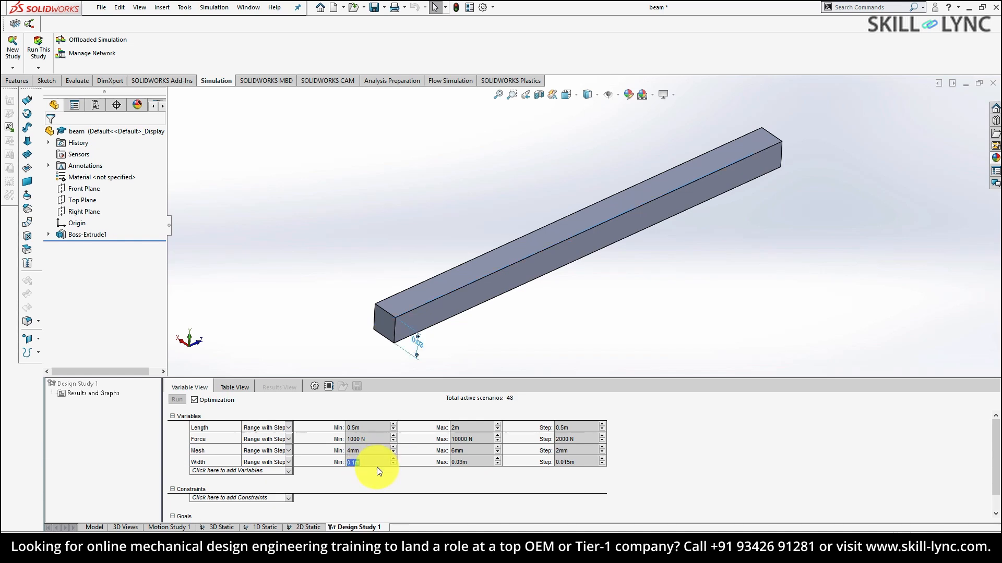
{"action": "type", "text": "0.03"}
{"action": "left_click", "coordinate": [470, 462]}
{"action": "type", "text": "0.0"}
{"action": "key", "text": "Tab"}
{"action": "type", "text": "9"}
{"action": "key", "text": "Tab"}
{"action": "type", "text": "0.03"}
{"action": "key", "text": "Return"}
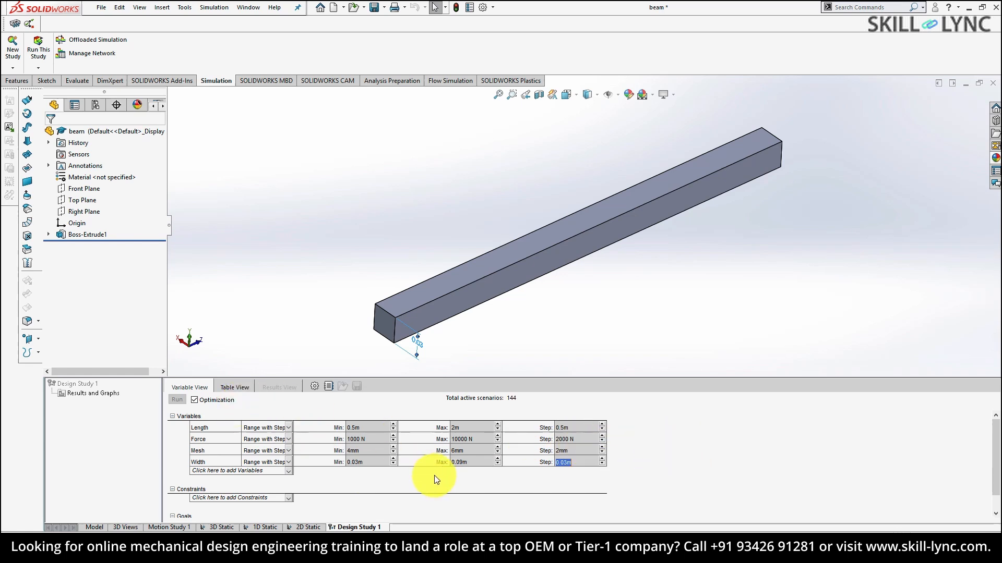
Step: Add a Simulation Data sensor for Factor of Safety as a design study constraint
{"action": "left_click", "coordinate": [272, 499]}
{"action": "left_click", "coordinate": [271, 499]}
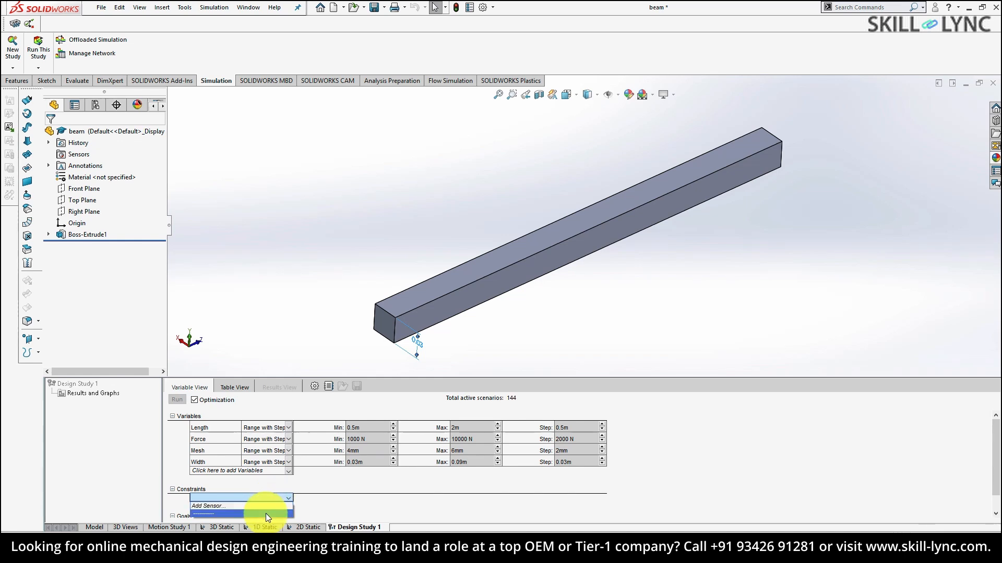
{"action": "left_click", "coordinate": [265, 508]}
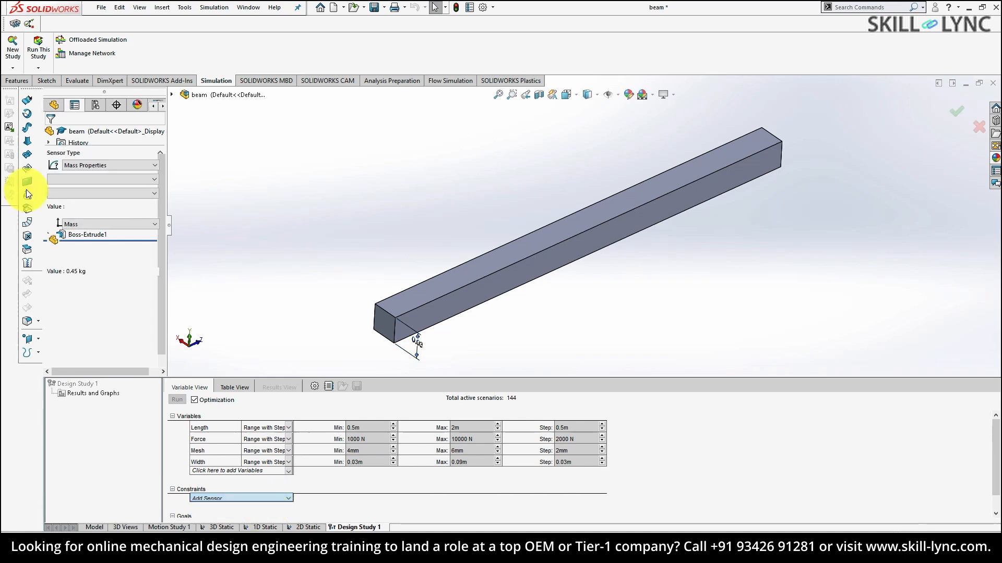
{"action": "left_click", "coordinate": [95, 166]}
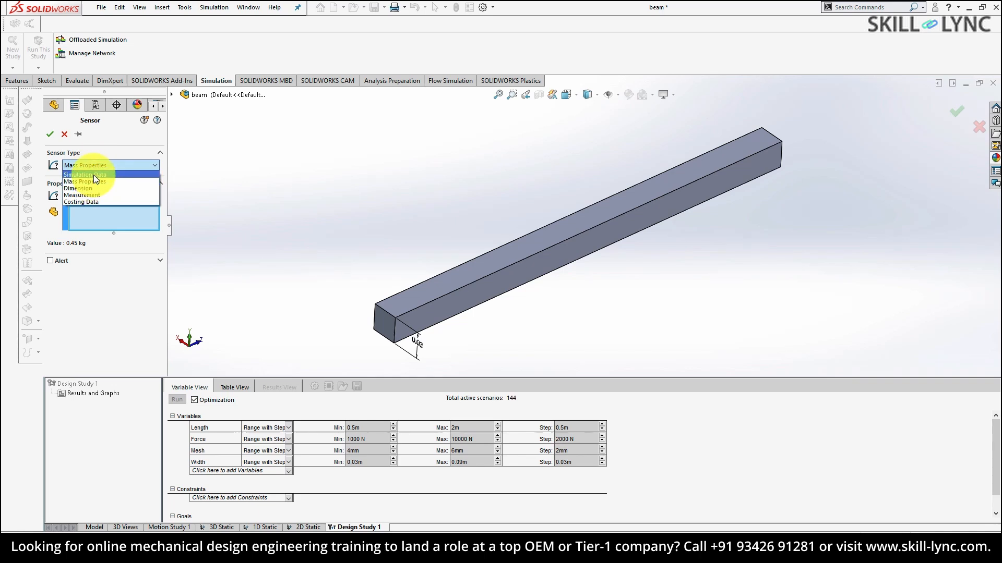
{"action": "left_click", "coordinate": [93, 174]}
{"action": "left_click", "coordinate": [86, 209]}
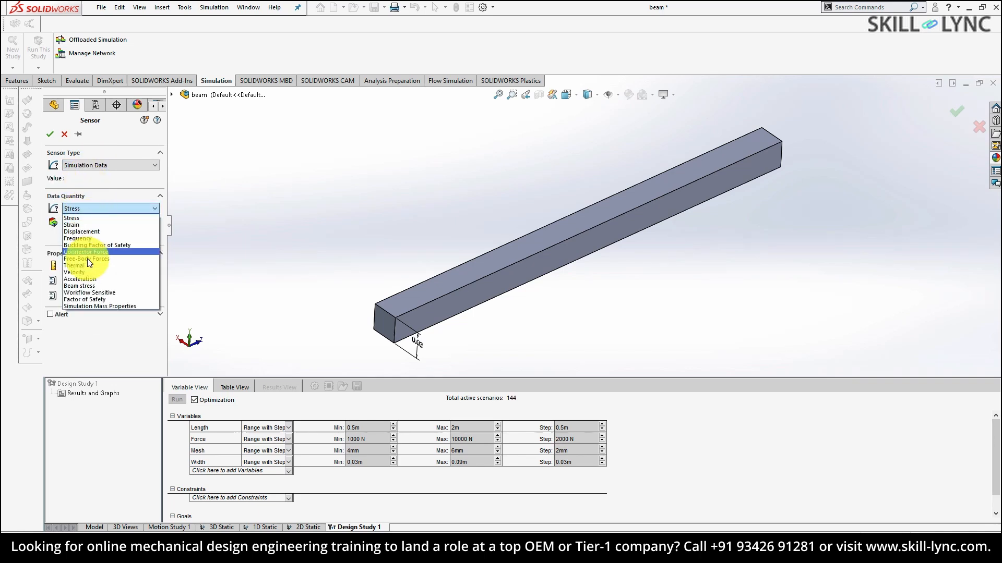
{"action": "left_click", "coordinate": [89, 306]}
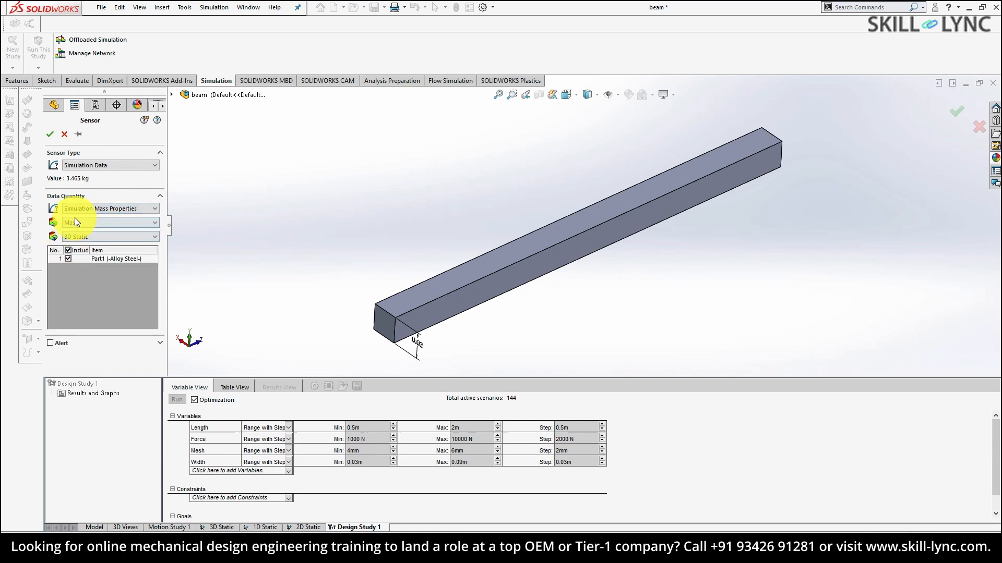
{"action": "left_click", "coordinate": [85, 209]}
{"action": "left_click", "coordinate": [83, 300]}
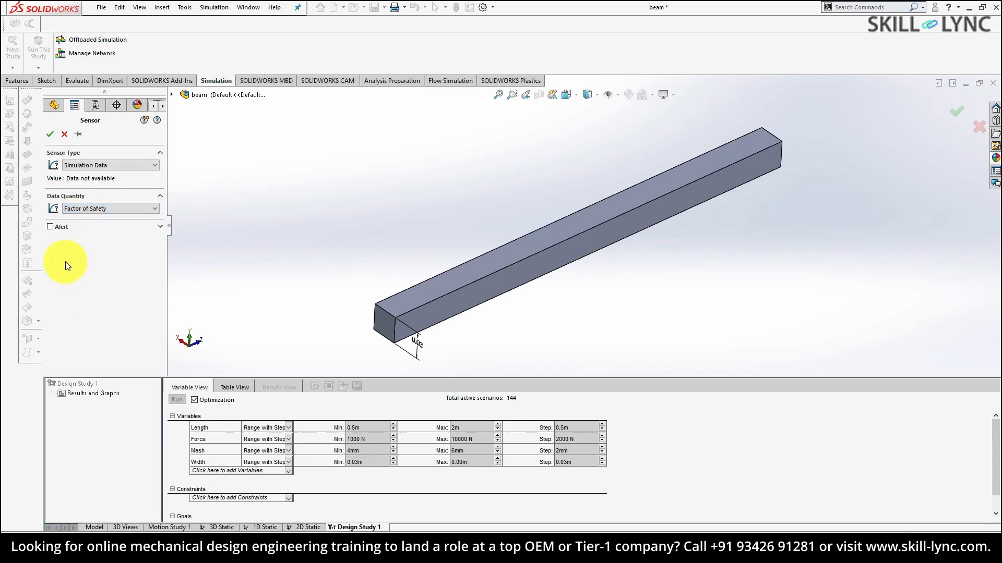
{"action": "left_click", "coordinate": [50, 134]}
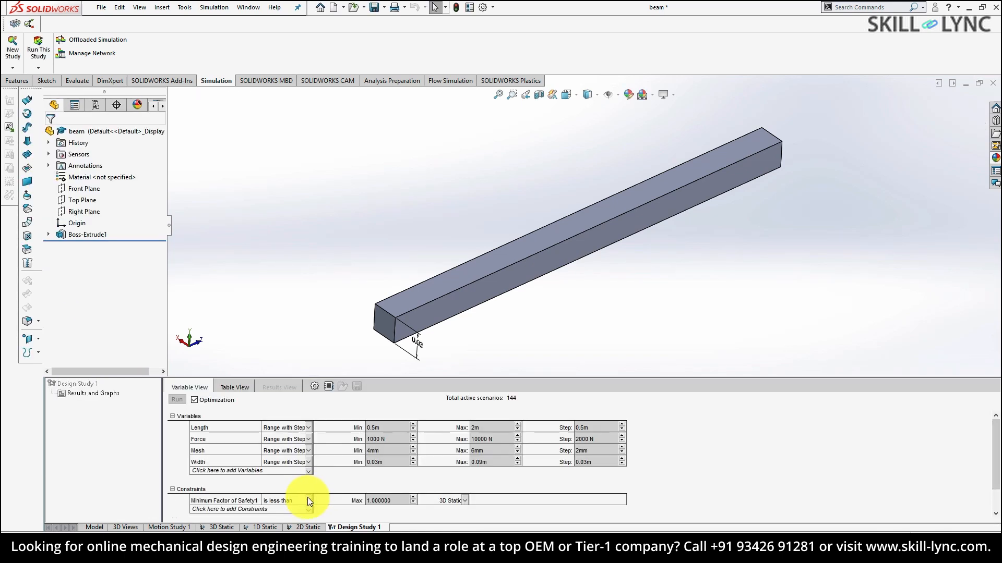
Step: Set the minimum factor of safety constraint to is greater than, with a minimum of 3
{"action": "left_click", "coordinate": [311, 501]}
{"action": "left_click", "coordinate": [411, 503]}
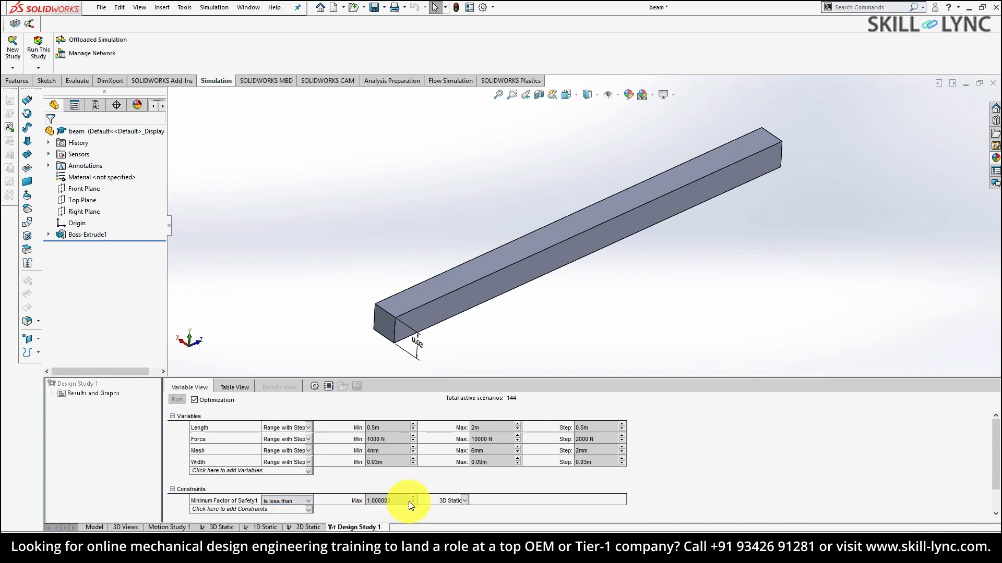
{"action": "left_click", "coordinate": [310, 499]}
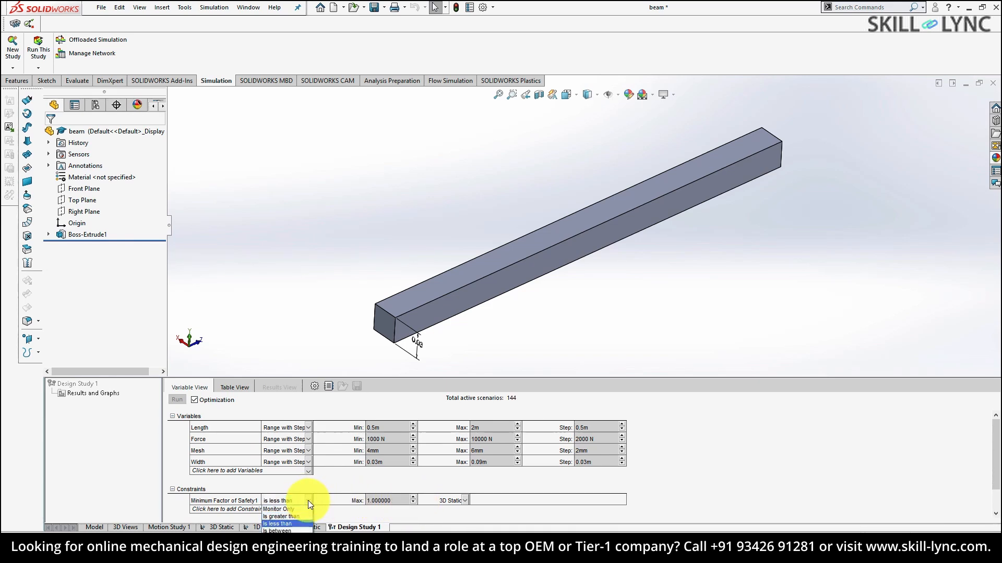
{"action": "left_click", "coordinate": [300, 514]}
{"action": "left_click", "coordinate": [378, 502]}
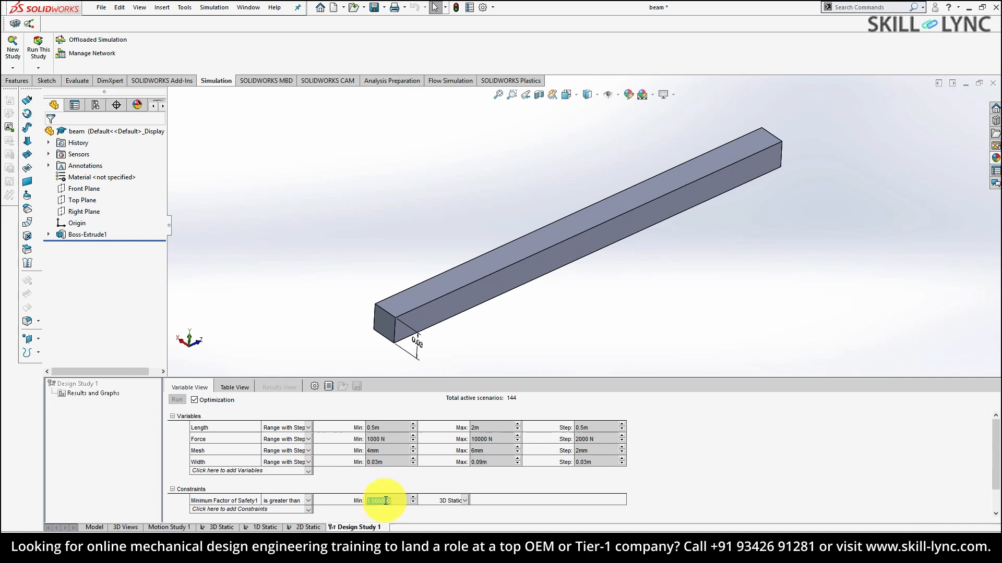
{"action": "key", "text": "BackSpace"}
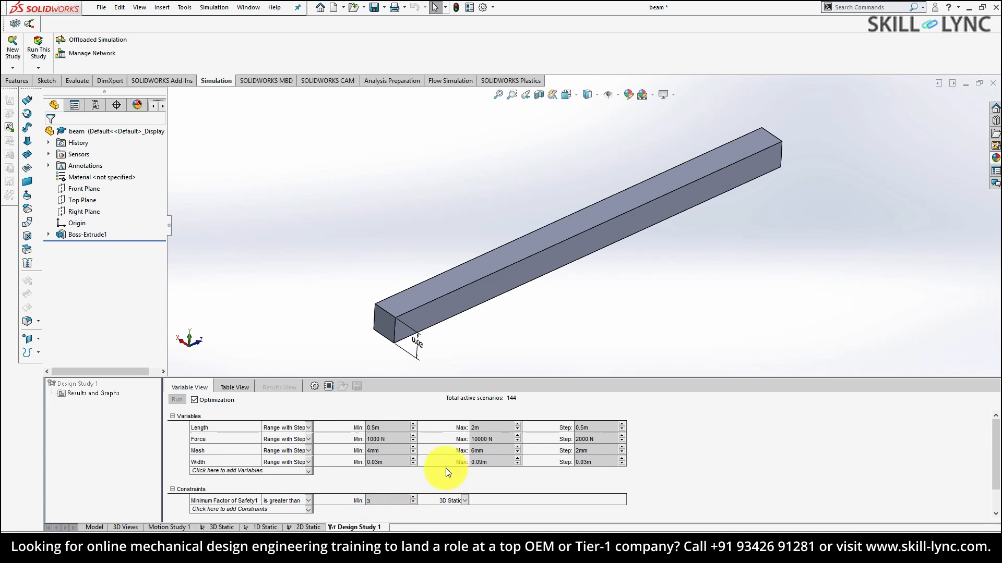
{"action": "type", "text": "3"}
Step: Add a second constraint from a Simulation Data stress sensor using von Mises stress in N/mm^2 (MPa)
{"action": "scroll", "coordinate": [319, 509], "scroll_direction": "down", "scroll_amount": 1}
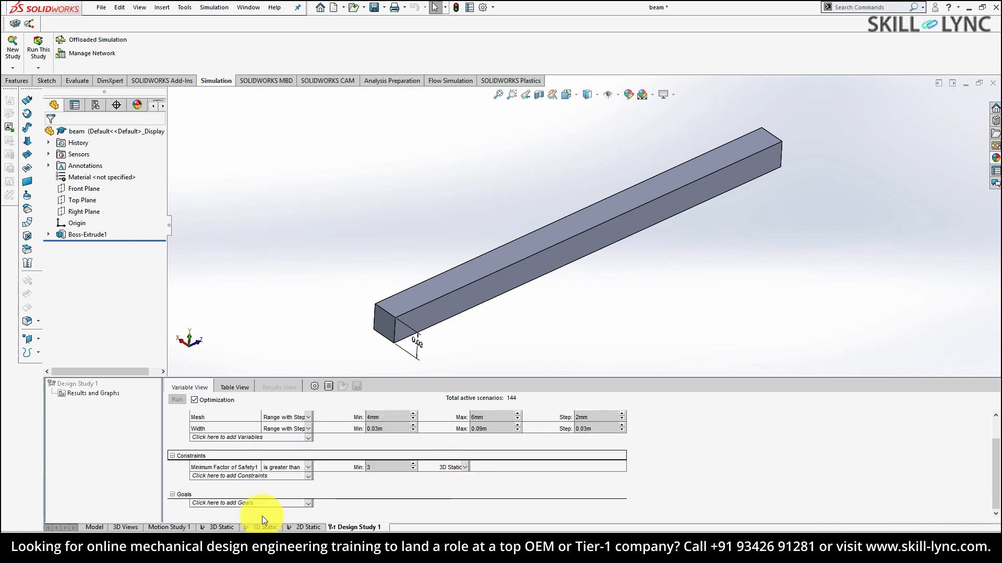
{"action": "left_click", "coordinate": [277, 475]}
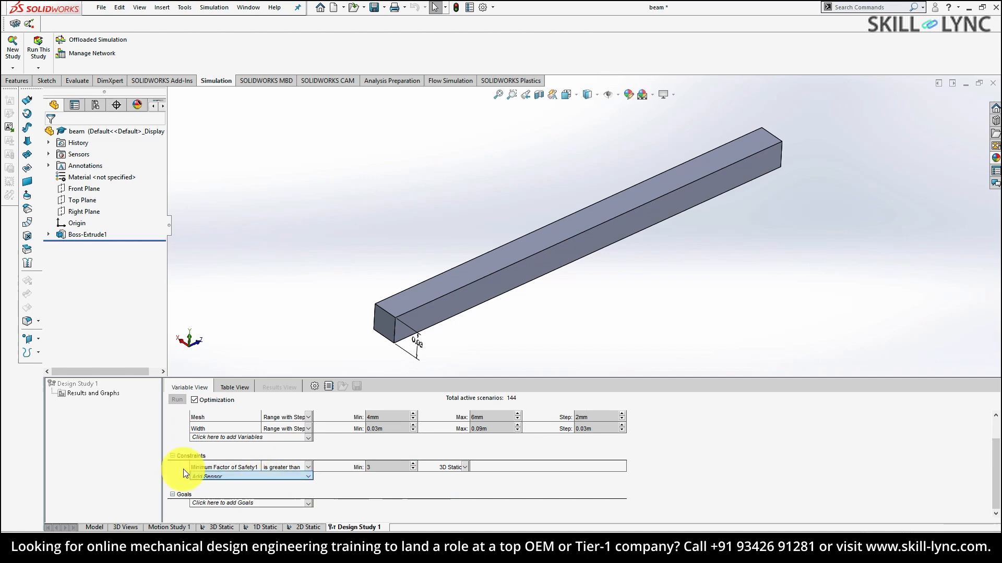
{"action": "left_click", "coordinate": [255, 485]}
{"action": "left_click", "coordinate": [82, 164]}
{"action": "left_click", "coordinate": [83, 173]}
{"action": "left_click", "coordinate": [81, 209]}
{"action": "left_click", "coordinate": [78, 224]}
{"action": "left_click", "coordinate": [72, 266]}
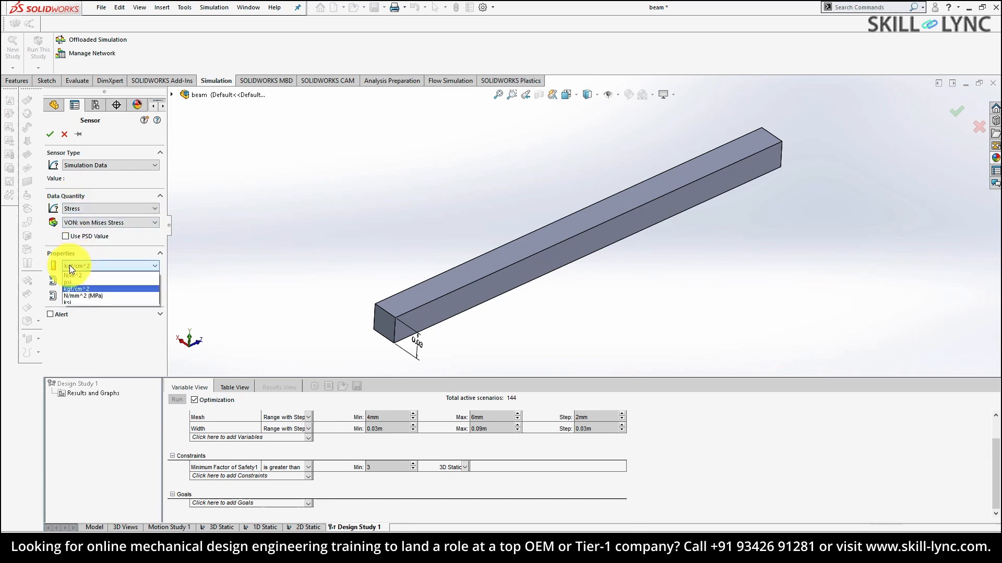
{"action": "left_click", "coordinate": [76, 296]}
{"action": "left_click", "coordinate": [51, 134]}
Step: Enter 60 N/mm^2 as the stress constraint's minimum and change its condition to is less than
{"action": "type", "text": "60"}
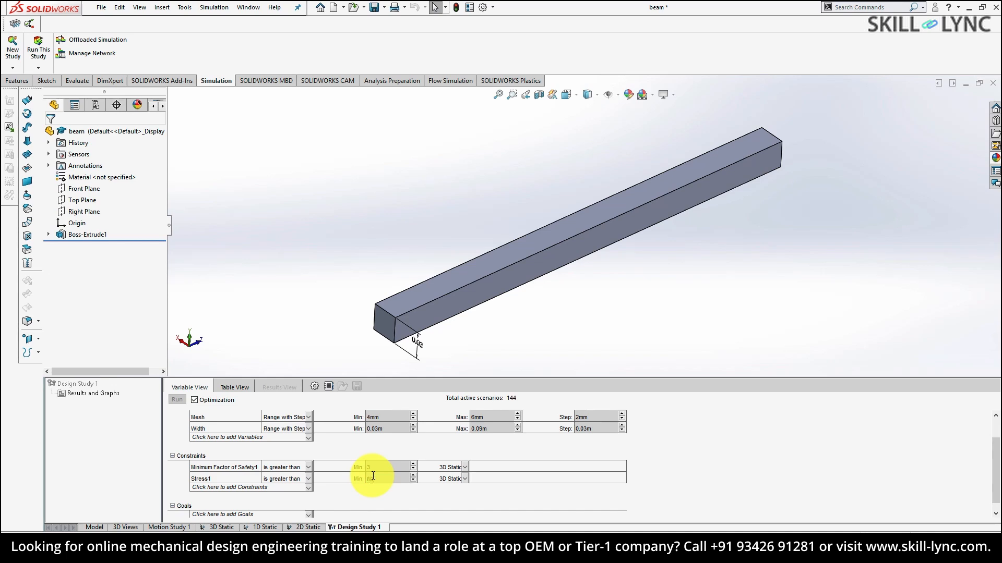
{"action": "left_click", "coordinate": [282, 505]}
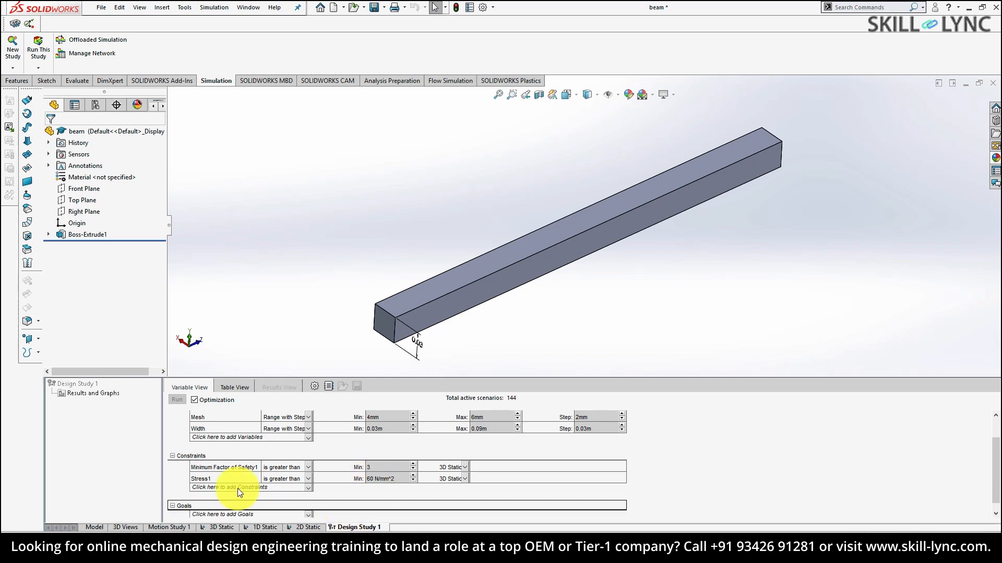
{"action": "scroll", "coordinate": [239, 492], "scroll_direction": "down", "scroll_amount": 1}
{"action": "left_click", "coordinate": [307, 467]}
{"action": "left_click", "coordinate": [289, 486]}
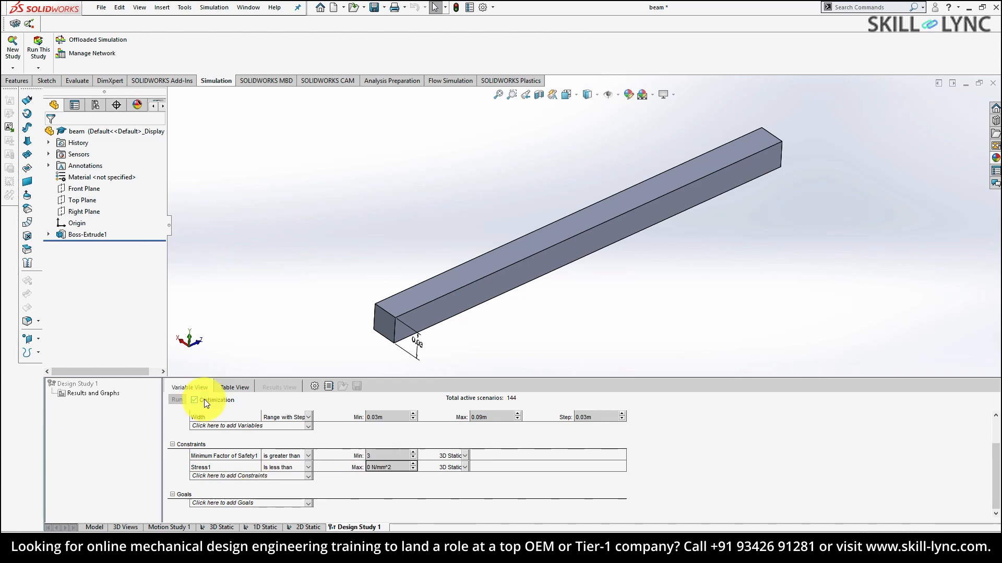
Step: Add a Mass Properties sensor for mass as the design study goal, set to Minimize
{"action": "left_click", "coordinate": [307, 504]}
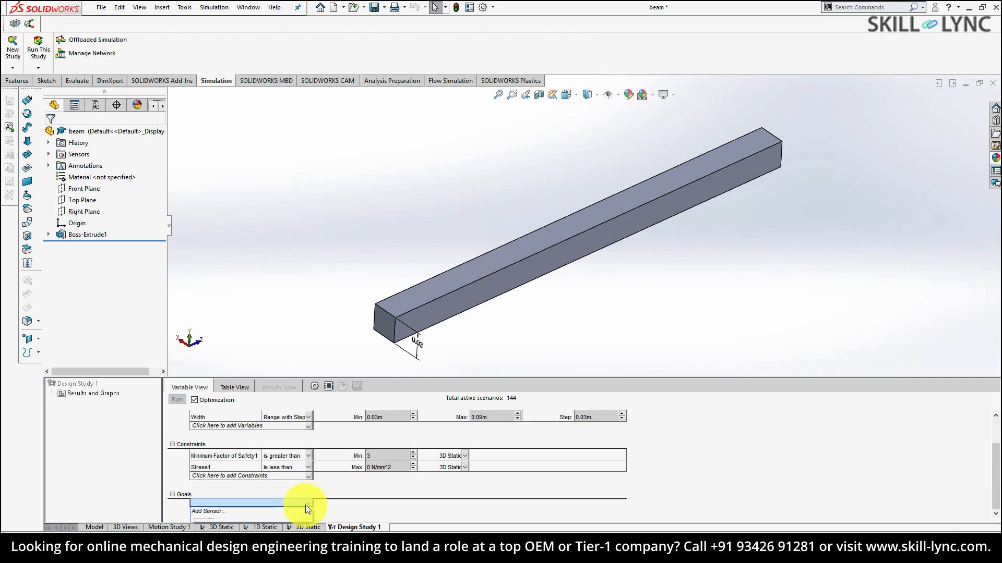
{"action": "left_click", "coordinate": [292, 513]}
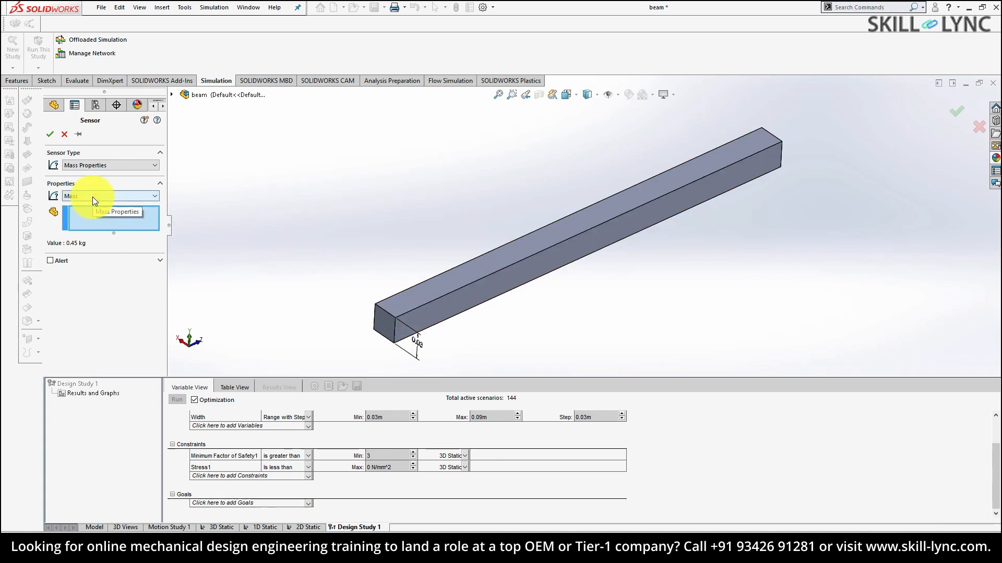
{"action": "left_click", "coordinate": [50, 134]}
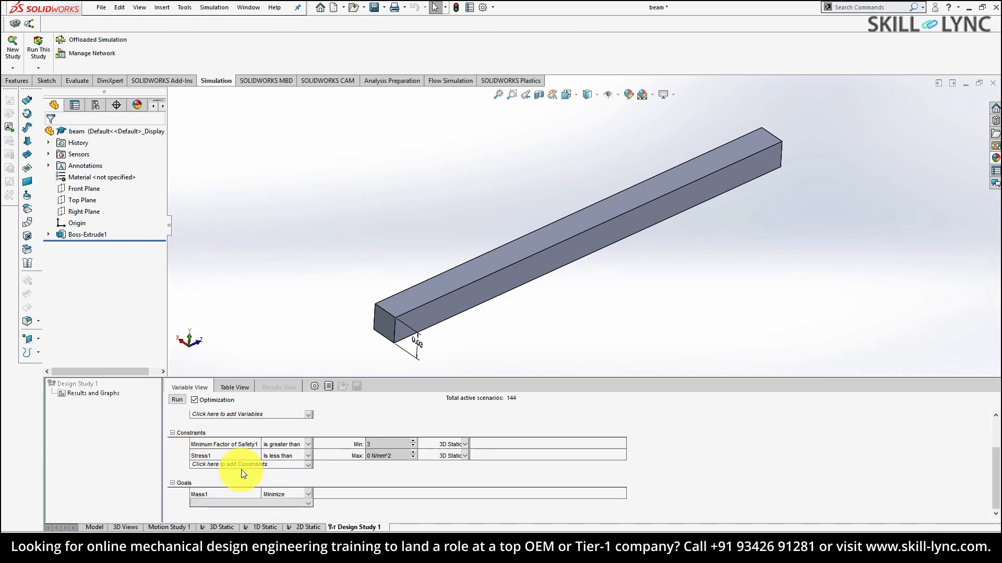
Step: Review the study's variables and constraints, and examine the full range of scenarios in table form
{"action": "scroll", "coordinate": [241, 470], "scroll_direction": "up", "scroll_amount": 3}
{"action": "scroll", "coordinate": [241, 470], "scroll_direction": "down", "scroll_amount": 2}
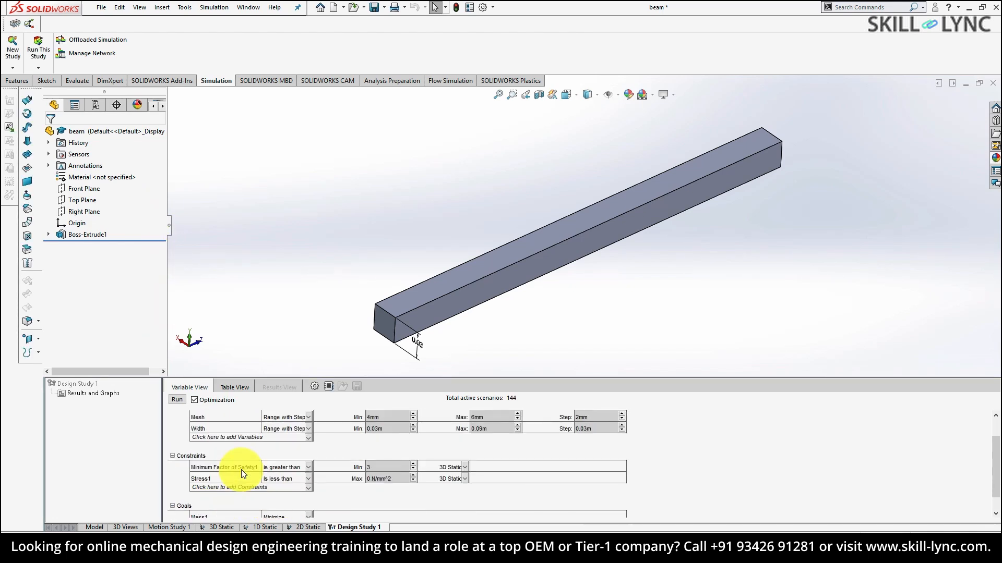
{"action": "scroll", "coordinate": [241, 469], "scroll_direction": "up", "scroll_amount": 2}
{"action": "scroll", "coordinate": [386, 482], "scroll_direction": "down", "scroll_amount": 2}
{"action": "scroll", "coordinate": [386, 482], "scroll_direction": "up", "scroll_amount": 2}
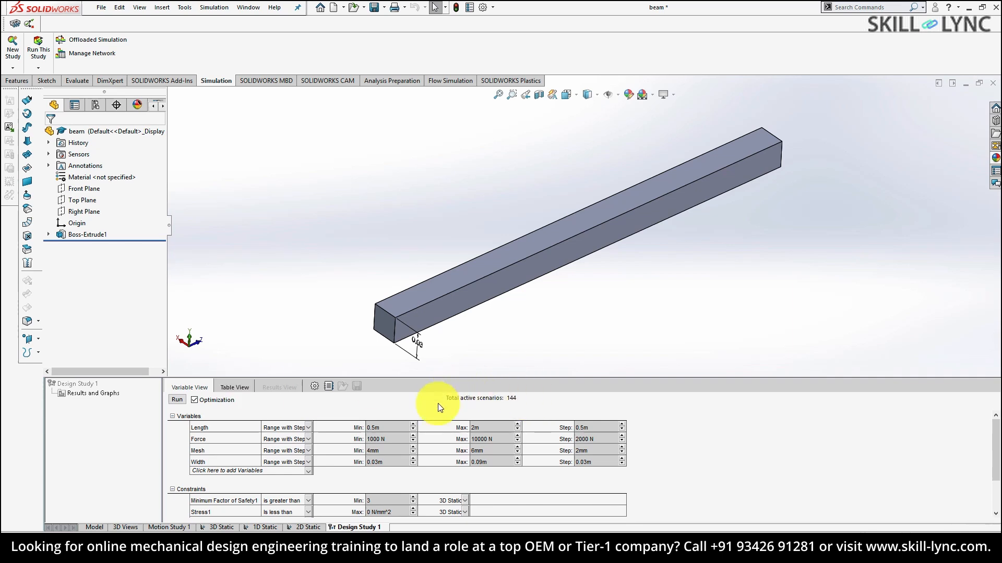
{"action": "left_click", "coordinate": [230, 387]}
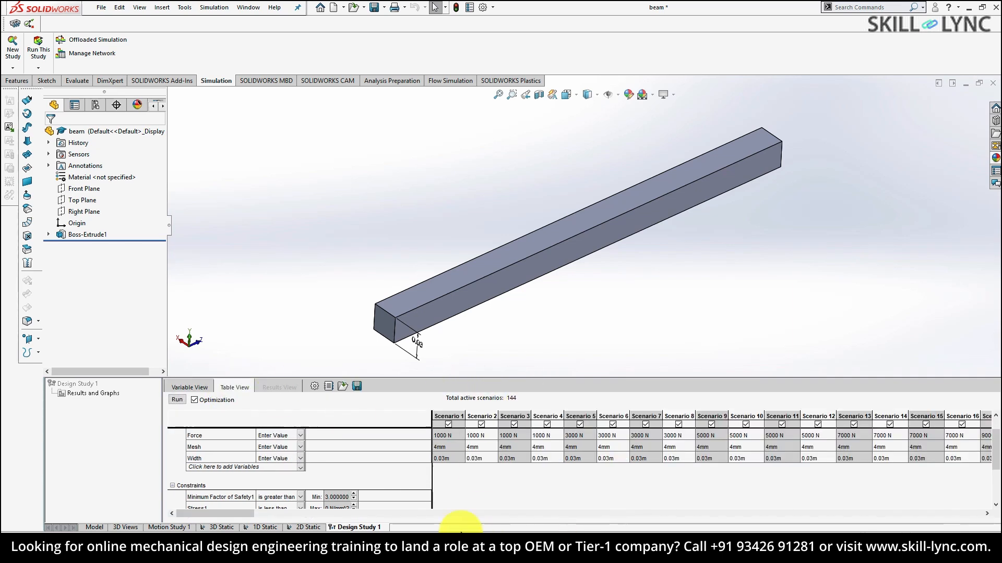
{"action": "left_click_drag", "start_coordinate": [226, 509], "coordinate": [962, 461]}
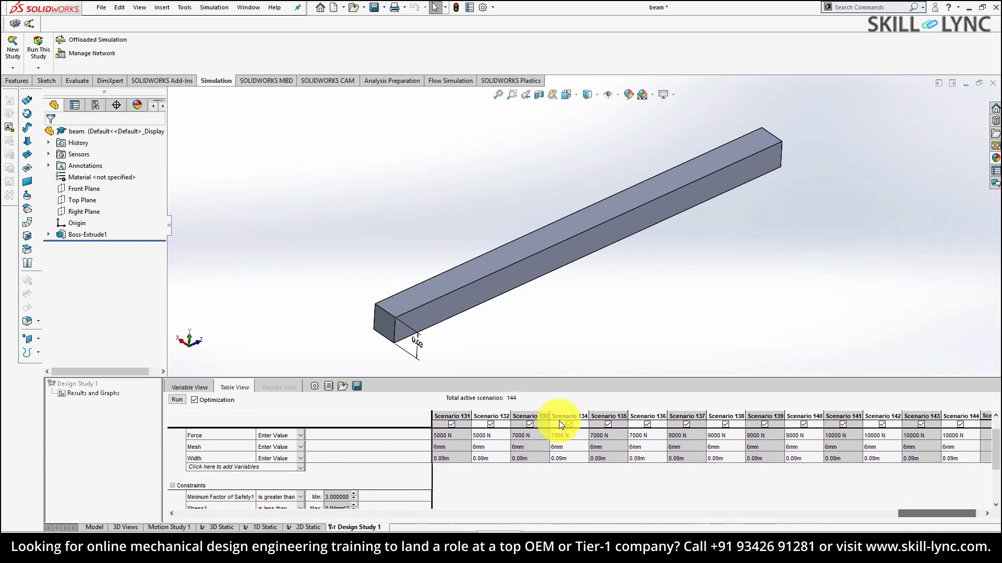
{"action": "left_click_drag", "start_coordinate": [929, 513], "coordinate": [189, 525]}
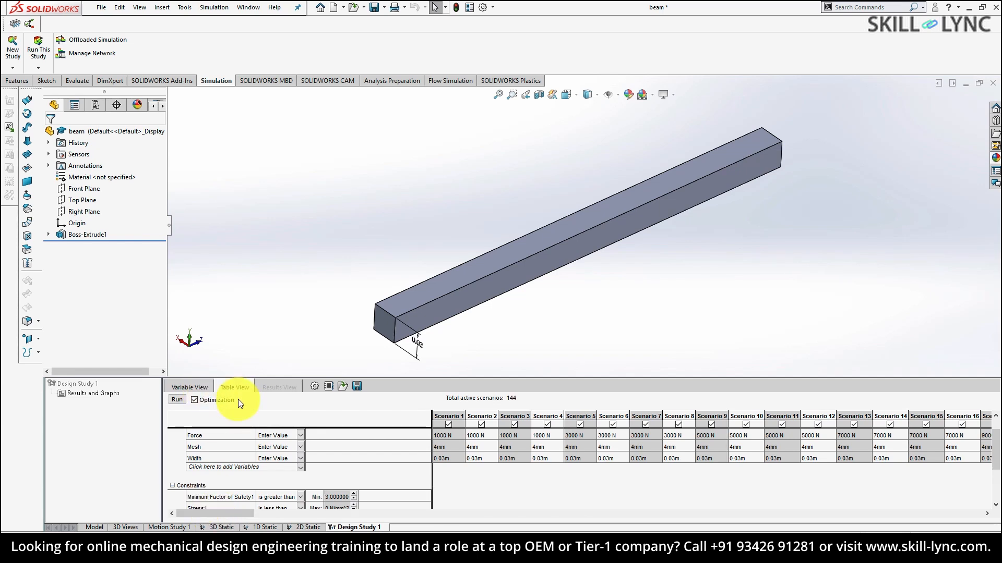
Step: Run the optimization design study, stop it partway through the scenarios and dismiss the resulting message
{"action": "left_click", "coordinate": [177, 400]}
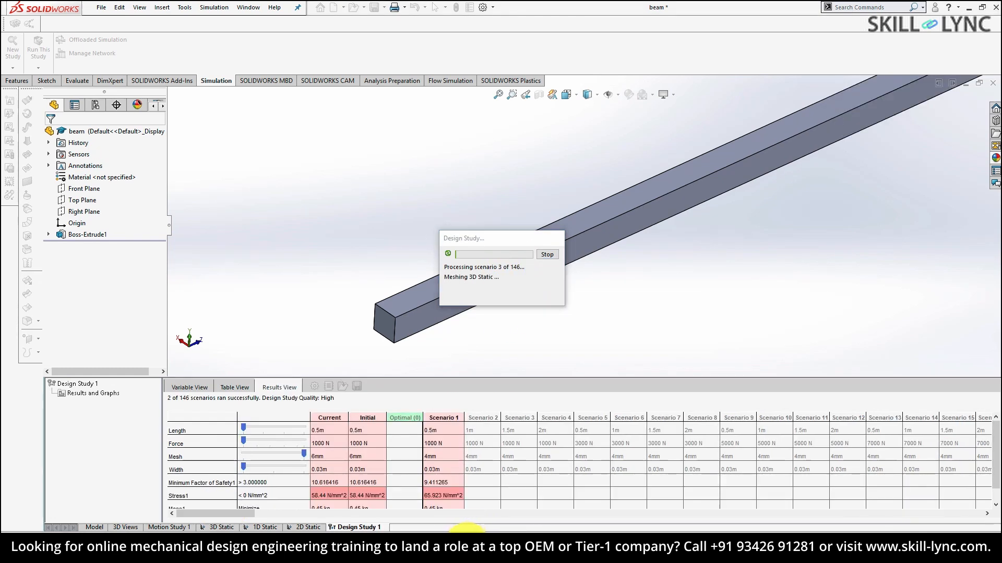
{"action": "left_click_drag", "start_coordinate": [515, 252], "coordinate": [836, 409]}
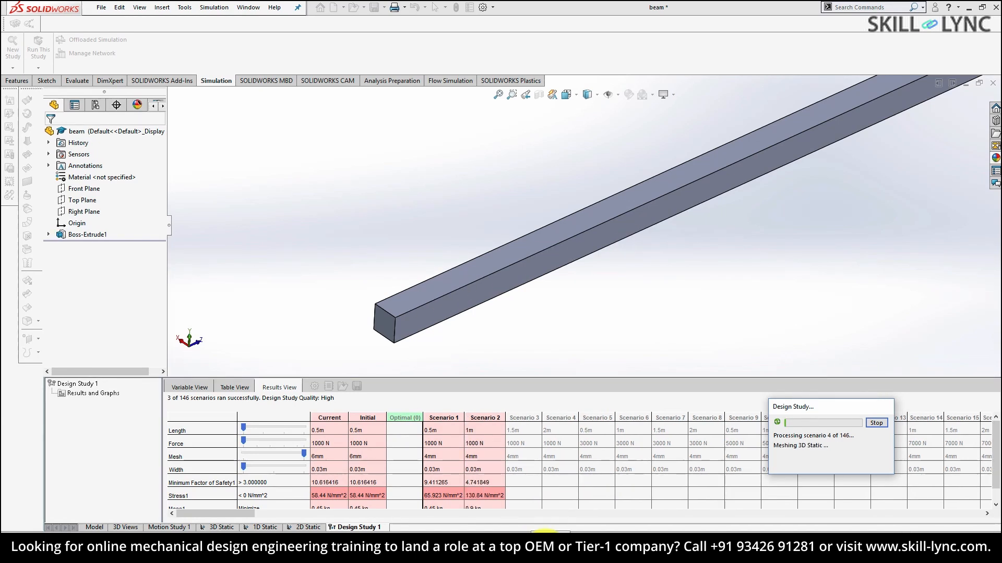
{"action": "left_click", "coordinate": [877, 423]}
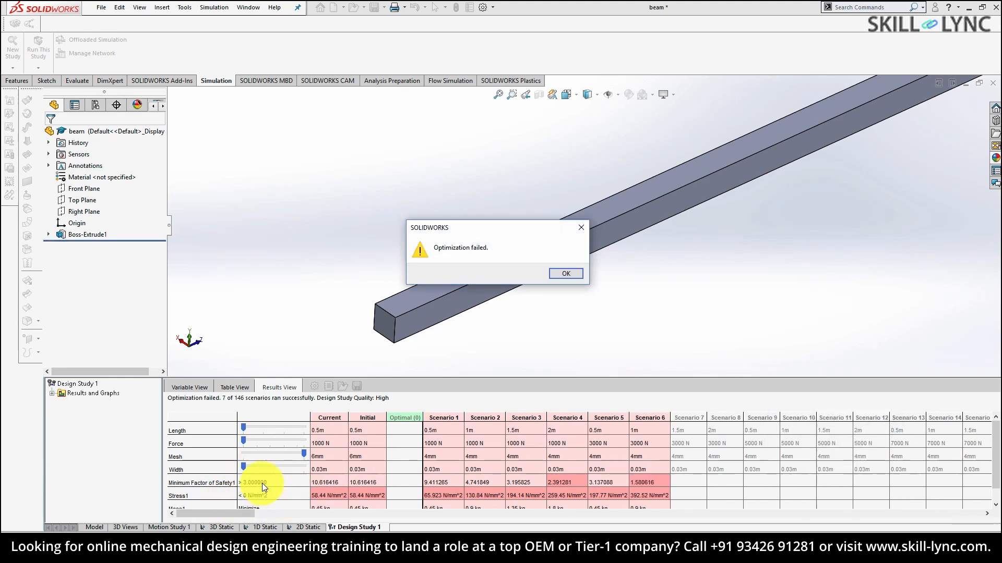
{"action": "left_click", "coordinate": [560, 272]}
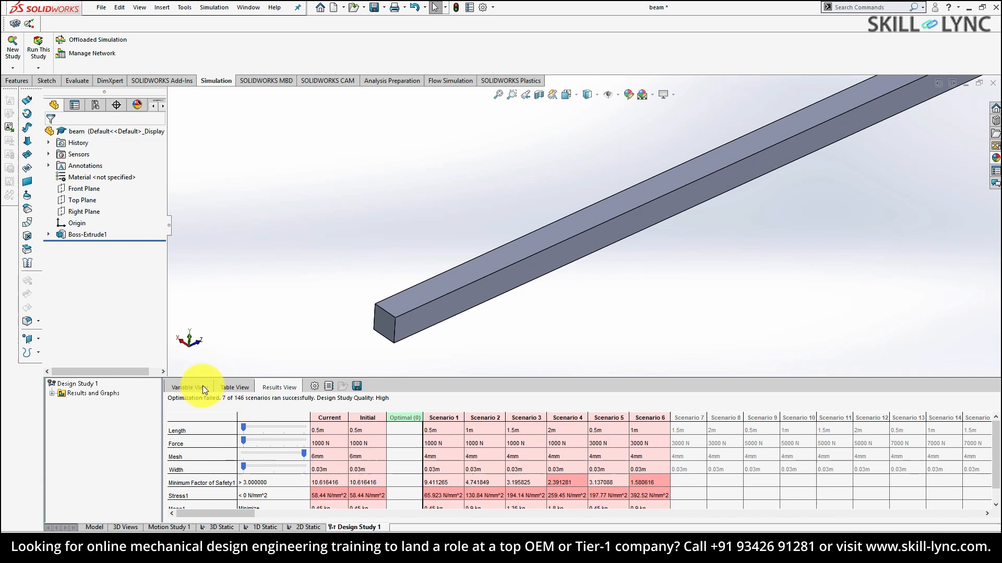
Step: Set the stress constraint's maximum to 60 N/mm^2, then rerun the design study and stop it partway
{"action": "left_click", "coordinate": [234, 386]}
{"action": "left_click", "coordinate": [386, 479]}
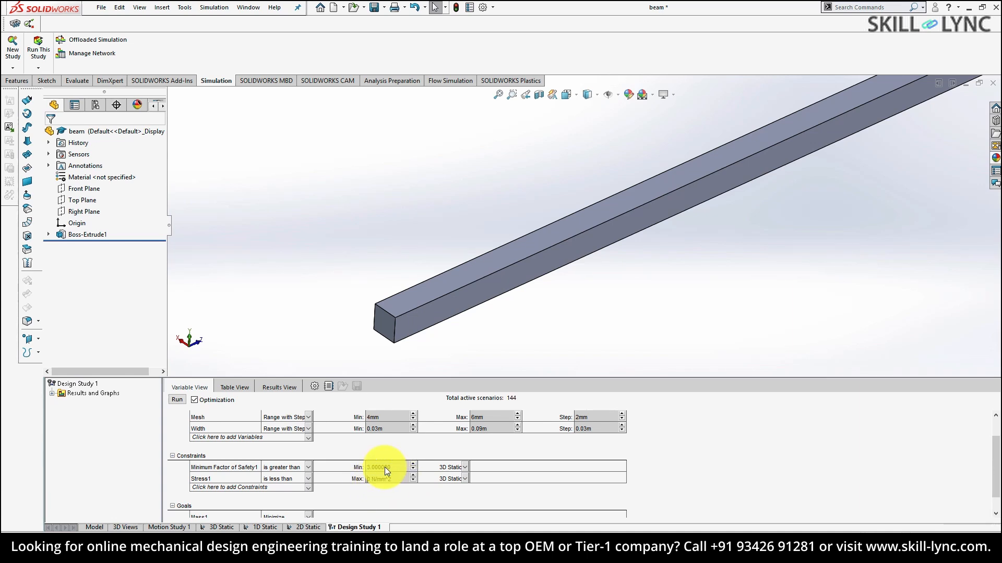
{"action": "key", "text": "Tab"}
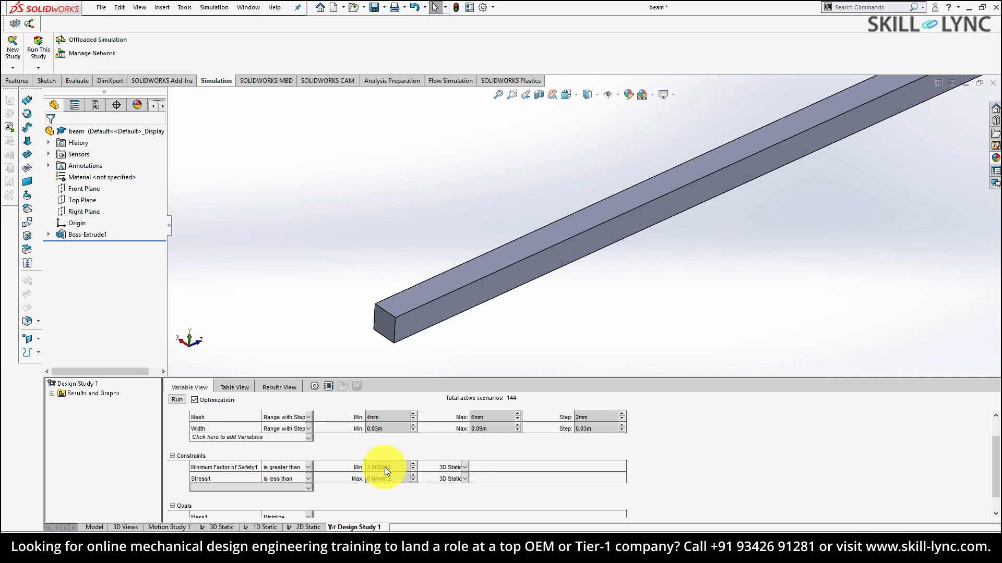
{"action": "left_click", "coordinate": [384, 477]}
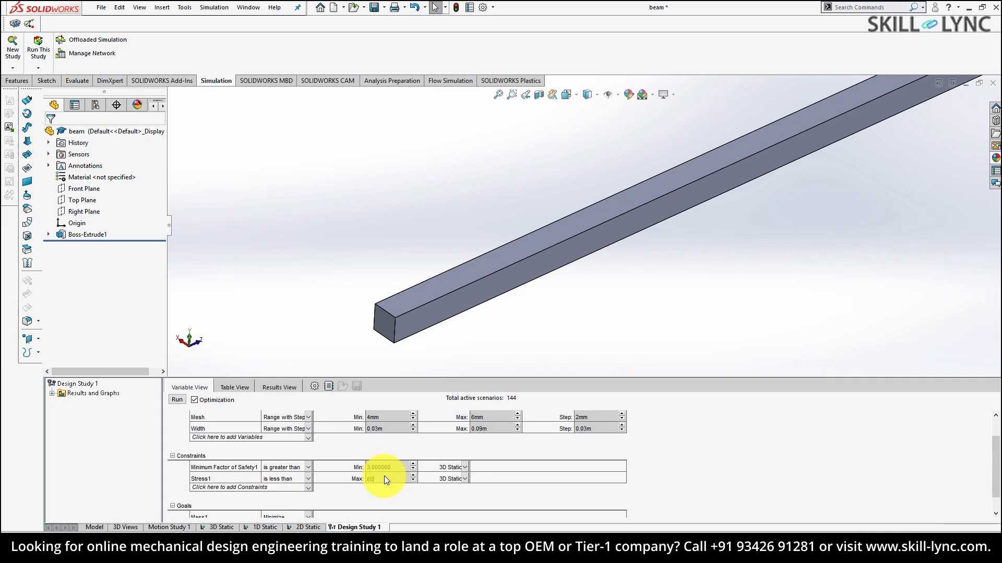
{"action": "left_click", "coordinate": [177, 399]}
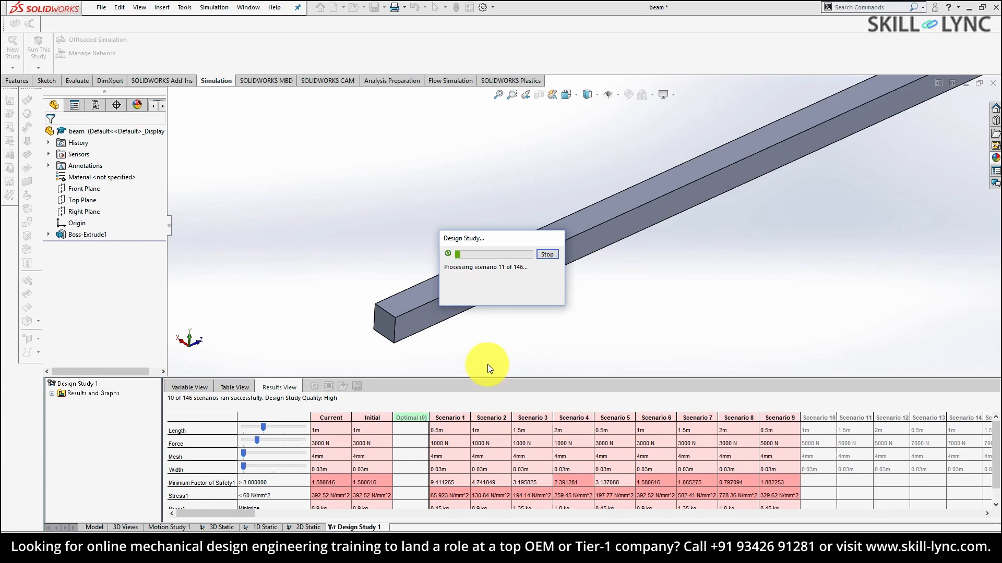
{"action": "left_click", "coordinate": [546, 254]}
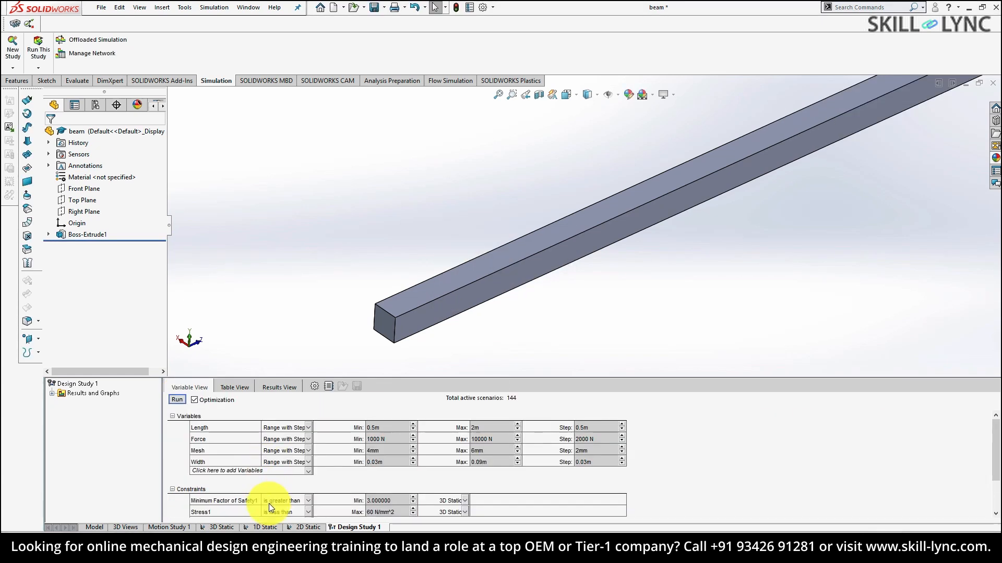
Step: Set the maximum of the design study's stress constraint to 100 N/mm^2
{"action": "left_click", "coordinate": [374, 512]}
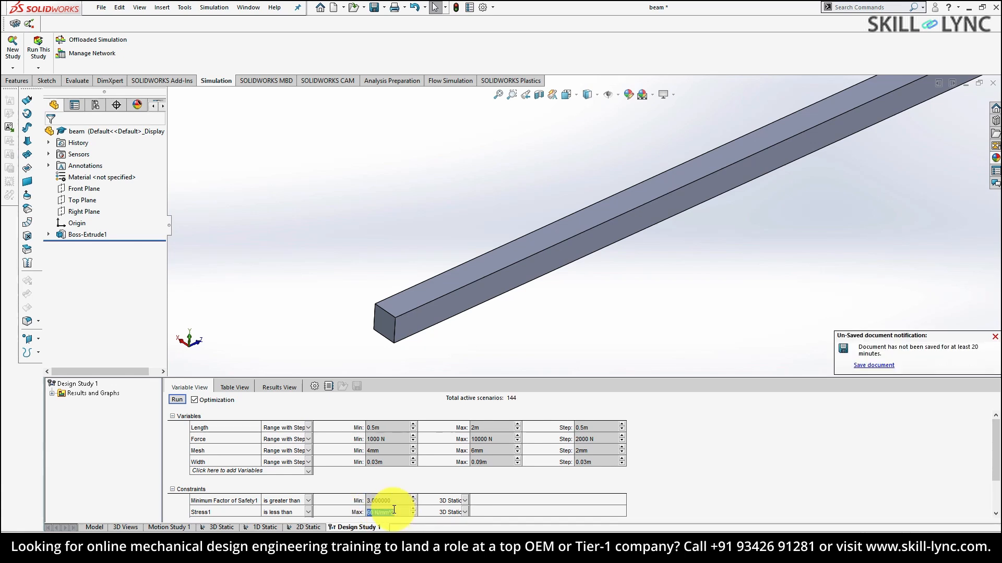
{"action": "type", "text": "100"}
{"action": "key", "text": "Return"}
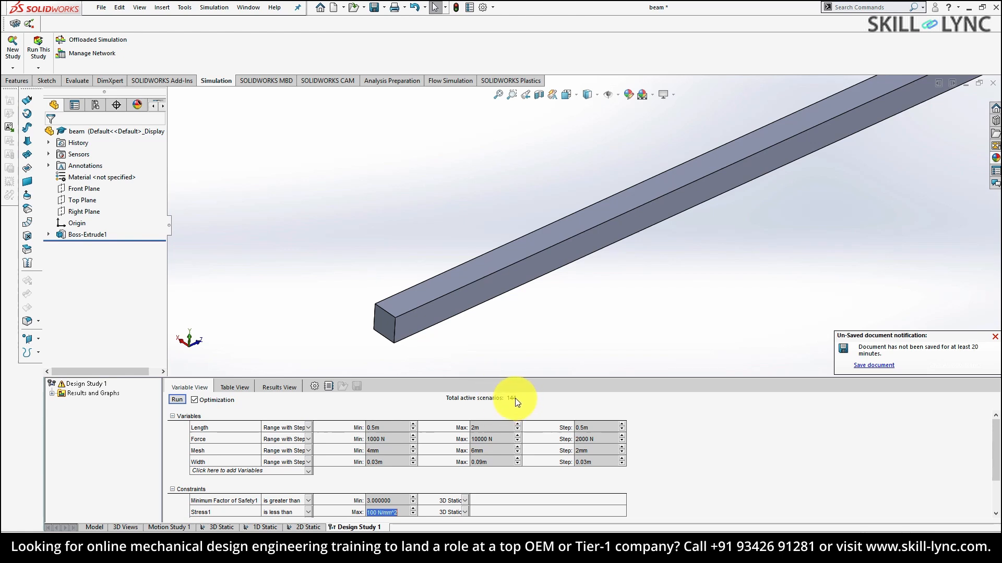
Step: Set the length variable's range to a maximum of 1.5 m with a step of 1 m
{"action": "left_click", "coordinate": [591, 427]}
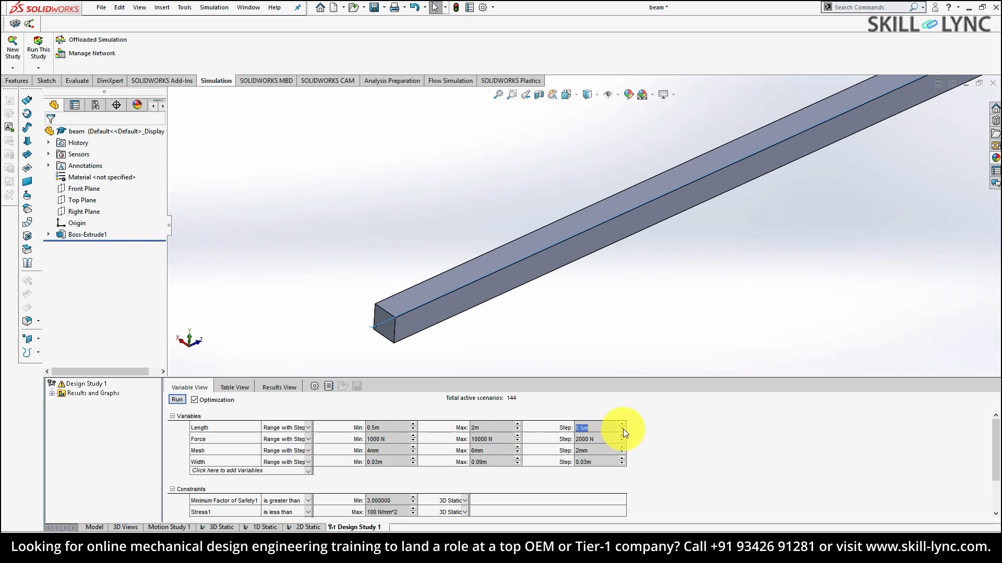
{"action": "left_click", "coordinate": [382, 429]}
{"action": "left_click", "coordinate": [499, 431]}
{"action": "type", "text": "1.5m"}
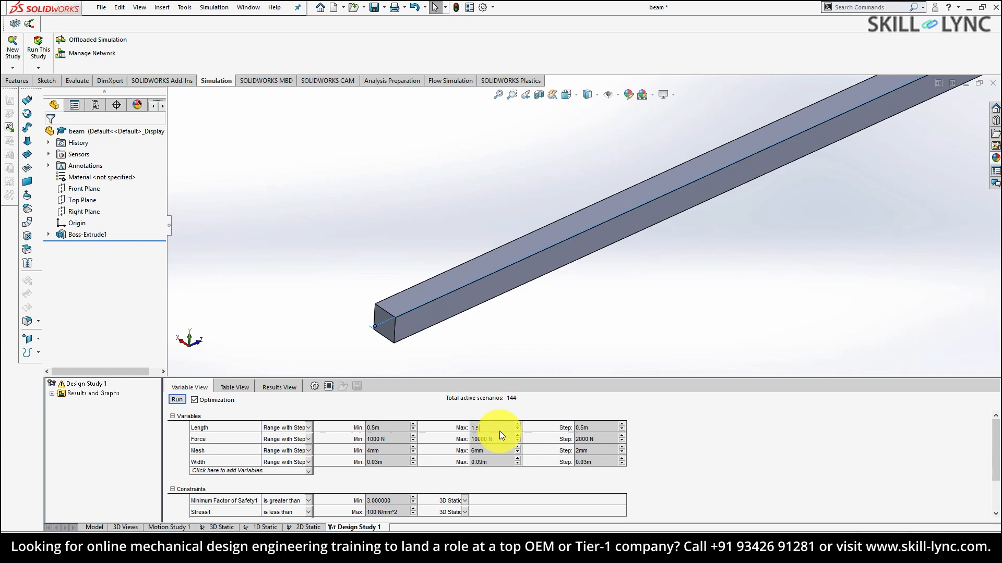
{"action": "left_click", "coordinate": [581, 427]}
{"action": "type", "text": "1m"}
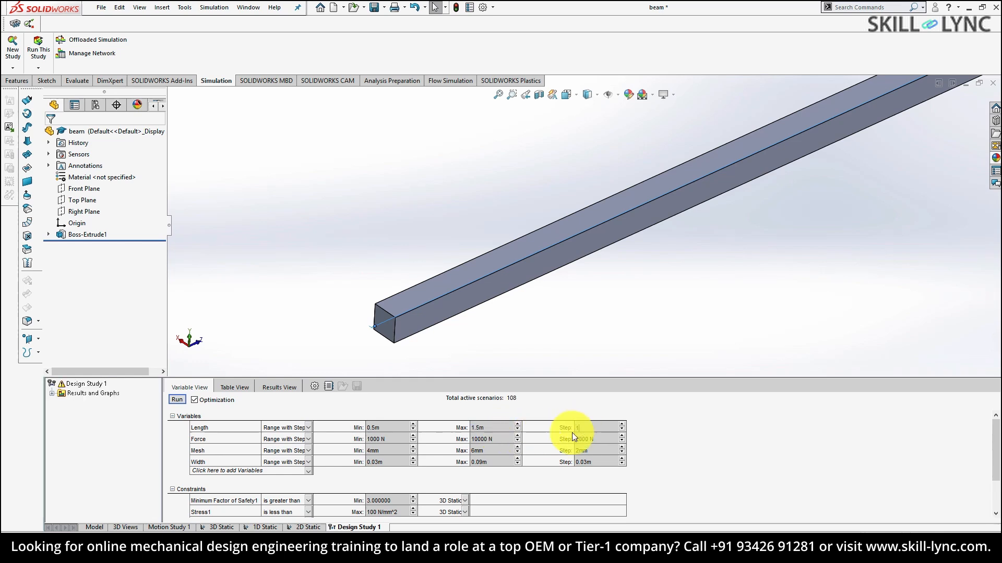
{"action": "left_click", "coordinate": [595, 438]}
Step: Try 5000 N and 6000 N as the maximum of the force variable's range
{"action": "left_click", "coordinate": [490, 439]}
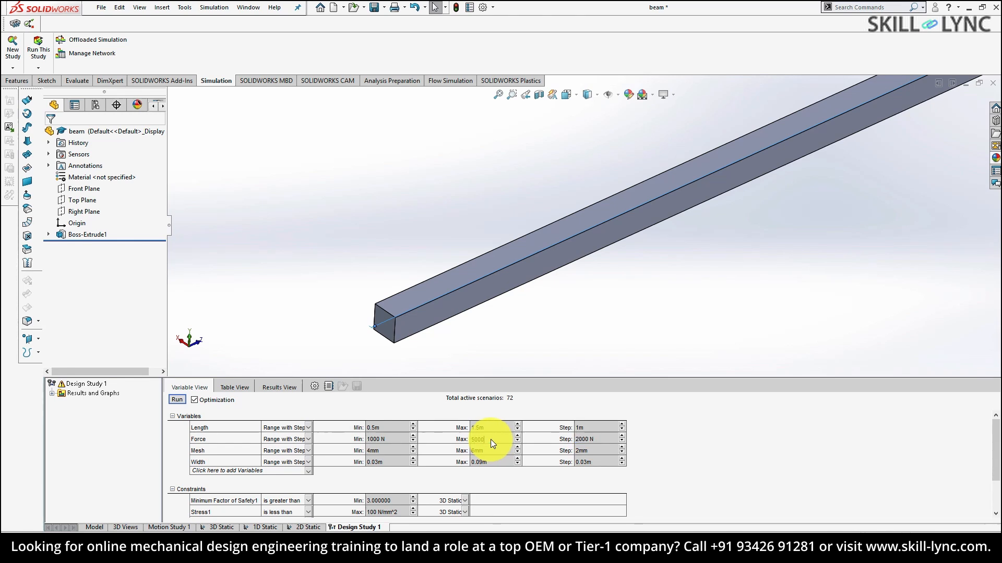
{"action": "type", "text": "5000"}
{"action": "left_click", "coordinate": [606, 439]}
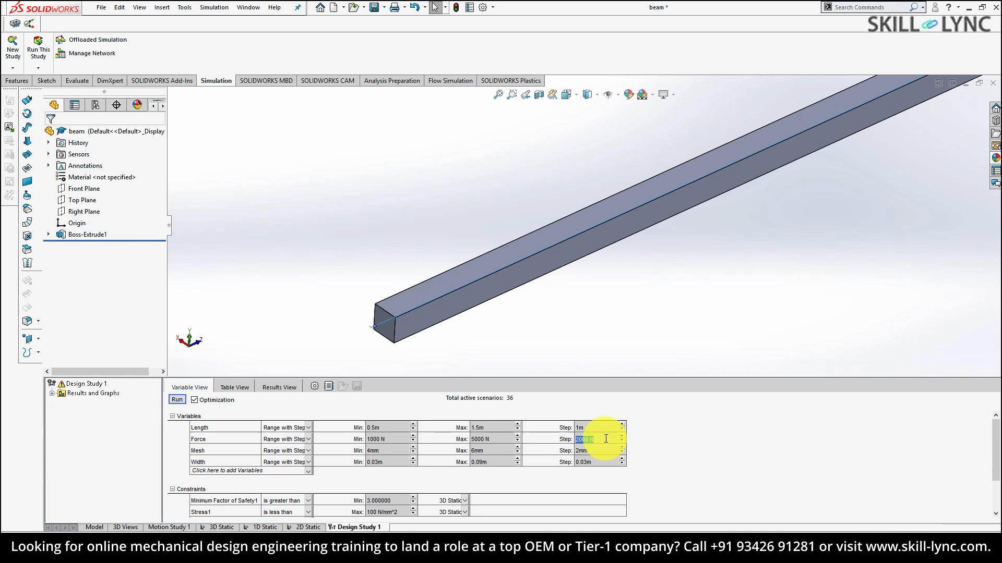
{"action": "left_click", "coordinate": [492, 440]}
{"action": "type", "text": "6000"}
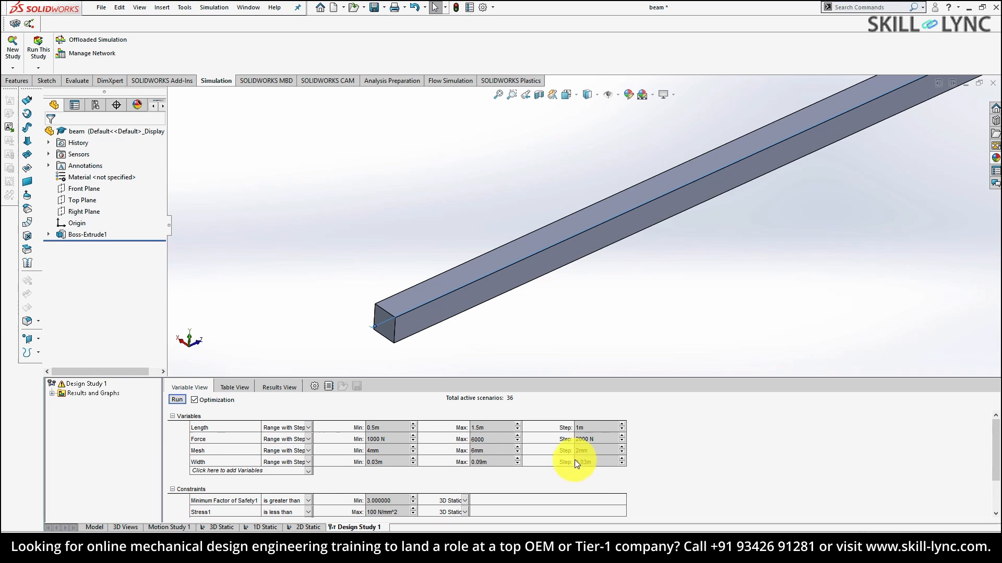
{"action": "left_click", "coordinate": [585, 439]}
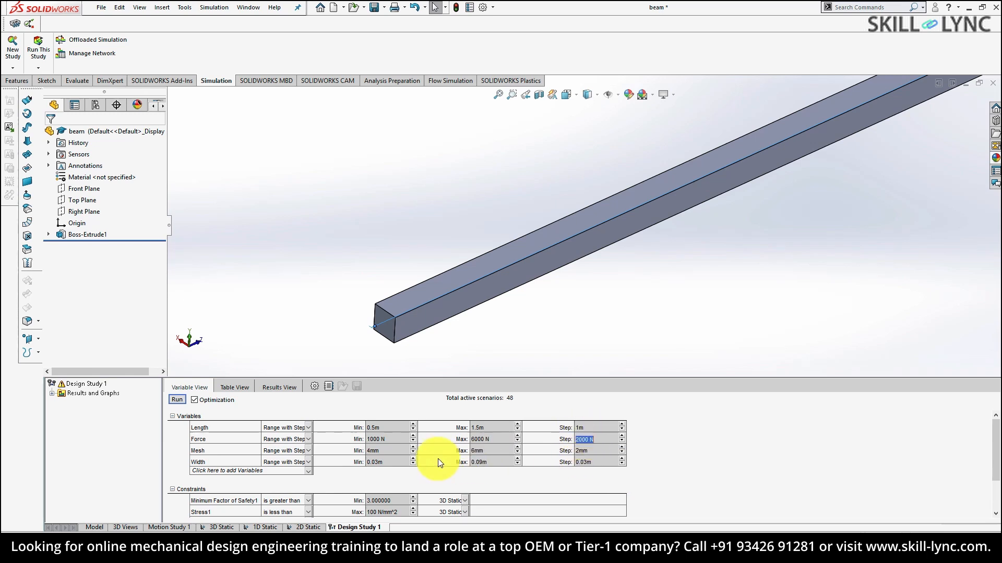
Step: Set the maximum of the force variable's range to 7000 N
{"action": "left_click", "coordinate": [479, 440]}
{"action": "type", "text": "7000"}
{"action": "left_click", "coordinate": [584, 440]}
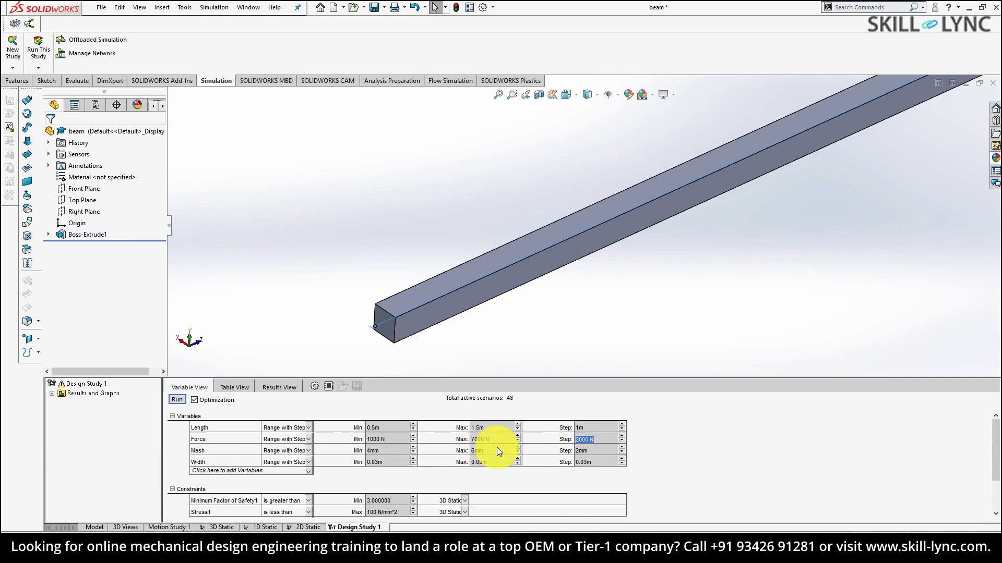
Step: Set the maximum of the width variable's range to 0.06 m
{"action": "type", "text": "0.06"}
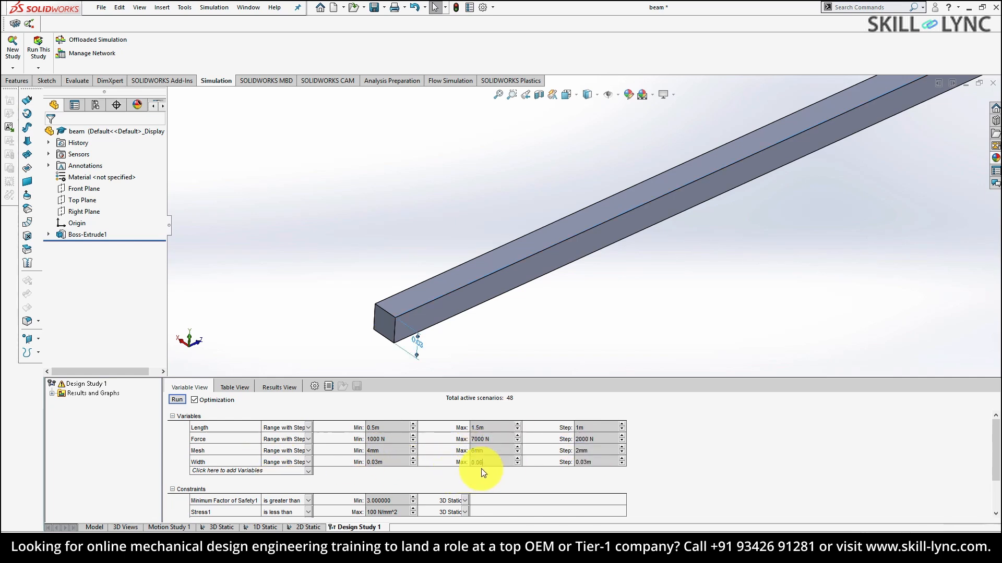
{"action": "left_click", "coordinate": [585, 461]}
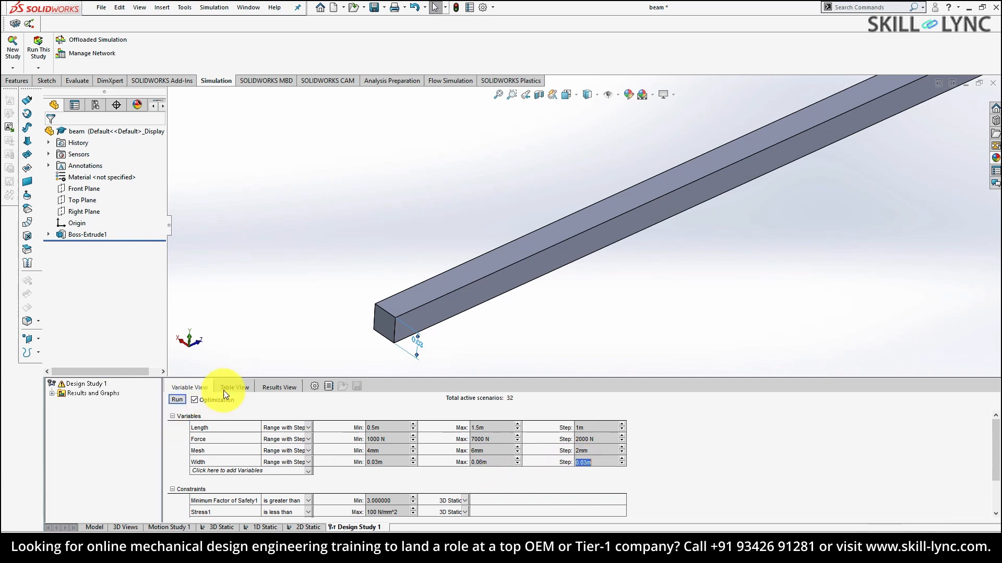
{"action": "left_click", "coordinate": [521, 399]}
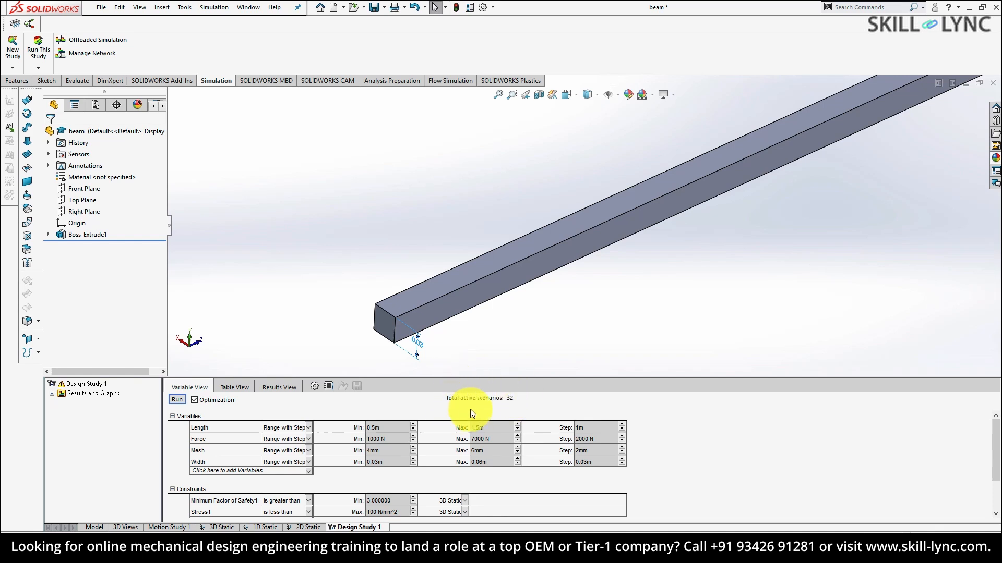
Step: Run the optimization design study with the reduced ranges and show the scenario results while it processes
{"action": "left_click", "coordinate": [178, 400]}
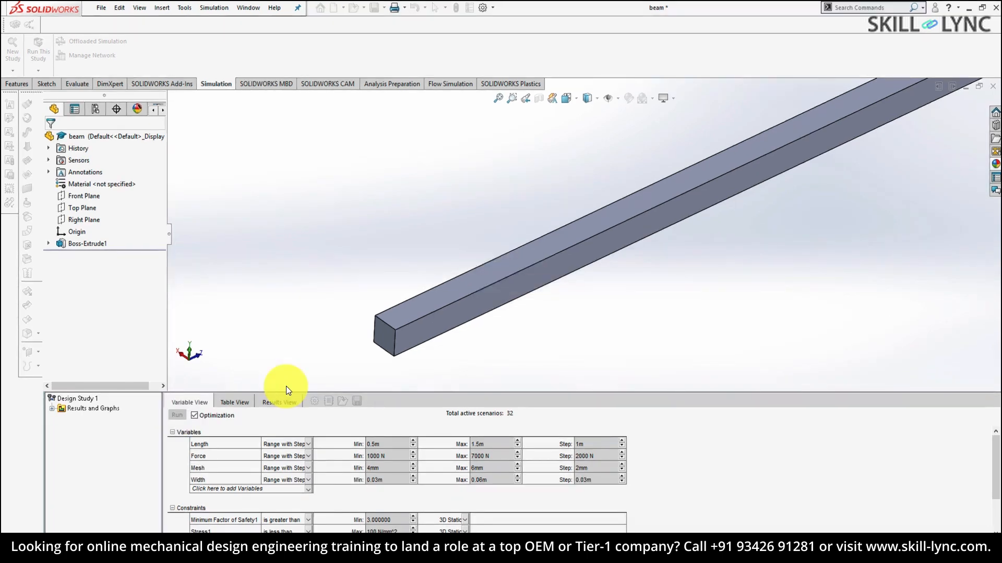
{"action": "left_click", "coordinate": [286, 387]}
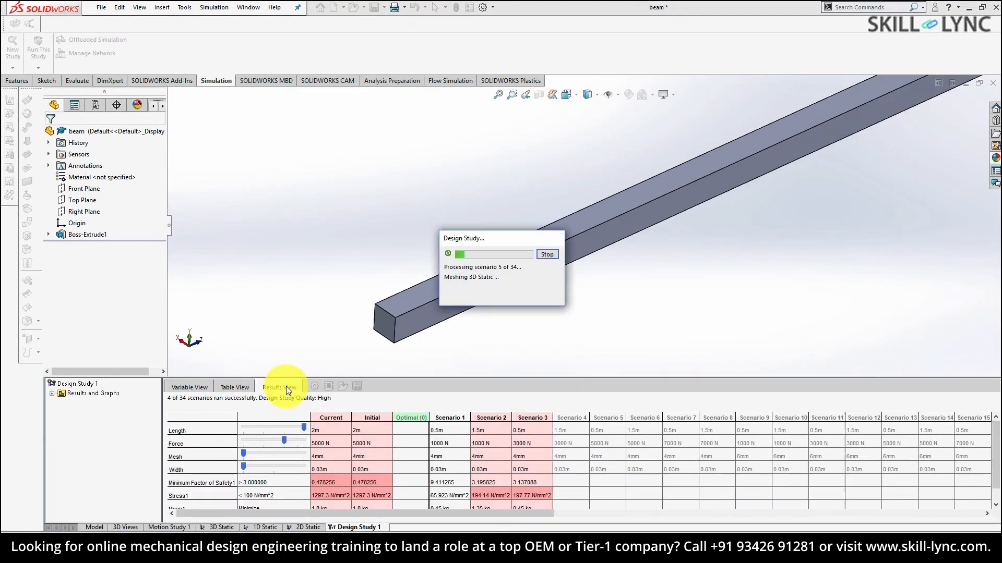